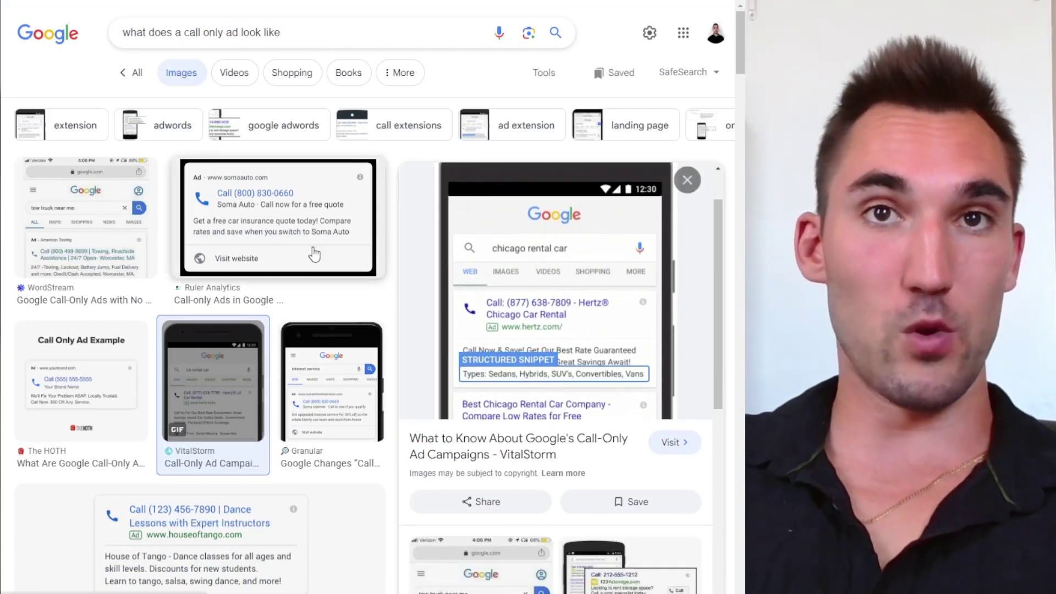
Select the Ruler Analytics call-only ad example in the image results
{"action": "left_click", "coordinate": [275, 198]}
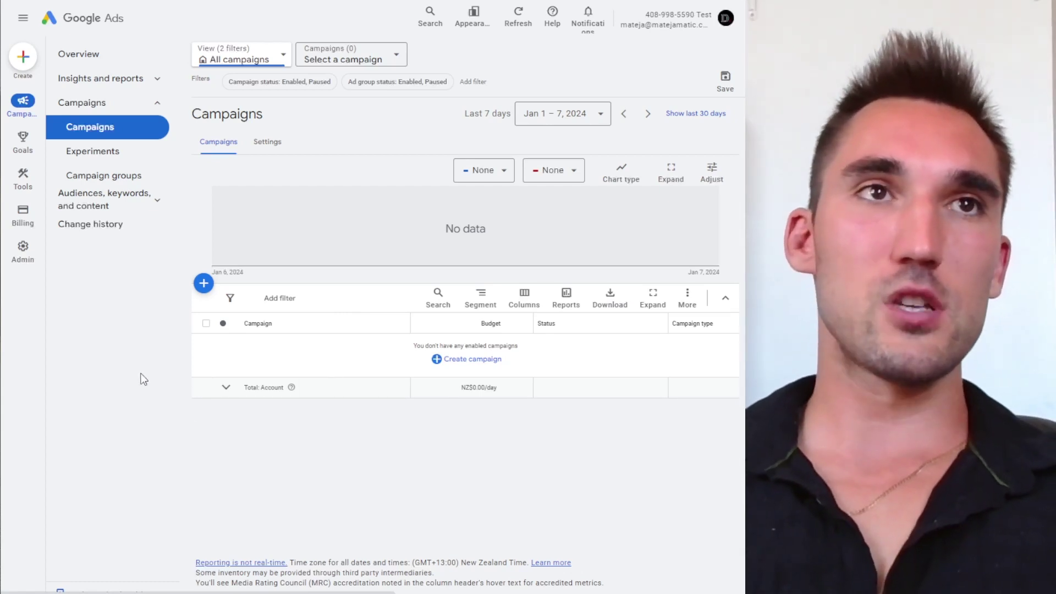
In Google Ads, open the conversion goals summary, reload to the new version and dismiss the promo code notice
{"action": "mouse_move", "coordinate": [22, 141]}
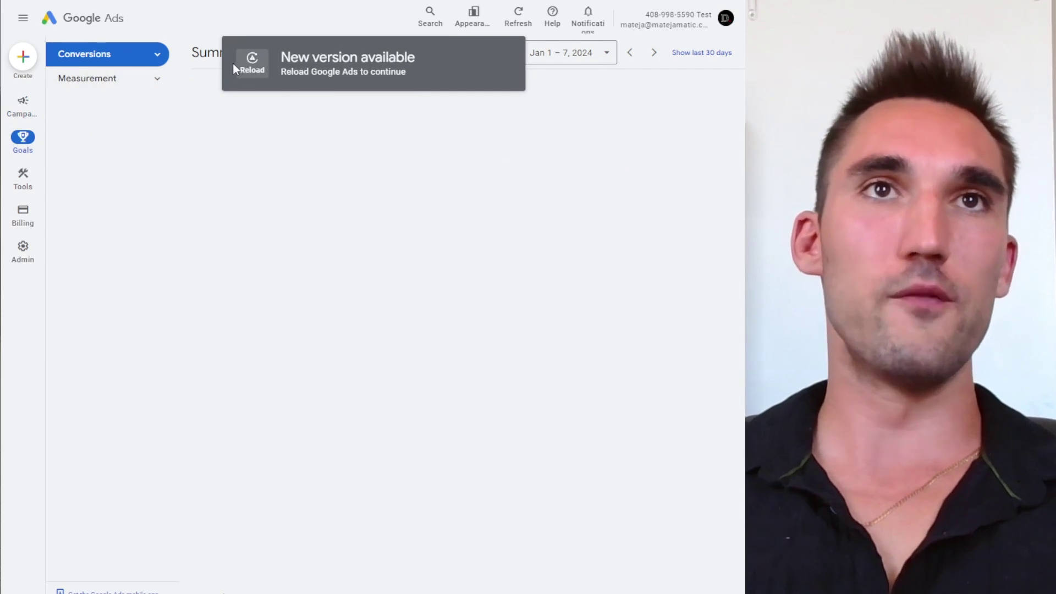
{"action": "left_click", "coordinate": [251, 63]}
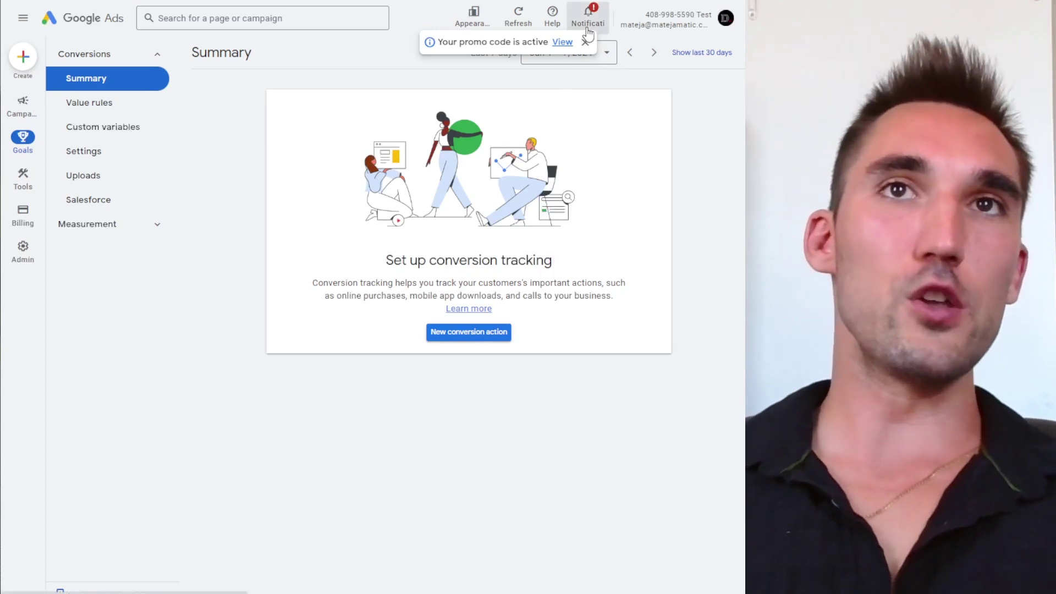
{"action": "left_click", "coordinate": [586, 42]}
Start a new phone call conversion action that tracks calls from ads using call extensions or call-only ads
{"action": "left_click", "coordinate": [494, 333]}
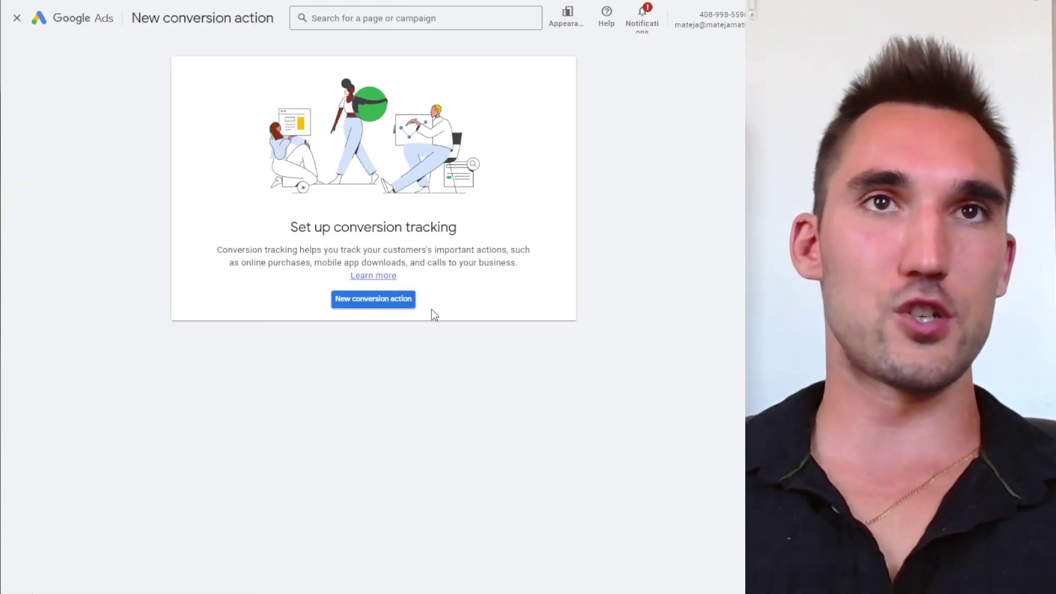
{"action": "left_click", "coordinate": [452, 186]}
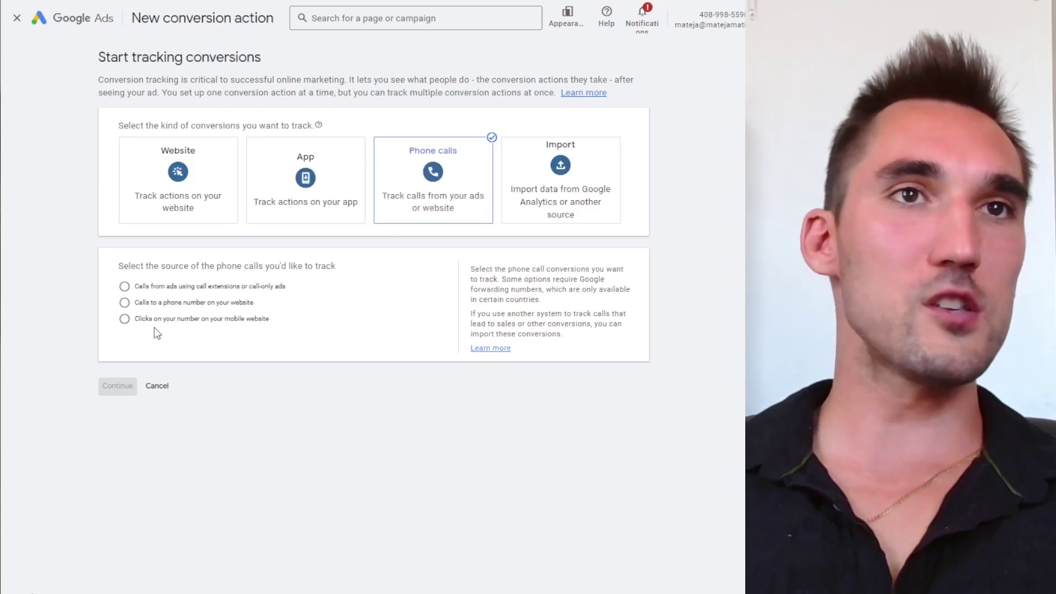
{"action": "left_click", "coordinate": [150, 287]}
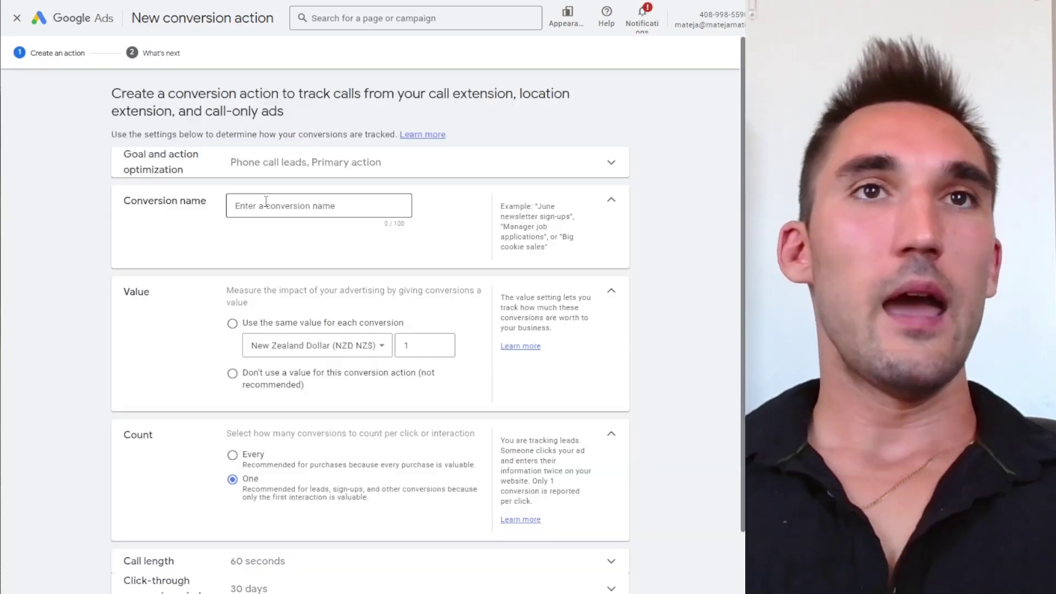
Name the conversion action "Phone Call from Call Only Ad" and choose not to use a value for it
{"action": "type", "text": "Phone call from"}
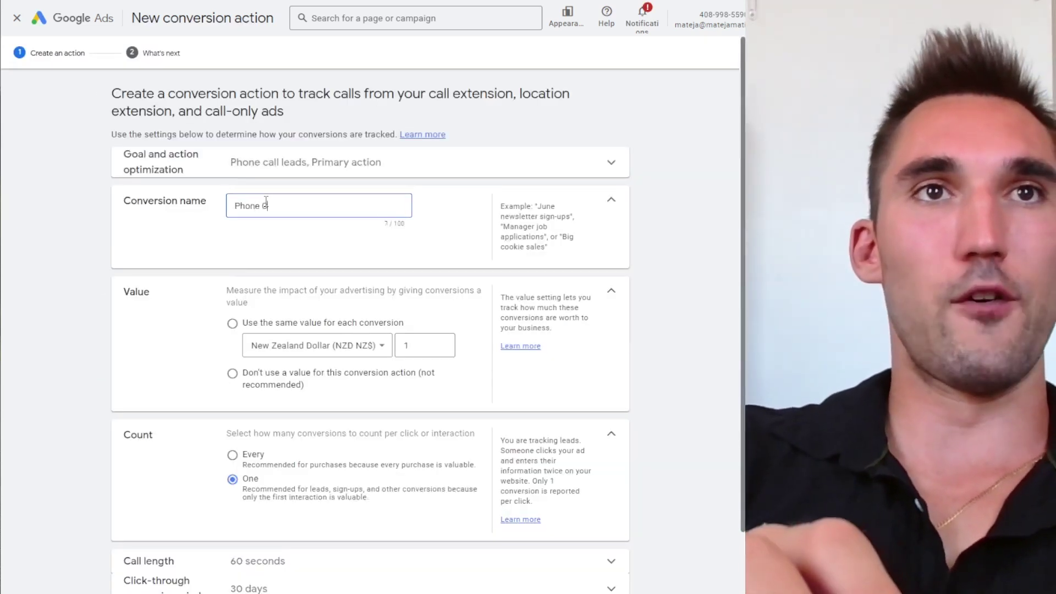
{"action": "type", "text": " Call Only Ad"}
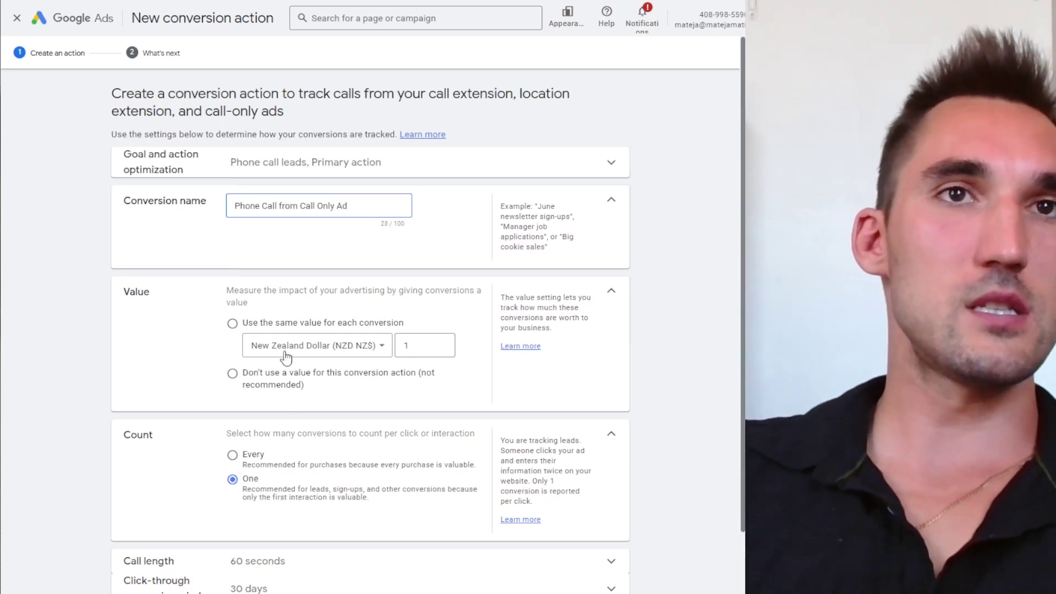
{"action": "scroll", "coordinate": [283, 354], "scroll_direction": "down", "scroll_amount": 2}
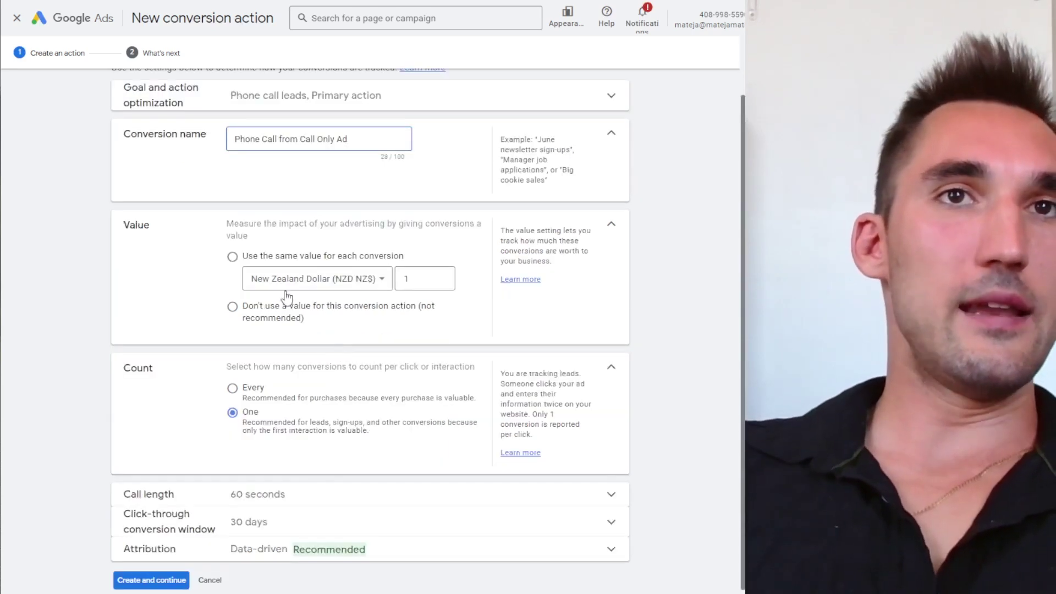
{"action": "left_click", "coordinate": [232, 307]}
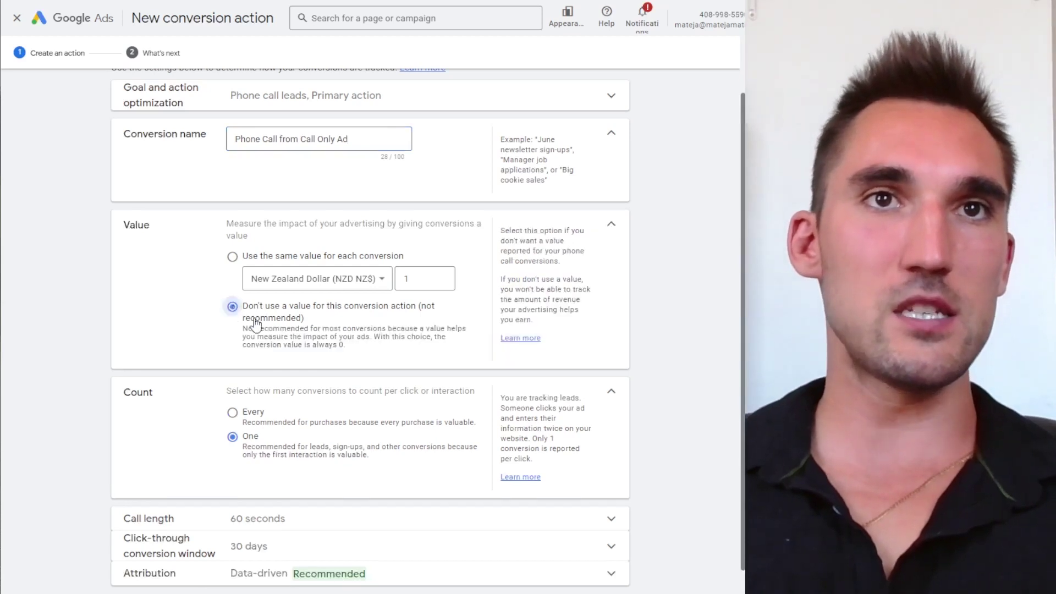
Set the conversion count to One and keep the minimum call length at 60 seconds
{"action": "scroll", "coordinate": [299, 350], "scroll_direction": "down", "scroll_amount": 1}
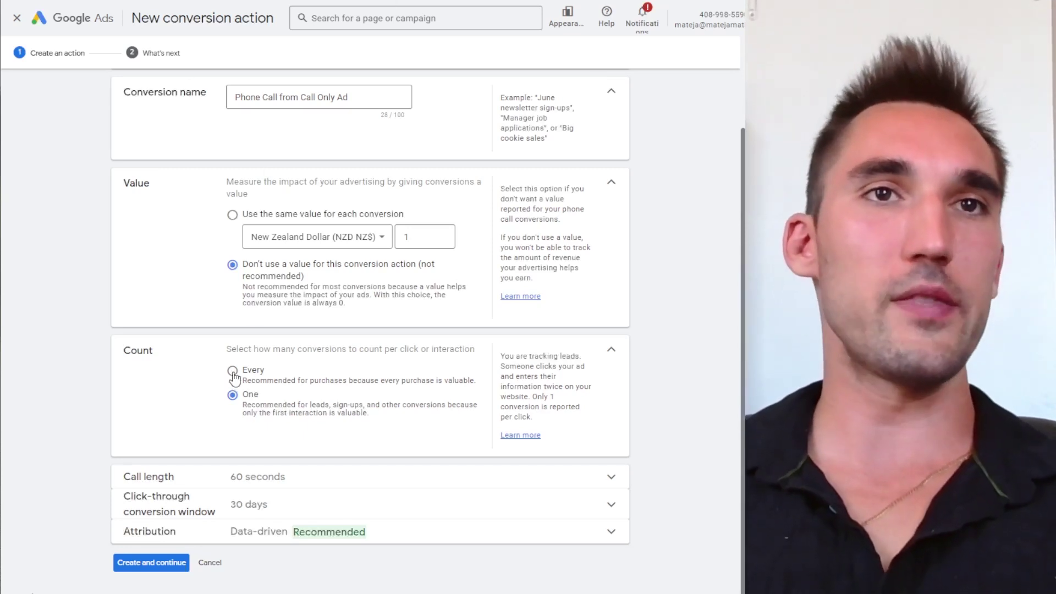
{"action": "left_click", "coordinate": [233, 372]}
{"action": "left_click", "coordinate": [238, 410]}
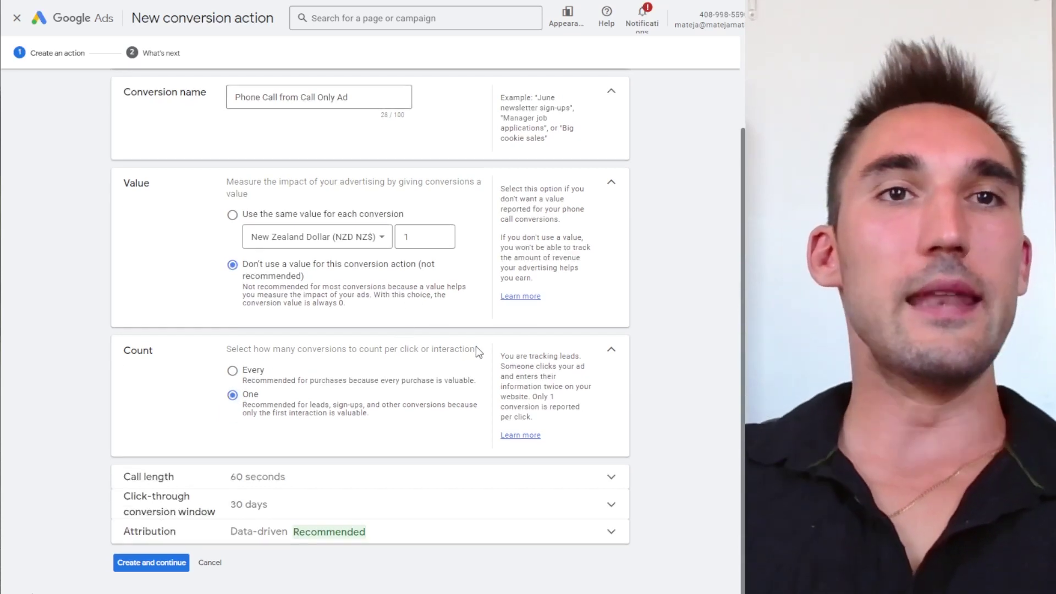
{"action": "left_click", "coordinate": [190, 479]}
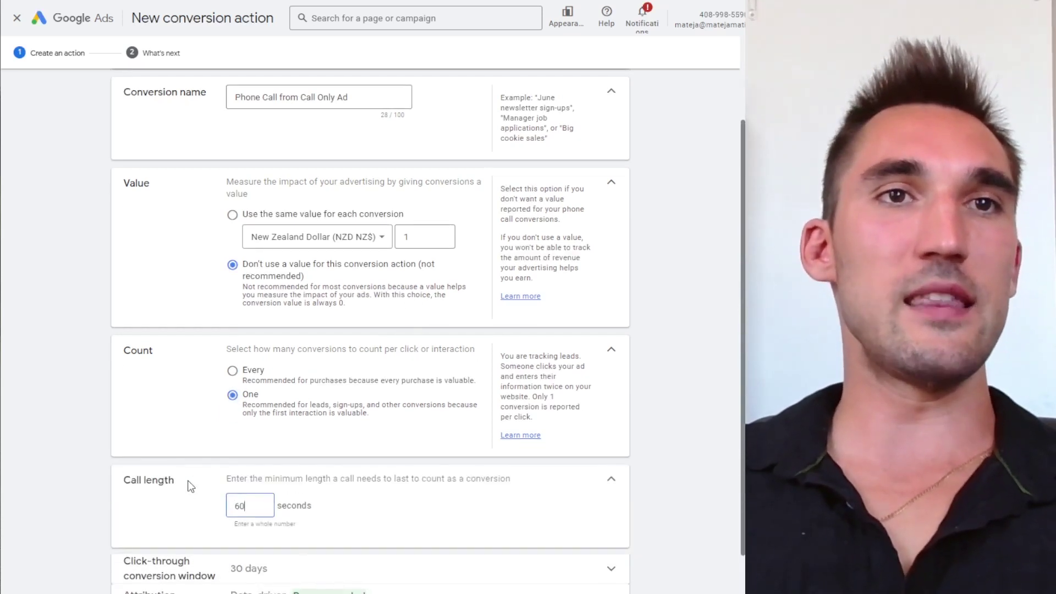
{"action": "scroll", "coordinate": [195, 468], "scroll_direction": "down", "scroll_amount": 1}
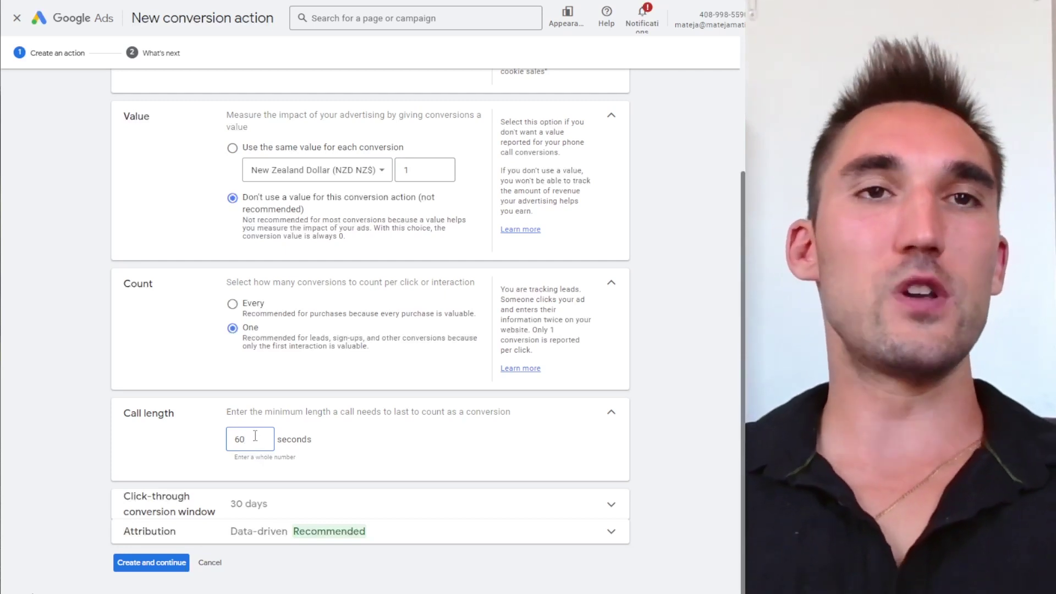
{"action": "left_click_drag", "start_coordinate": [255, 435], "coordinate": [206, 437]}
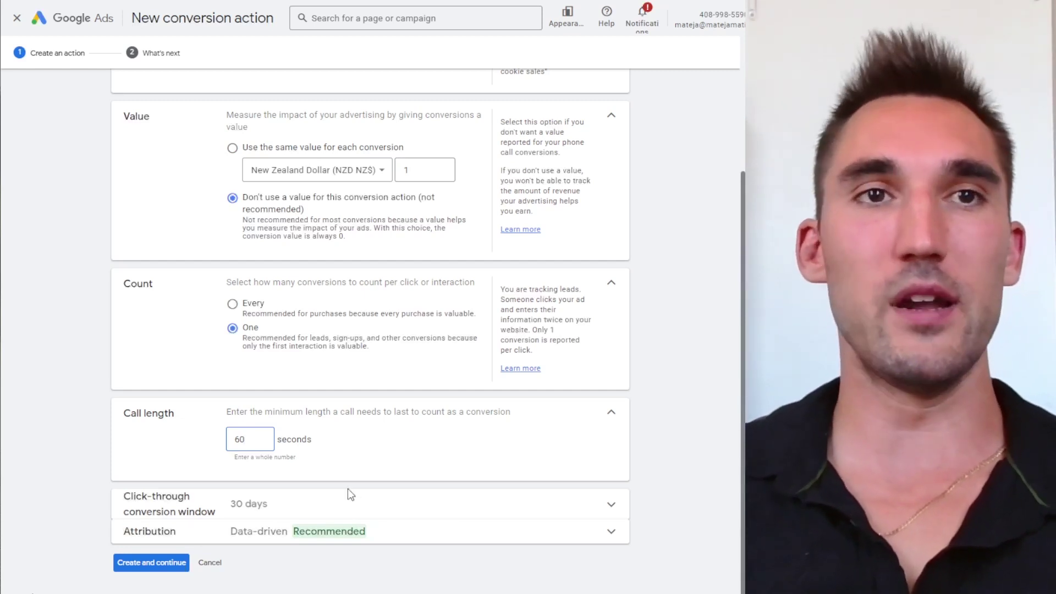
Keep the 30-day click-through window and Data-driven attribution, and finish creating the conversion action
{"action": "left_click", "coordinate": [191, 513]}
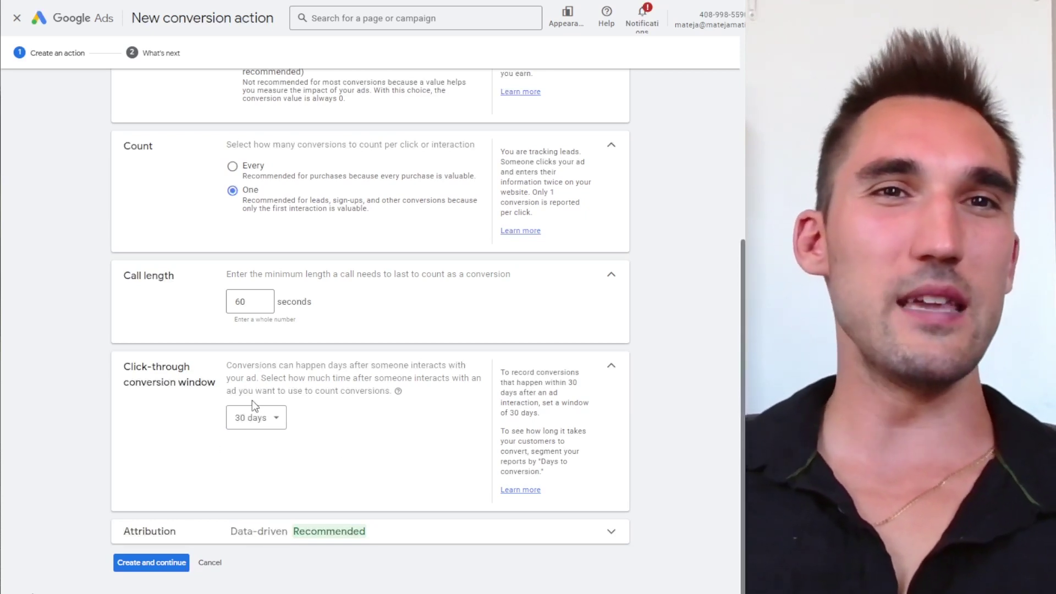
{"action": "left_click", "coordinate": [267, 528]}
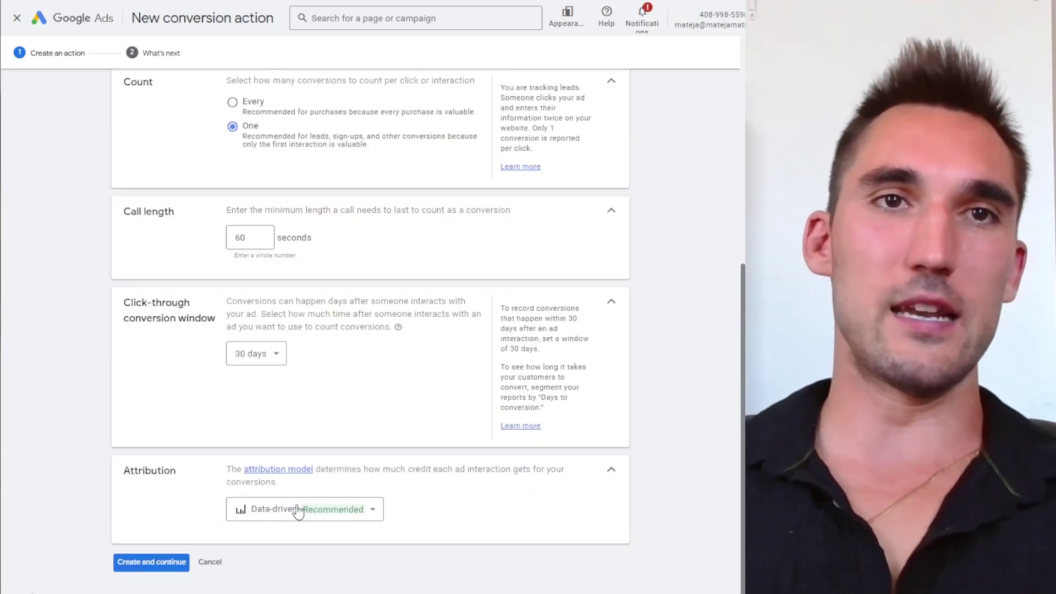
{"action": "left_click", "coordinate": [295, 514]}
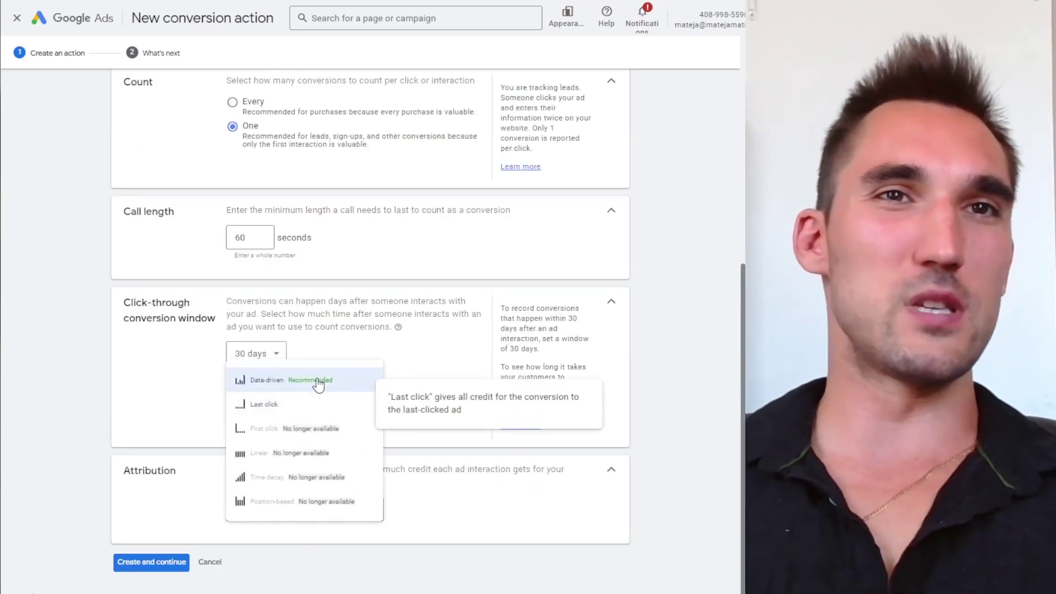
{"action": "key", "text": "Escape"}
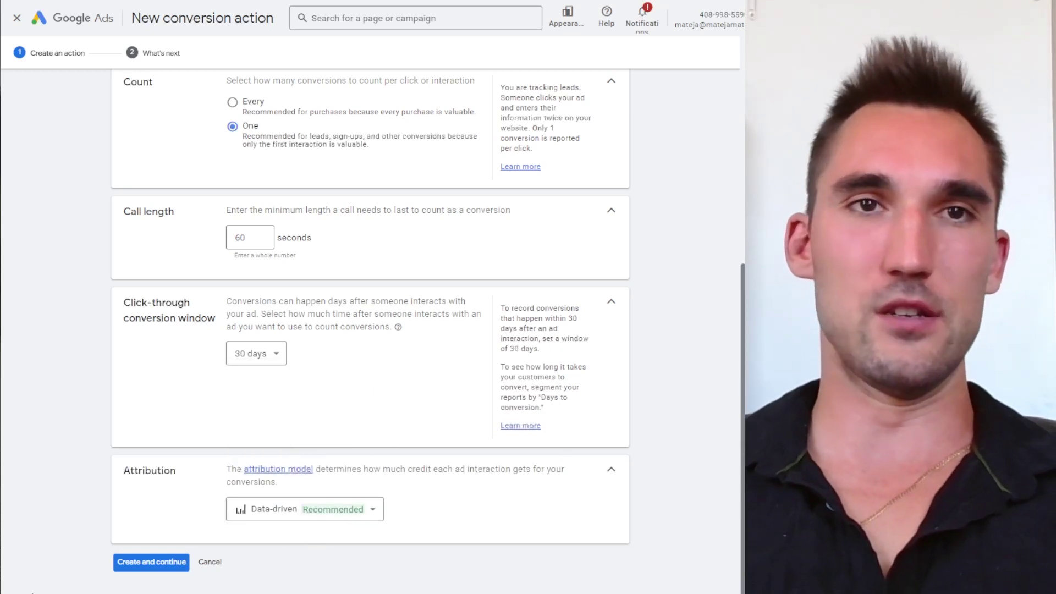
{"action": "left_click", "coordinate": [153, 563]}
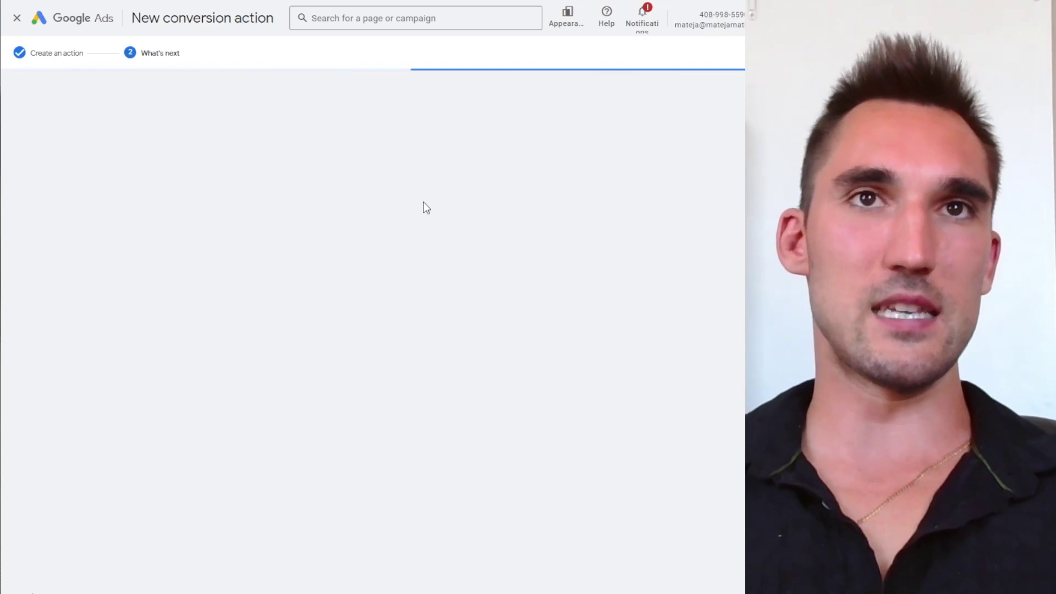
{"action": "left_click", "coordinate": [133, 320]}
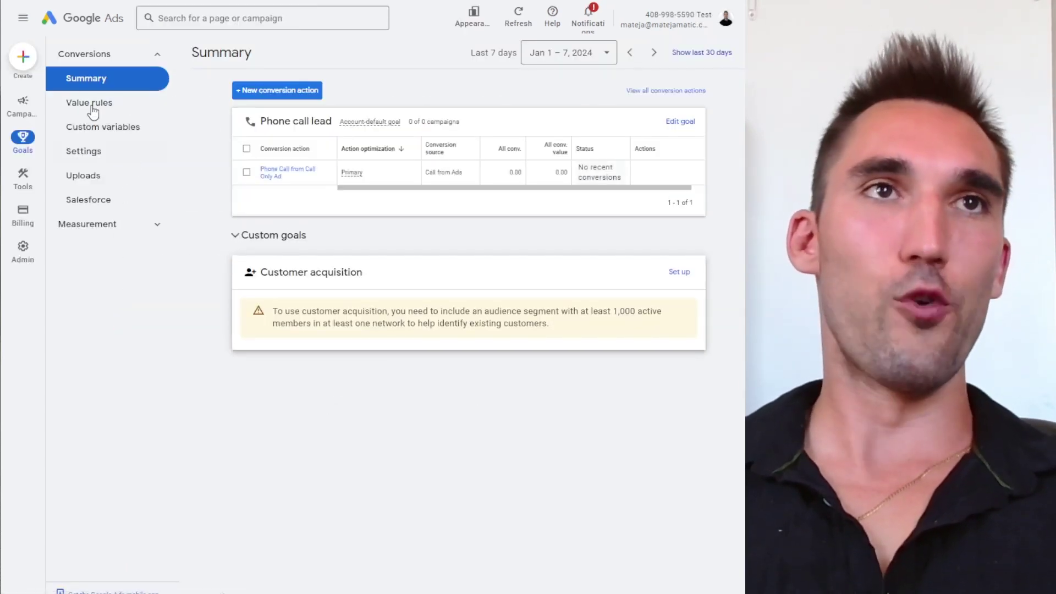
Start a new campaign and choose Leads as its objective
{"action": "left_click", "coordinate": [22, 105]}
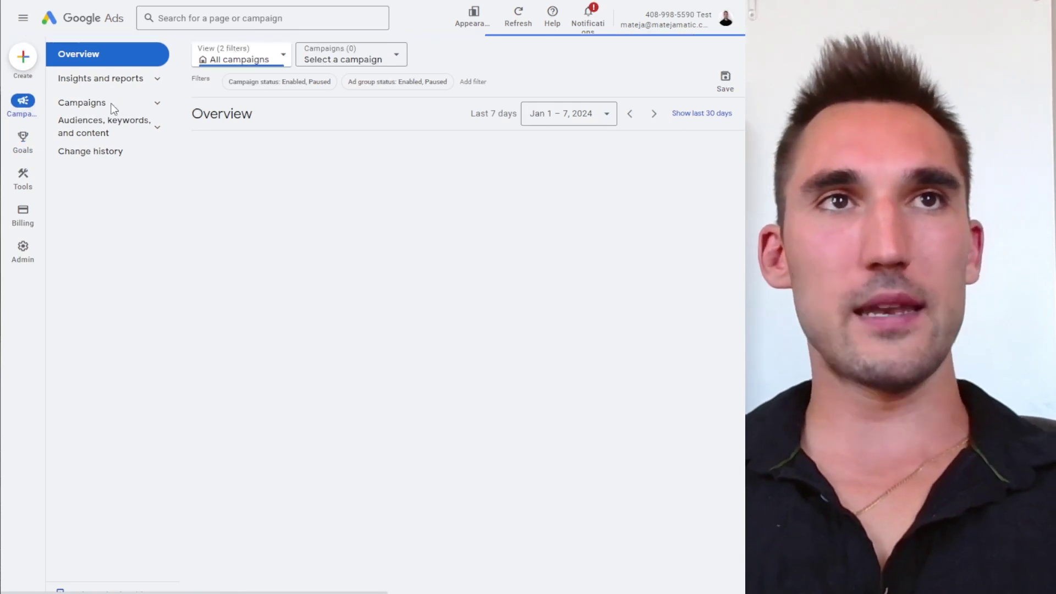
{"action": "left_click", "coordinate": [82, 102]}
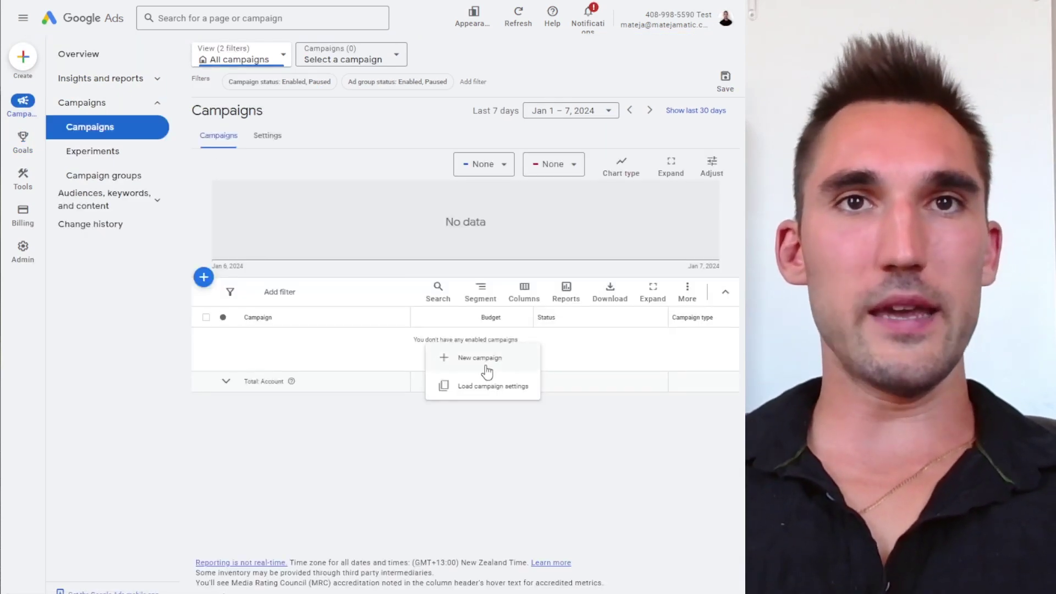
{"action": "left_click", "coordinate": [486, 364]}
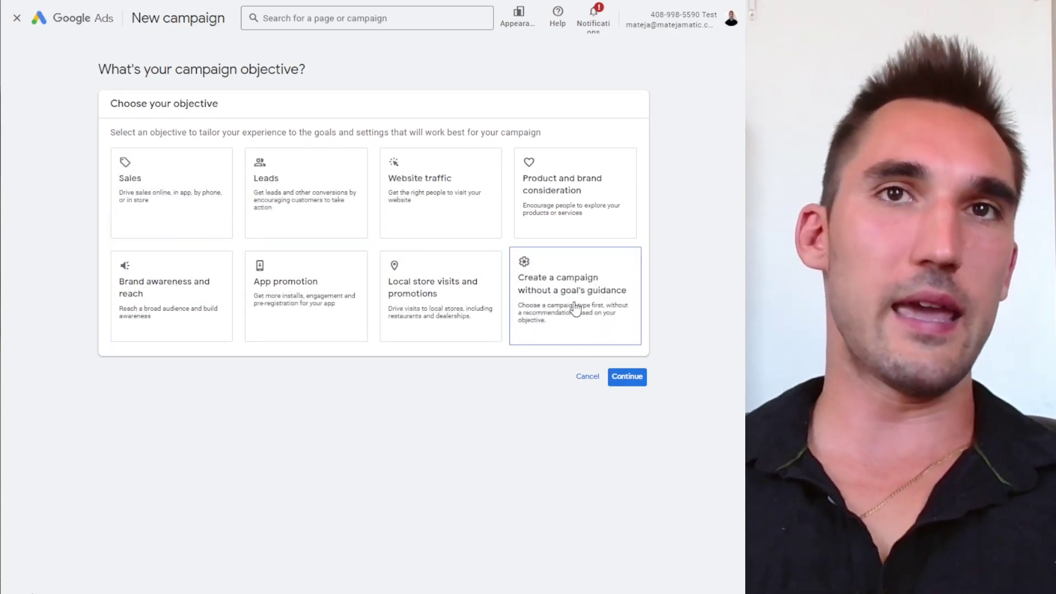
{"action": "left_click", "coordinate": [304, 235]}
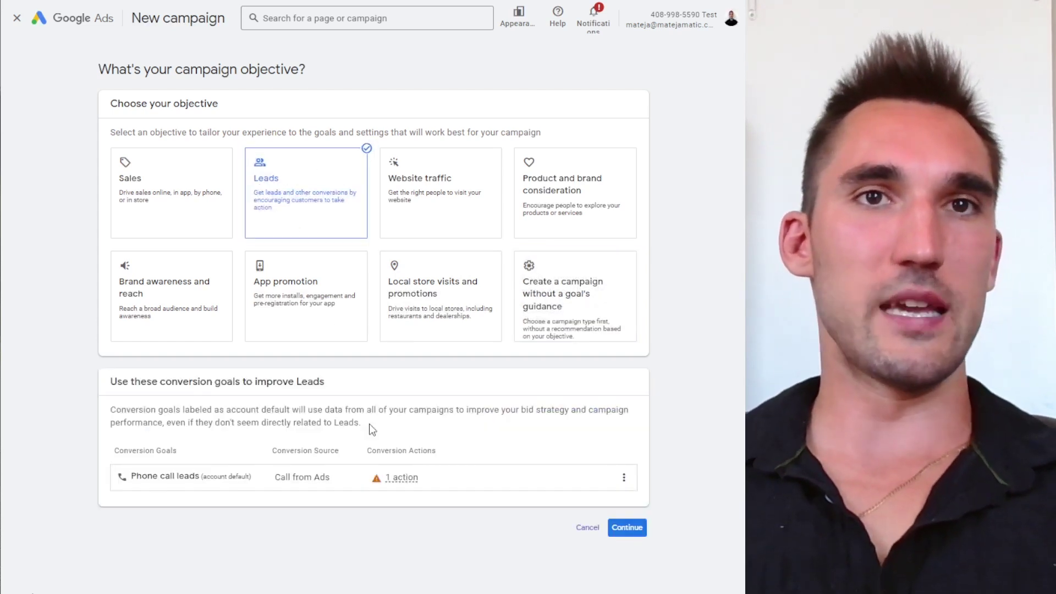
Examine the Phone call leads conversion goal, including its source and the details of its conversion action
{"action": "left_click_drag", "start_coordinate": [137, 476], "coordinate": [336, 484]}
{"action": "left_click", "coordinate": [336, 479]}
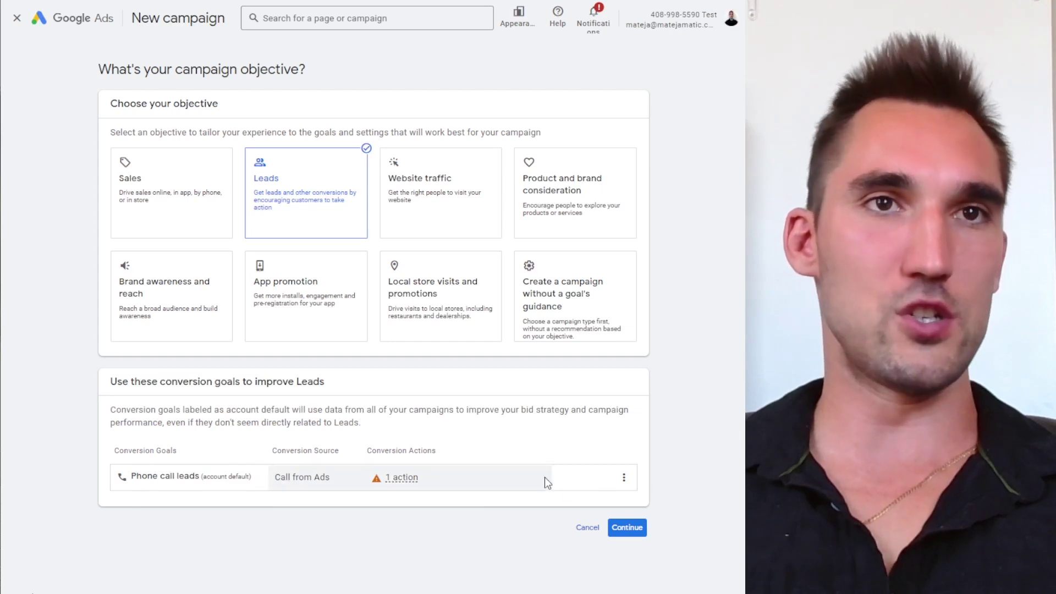
{"action": "mouse_move", "coordinate": [407, 483]}
{"action": "left_click_drag", "start_coordinate": [347, 572], "coordinate": [425, 572]}
{"action": "left_click", "coordinate": [405, 567]}
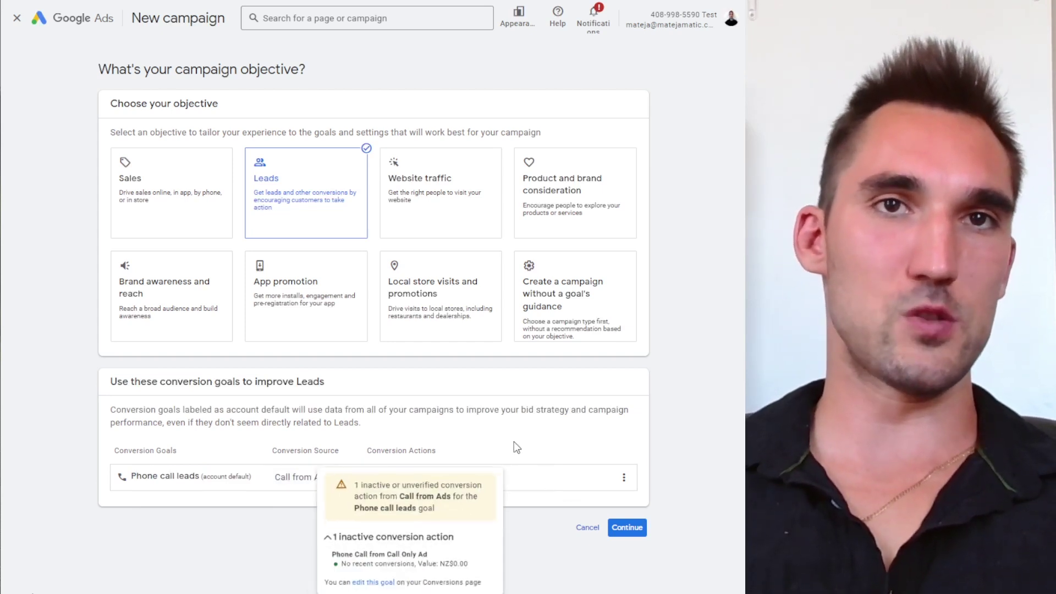
{"action": "mouse_move", "coordinate": [401, 477]}
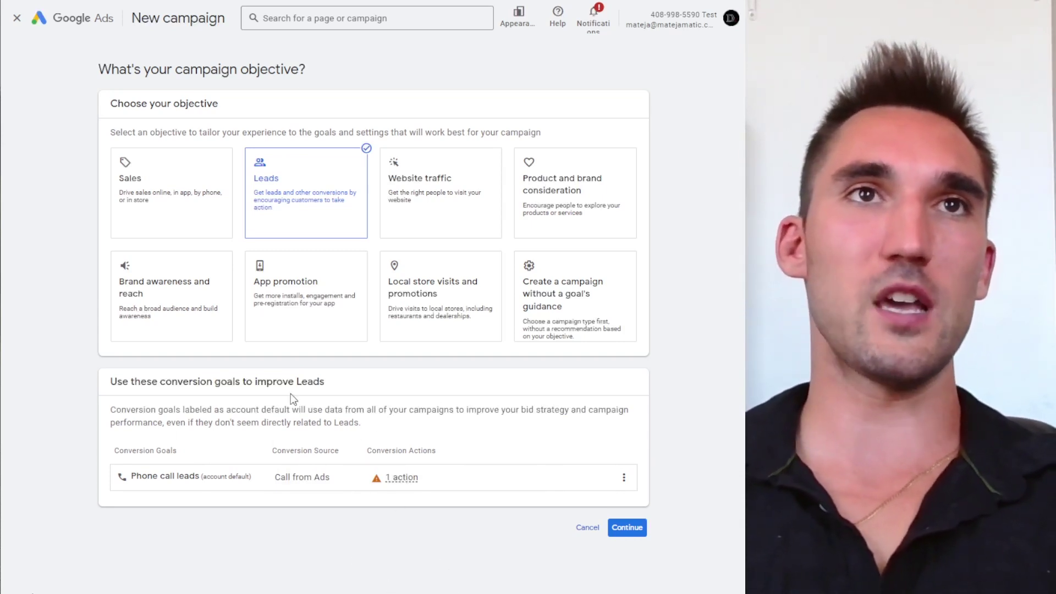
Accept the conversion goal, choose the Search campaign type and select Phone calls as the way to reach the goal
{"action": "left_click", "coordinate": [638, 529]}
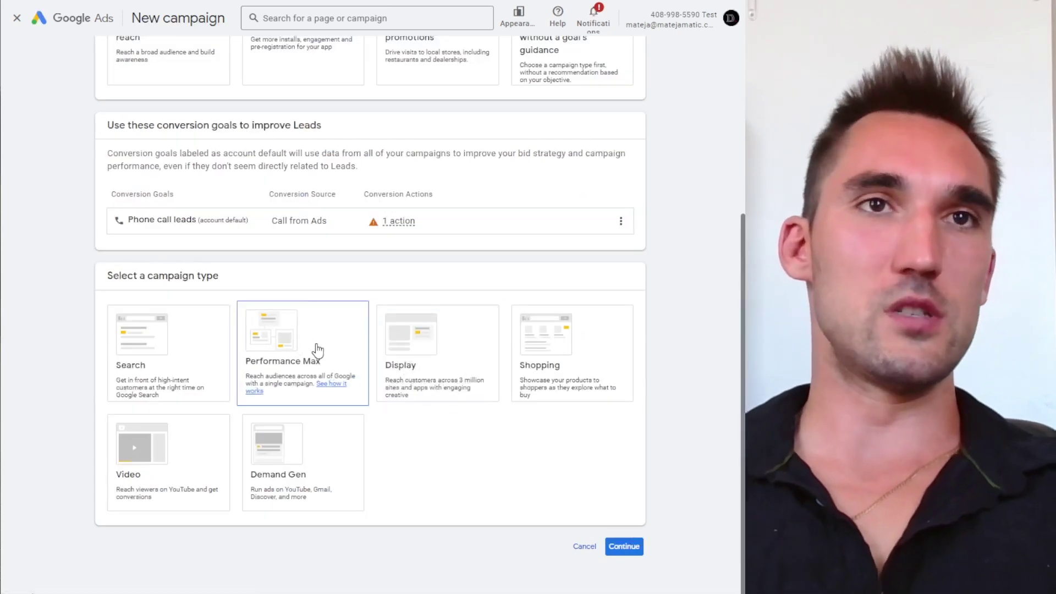
{"action": "left_click", "coordinate": [167, 378]}
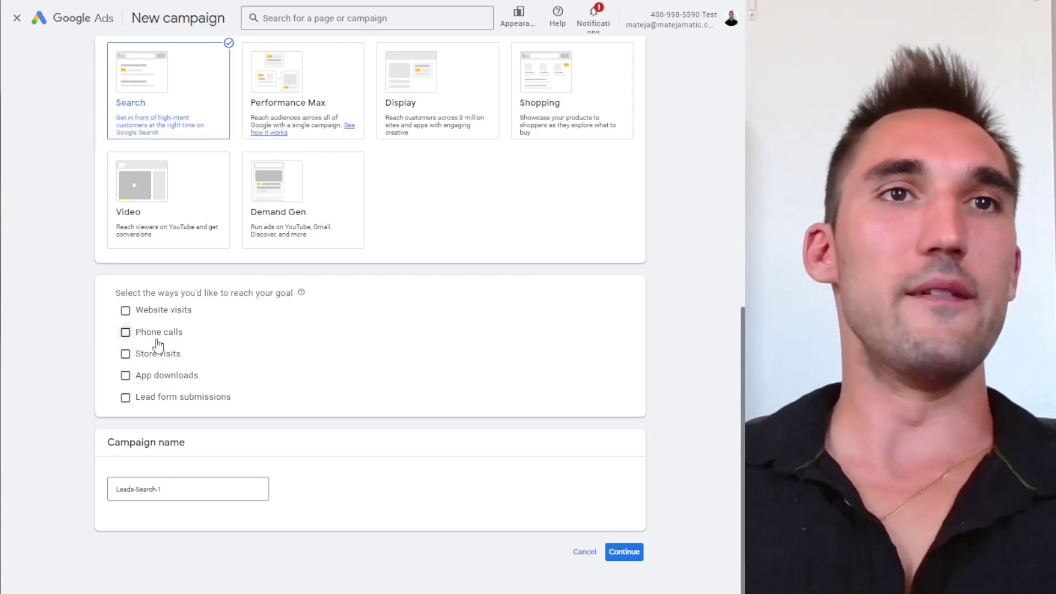
{"action": "left_click", "coordinate": [158, 341]}
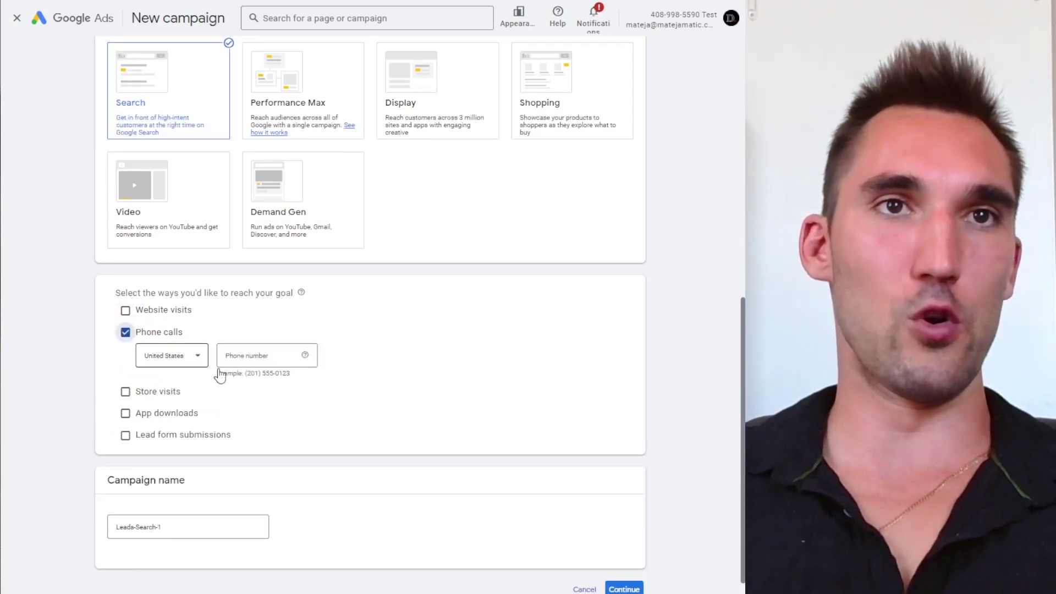
Enter the business's United States phone number for the phone calls option
{"action": "left_click", "coordinate": [259, 355]}
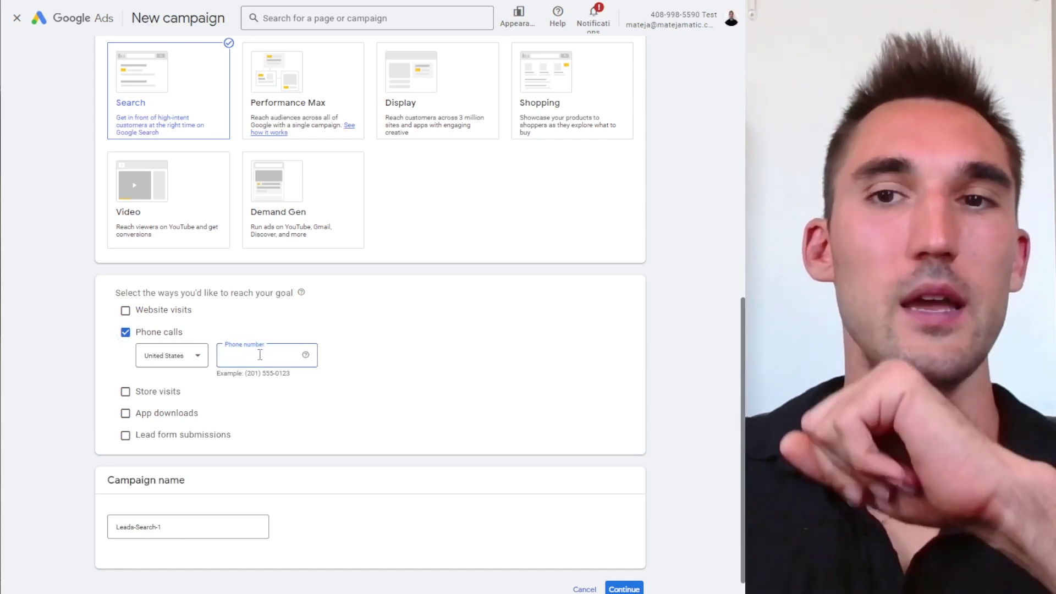
{"action": "type", "text": "(869"}
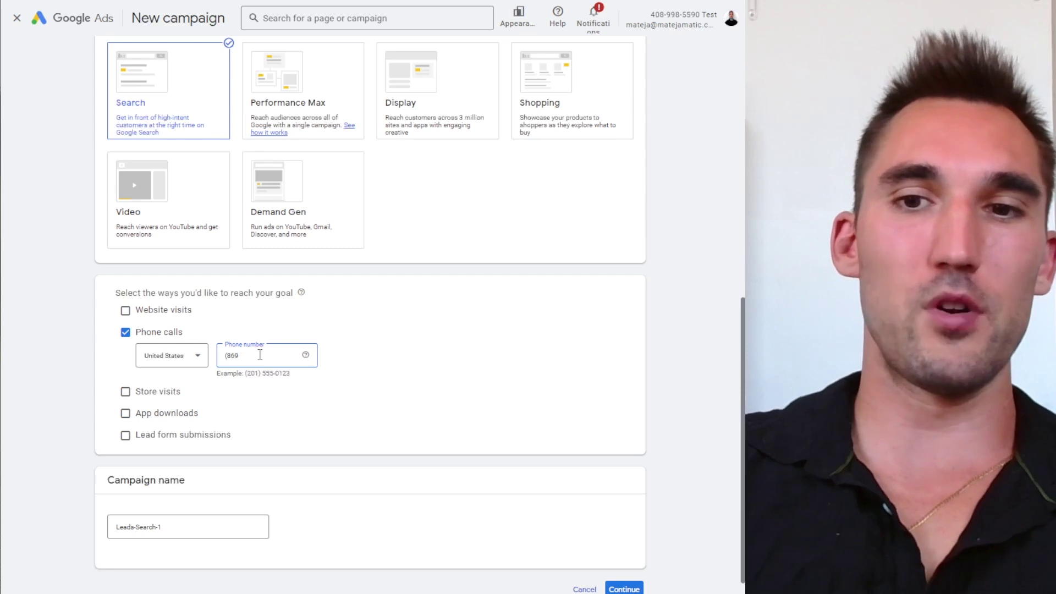
{"action": "type", "text": ")"}
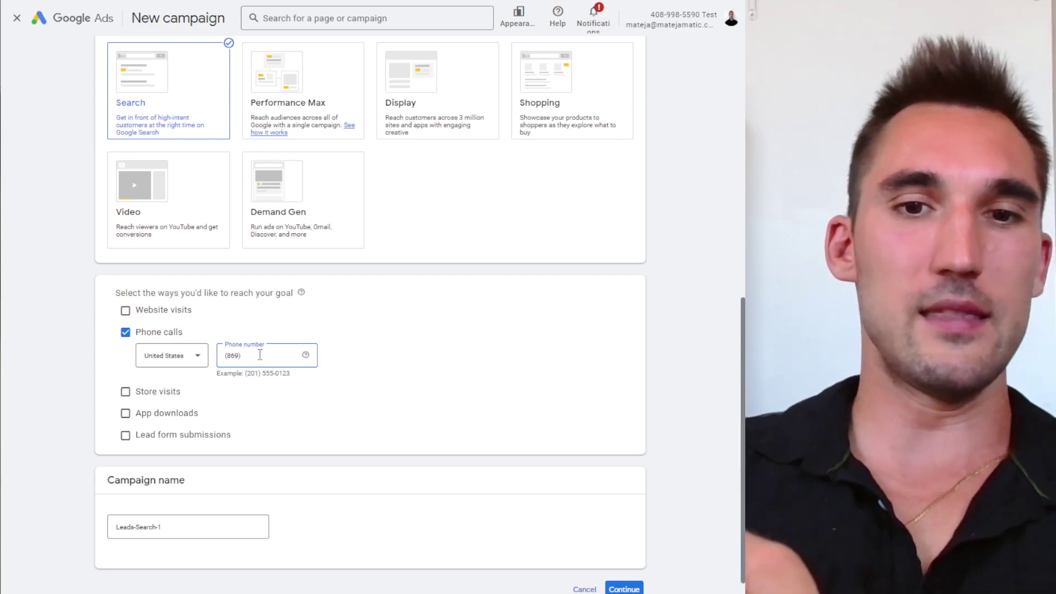
{"action": "type", "text": " 555-000"}
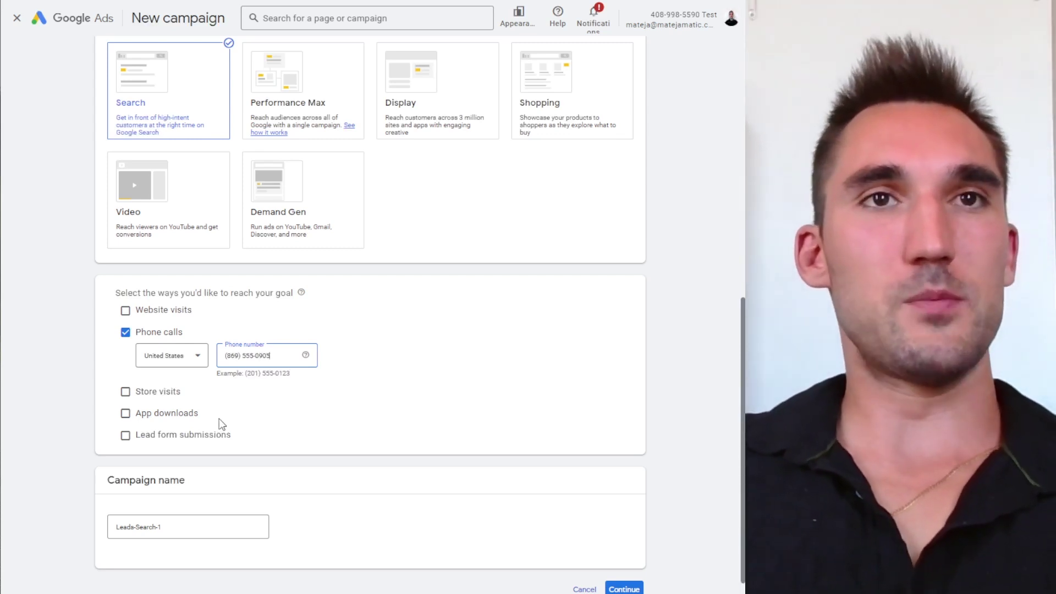
Correct the format of the business phone number so that its area code is enclosed in parentheses
{"action": "left_click", "coordinate": [292, 388]}
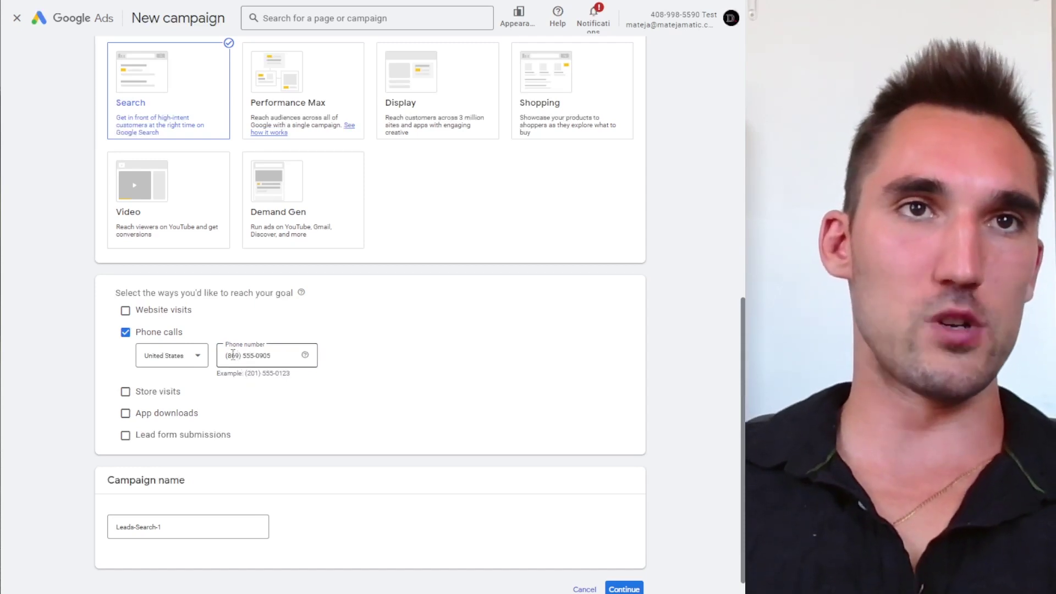
{"action": "left_click", "coordinate": [240, 365]}
{"action": "left_click", "coordinate": [244, 357]}
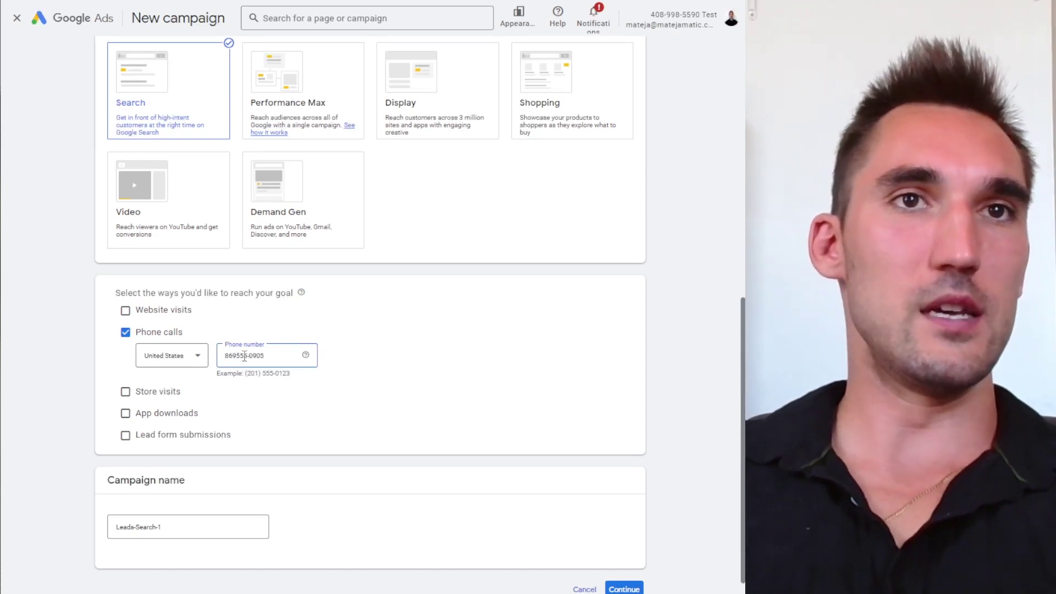
{"action": "left_click", "coordinate": [260, 392]}
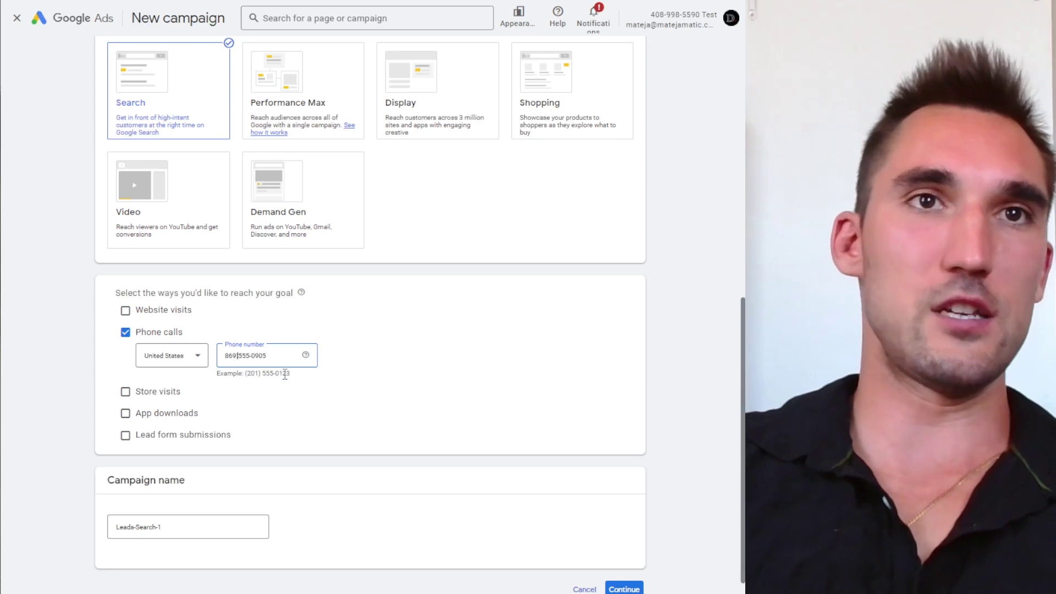
{"action": "type", "text": "("}
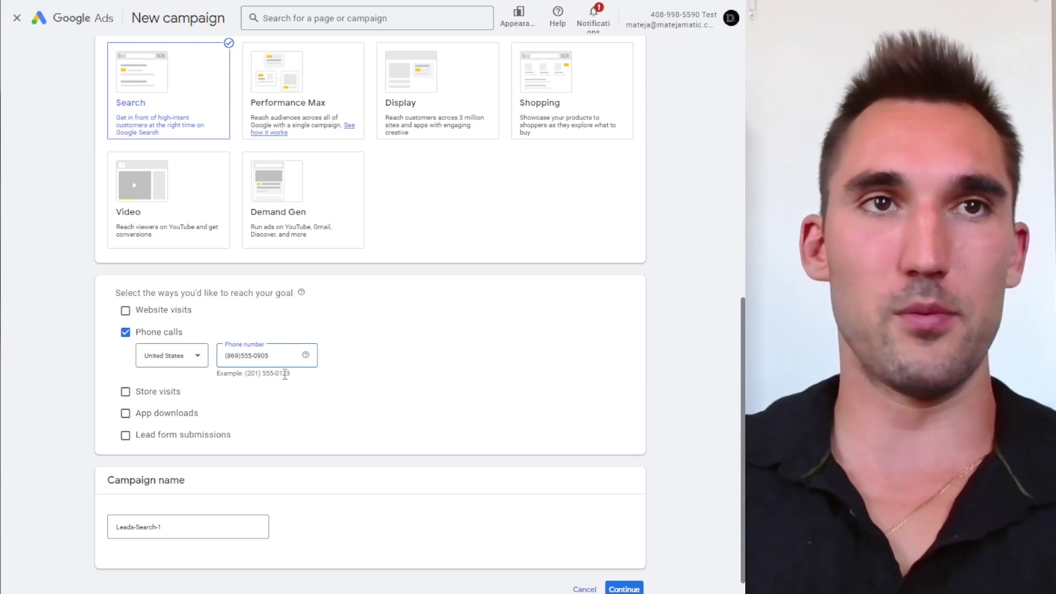
Name the campaign "Call Only Ads - Clicks - 8.1.24 - Auckland" and continue to the bidding settings
{"action": "scroll", "coordinate": [209, 484], "scroll_direction": "down", "scroll_amount": 1}
{"action": "triple_click", "coordinate": [200, 487]}
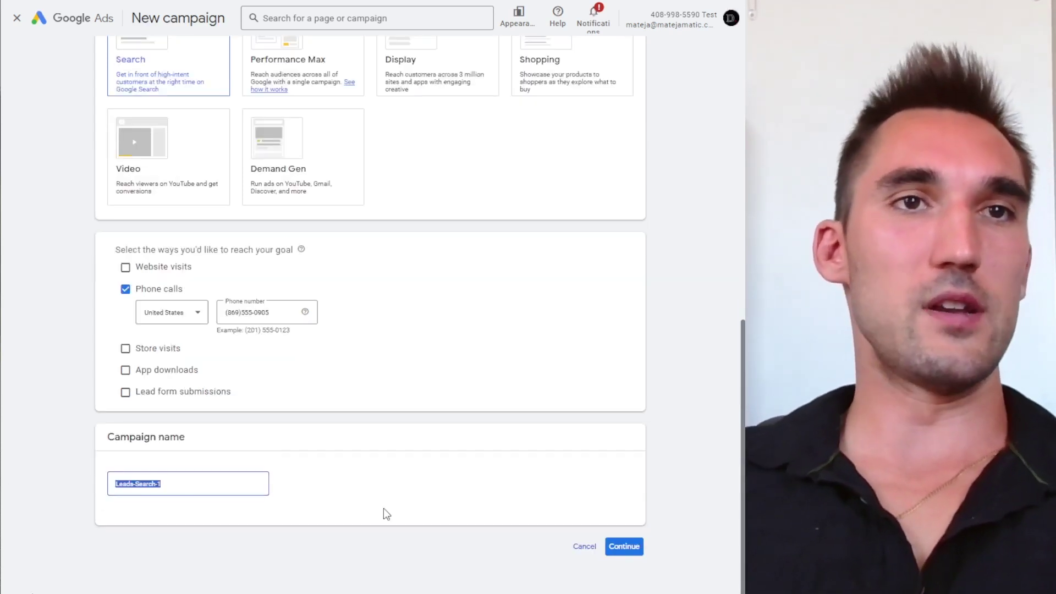
{"action": "type", "text": "Call Only"}
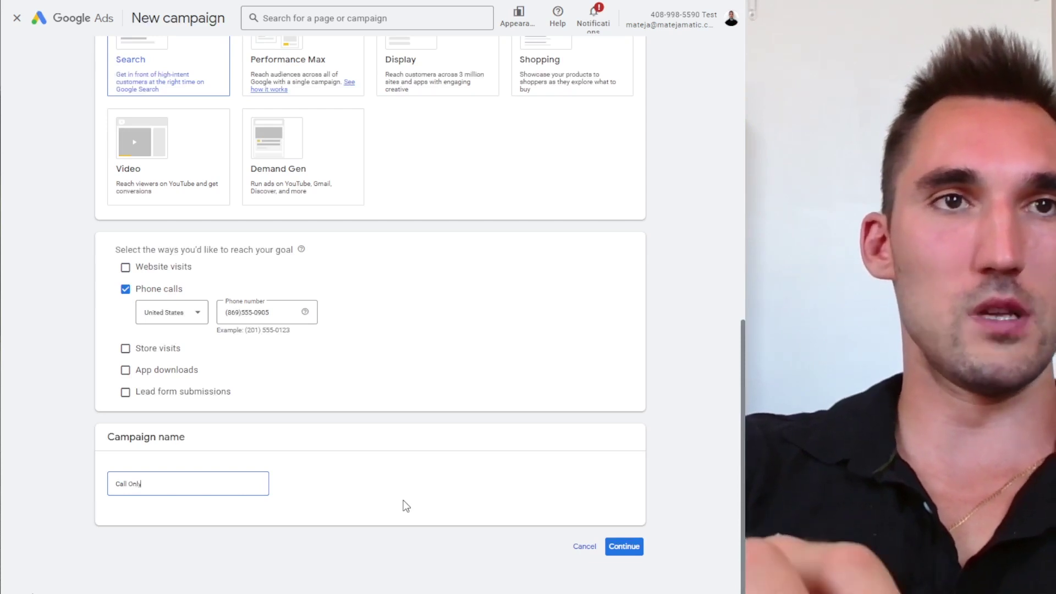
{"action": "type", "text": " Ads - Clicks C"}
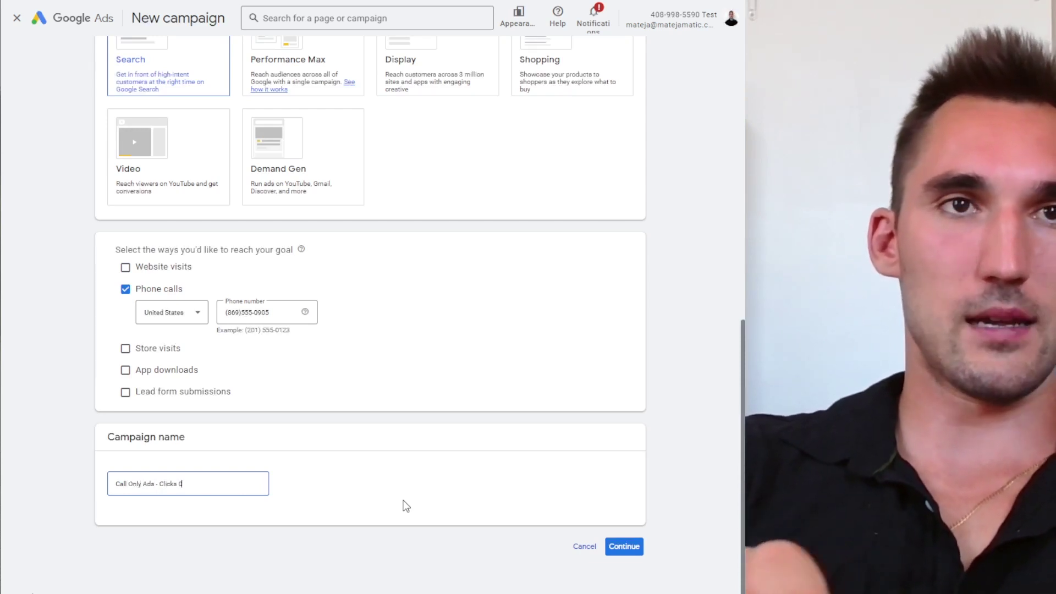
{"action": "key", "text": "BackSpace"}
{"action": "type", "text": "- 8.41"}
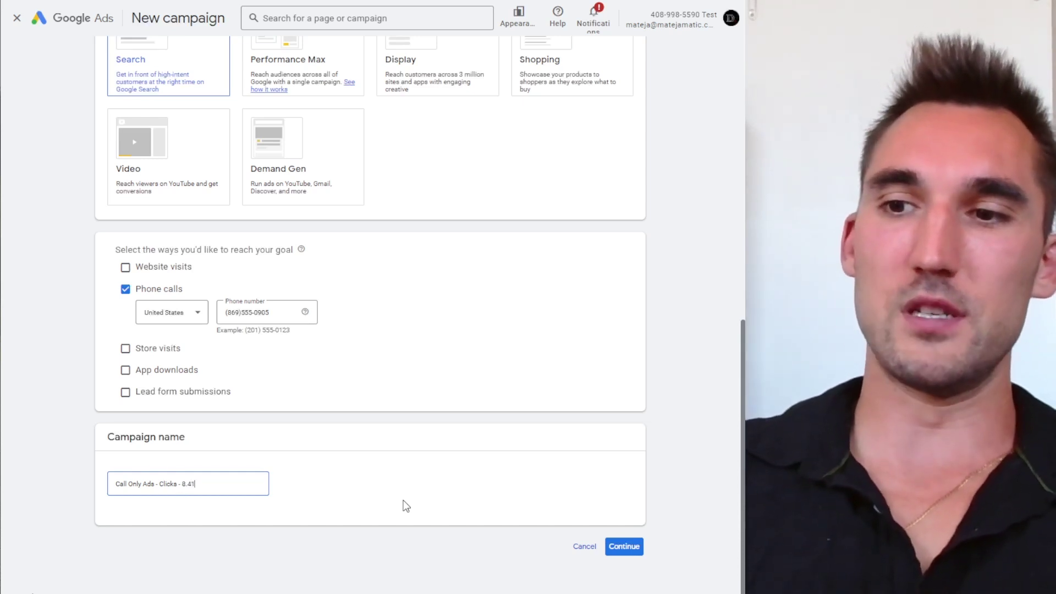
{"action": "type", "text": "."}
{"action": "key", "text": "BackSpace"}
{"action": "type", "text": "24"}
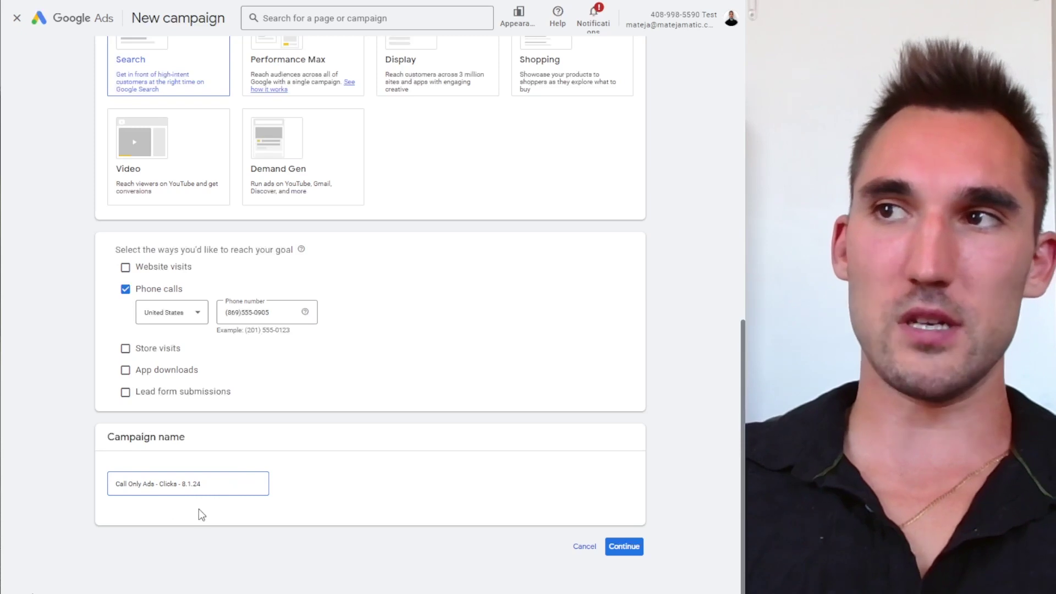
{"action": "type", "text": " -"}
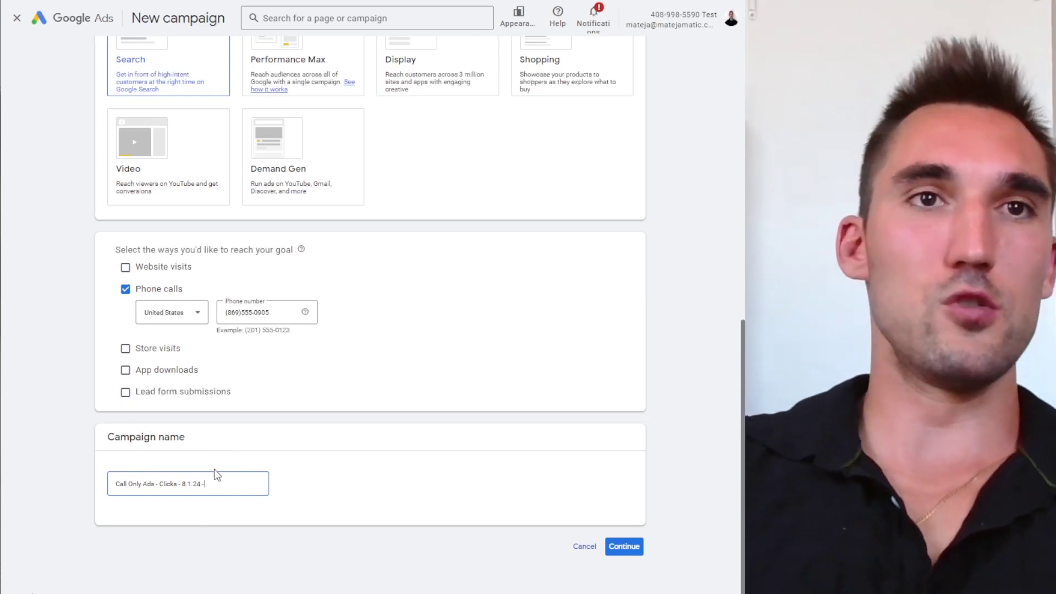
{"action": "type", "text": " Auckland"}
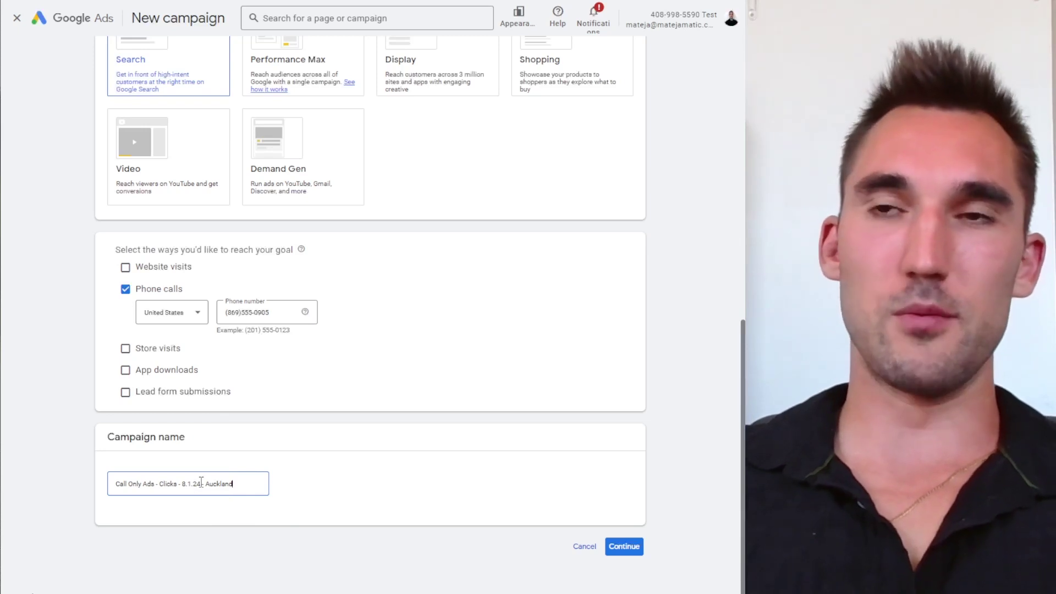
{"action": "left_click", "coordinate": [635, 553]}
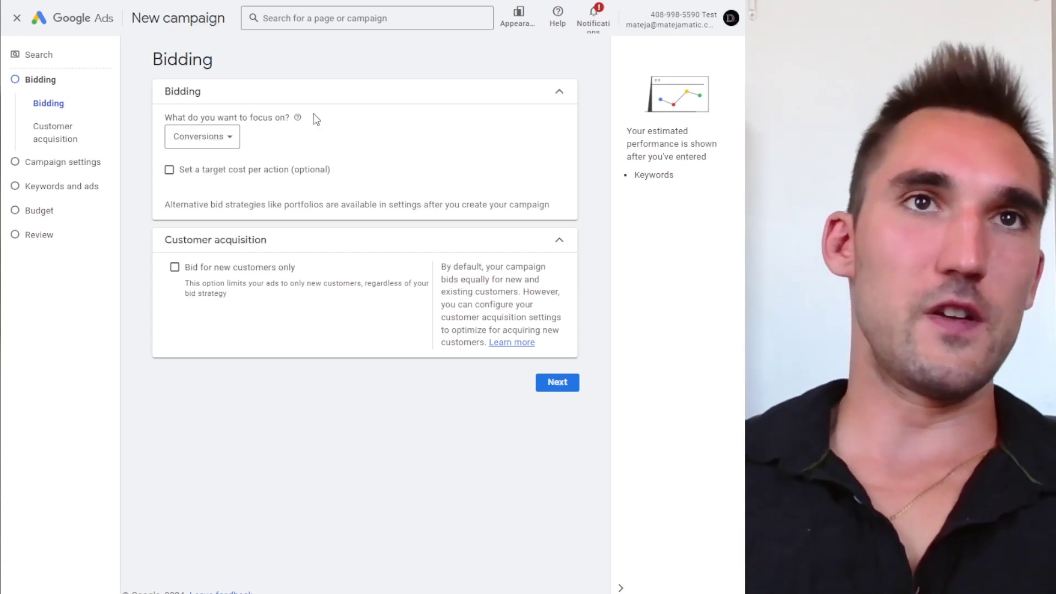
Compare the Clicks and Conversions bidding focuses, settle on Clicks and proceed to the campaign settings
{"action": "left_click", "coordinate": [224, 136]}
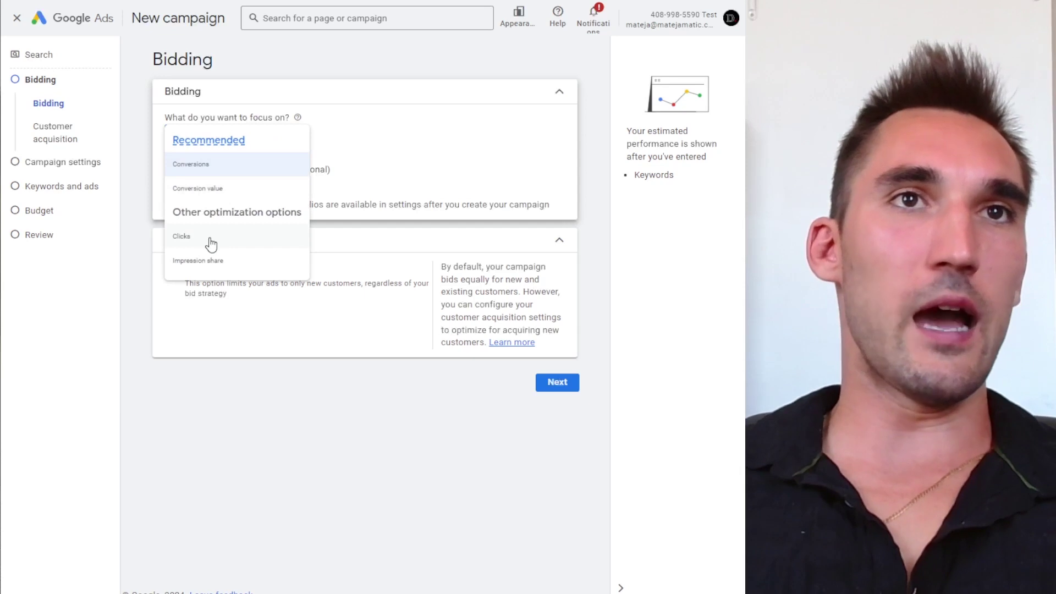
{"action": "left_click", "coordinate": [210, 238]}
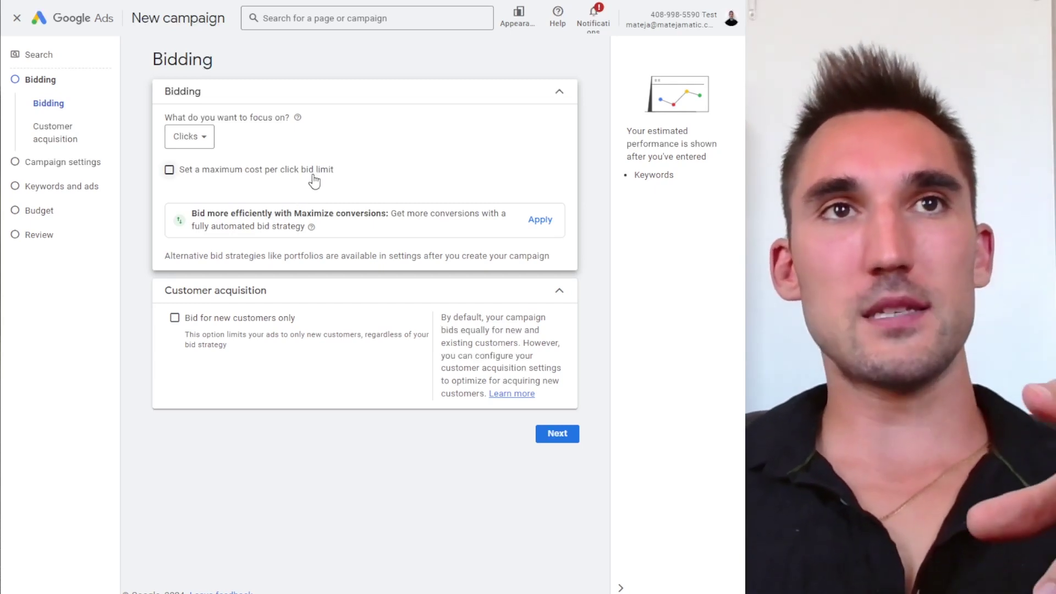
{"action": "left_click", "coordinate": [183, 136]}
{"action": "left_click", "coordinate": [231, 170]}
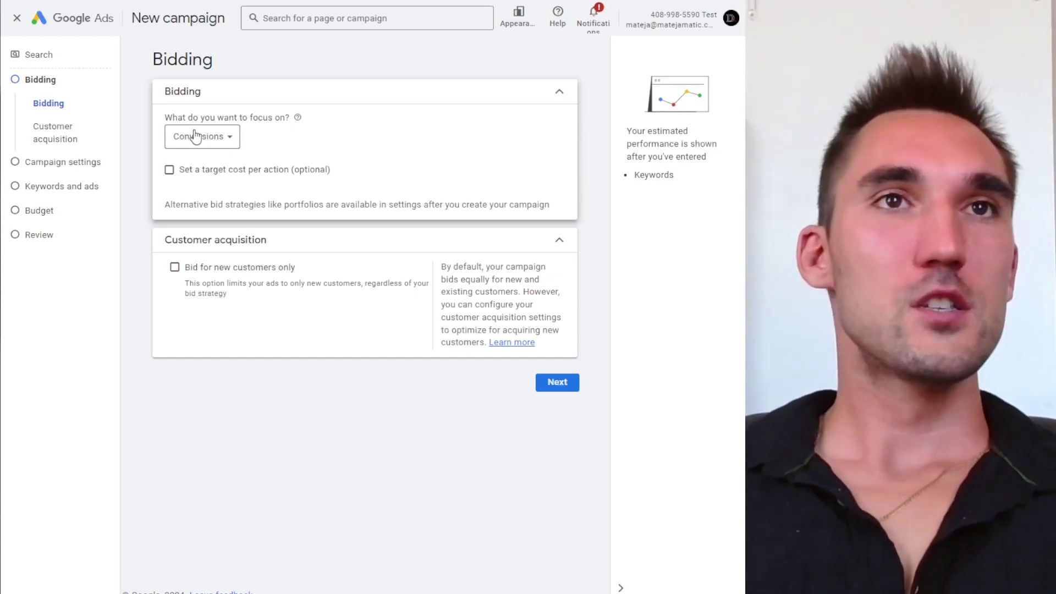
{"action": "left_click", "coordinate": [193, 136]}
{"action": "left_click", "coordinate": [198, 236]}
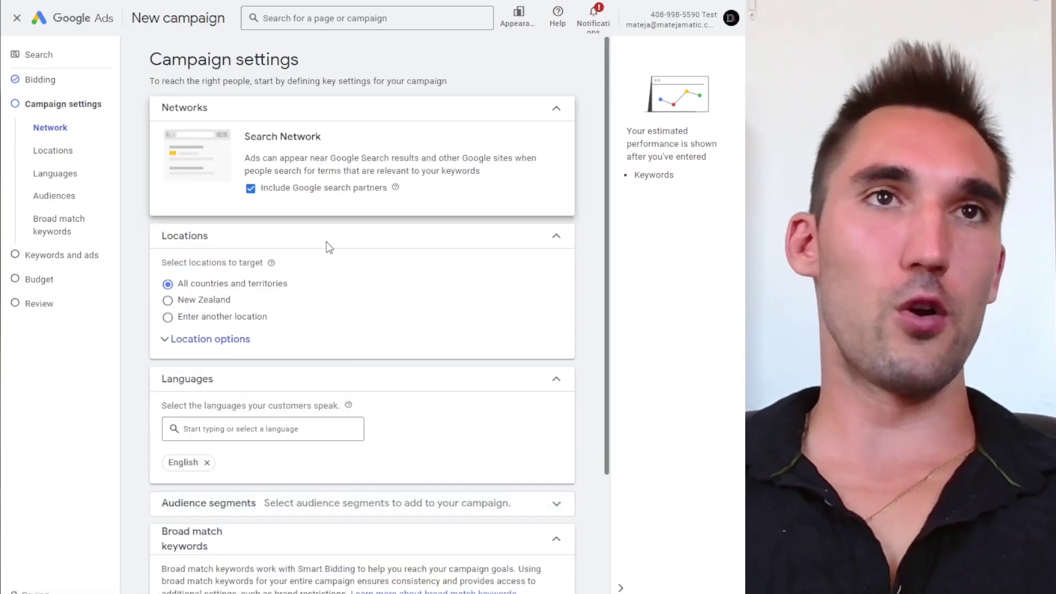
Exclude Google search partners and target the Auckland, New Zealand region, limited to people in or regularly in that location
{"action": "left_click", "coordinate": [290, 198]}
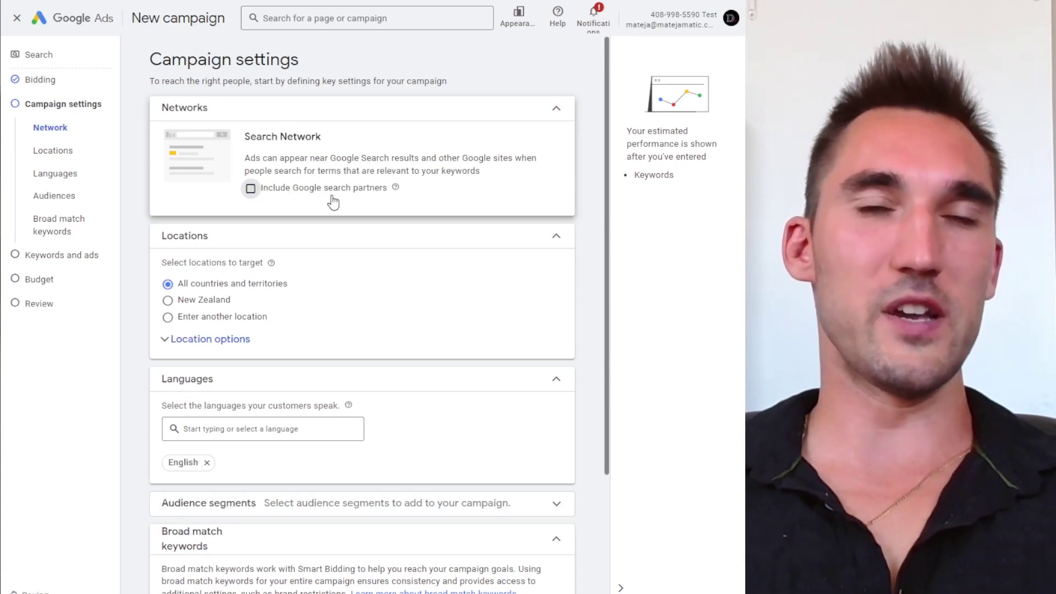
{"action": "scroll", "coordinate": [333, 202], "scroll_direction": "down", "scroll_amount": 1}
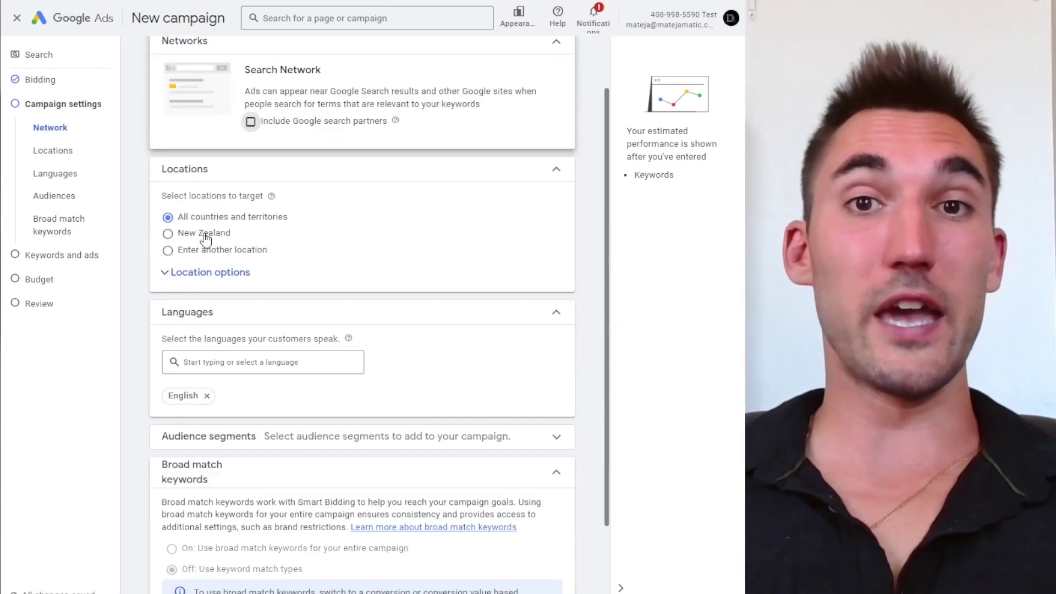
{"action": "left_click", "coordinate": [206, 273]}
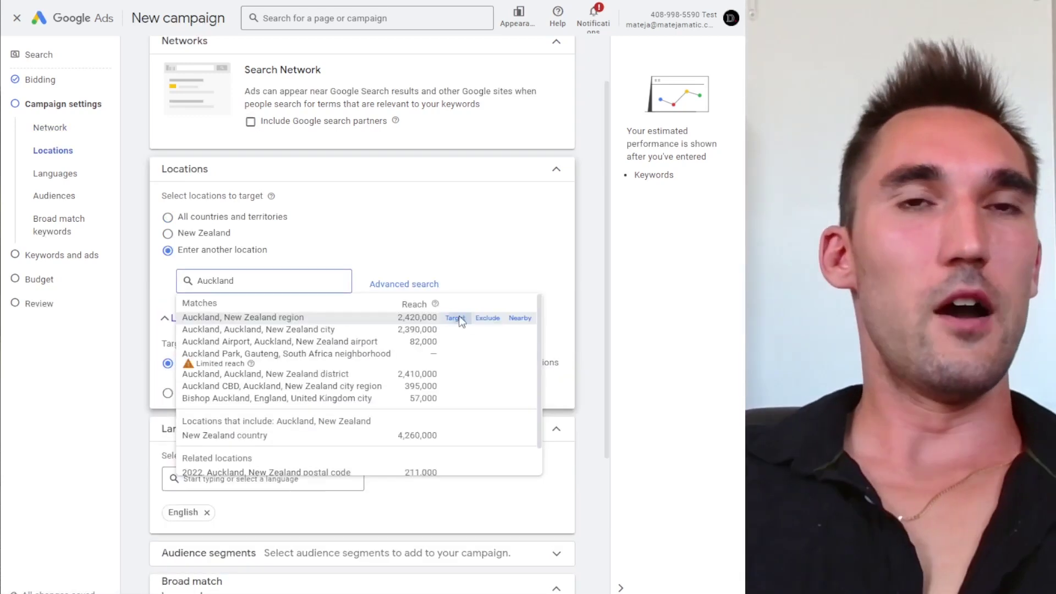
{"action": "left_click", "coordinate": [484, 313]}
{"action": "scroll", "coordinate": [291, 331], "scroll_direction": "down", "scroll_amount": 1}
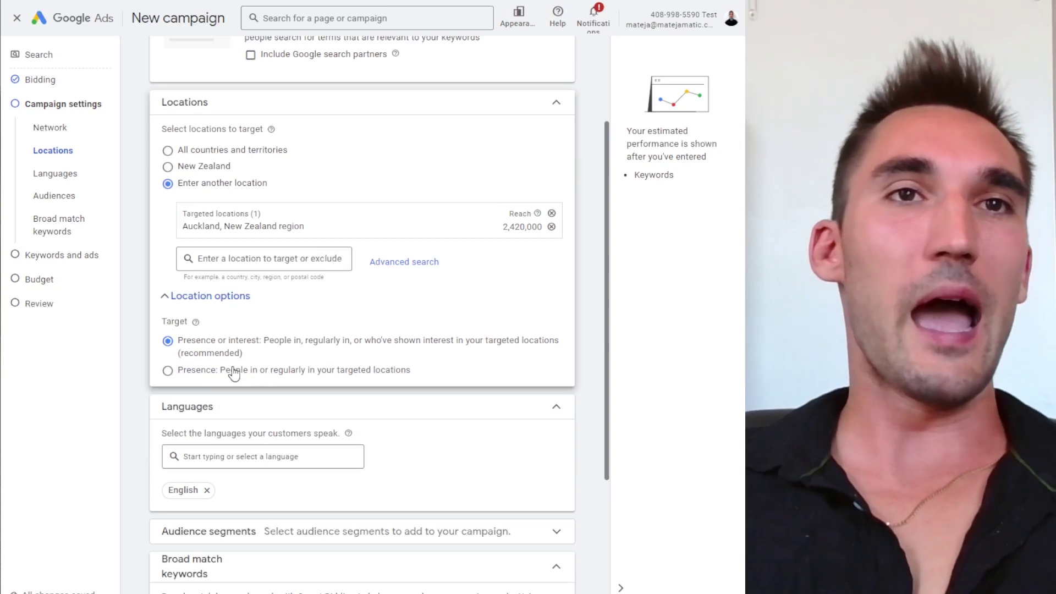
{"action": "left_click", "coordinate": [320, 372]}
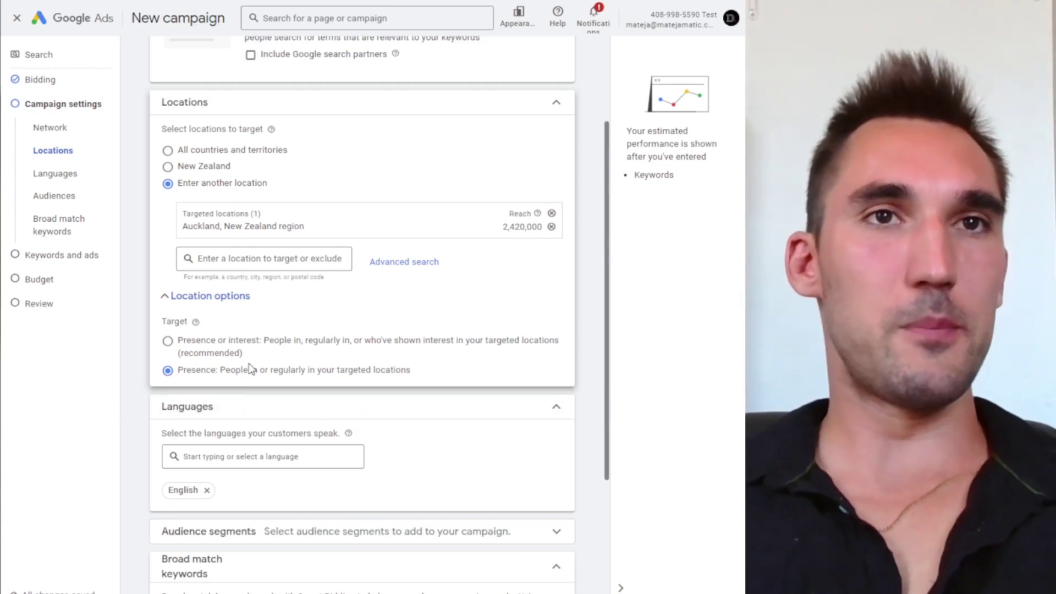
Examine the audience segments section and compare its Targeting and Observation settings, keeping Observation
{"action": "scroll", "coordinate": [190, 199], "scroll_direction": "down", "scroll_amount": 3}
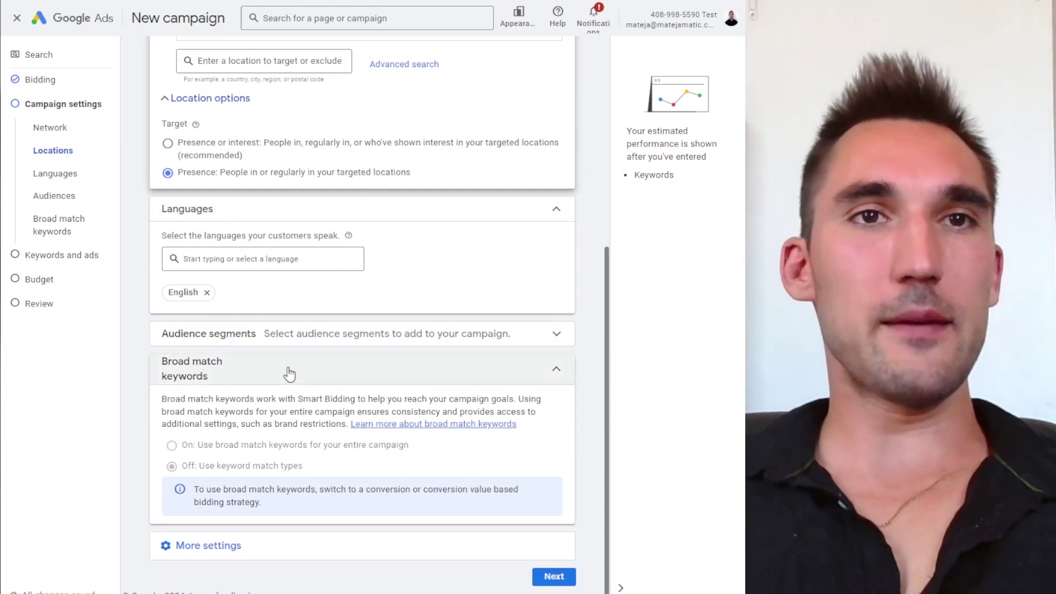
{"action": "left_click", "coordinate": [311, 334]}
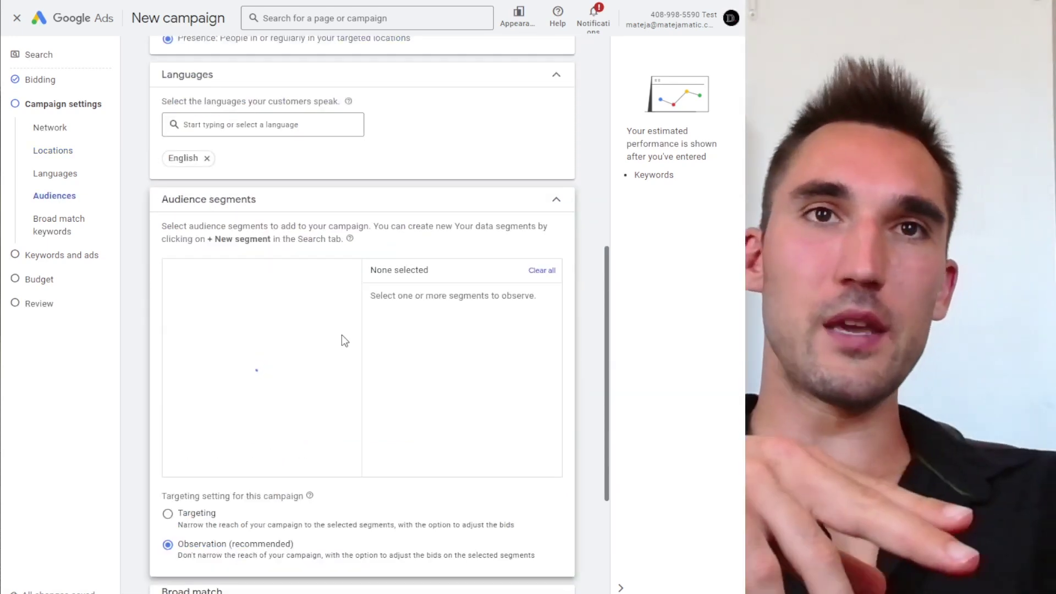
{"action": "scroll", "coordinate": [320, 391], "scroll_direction": "down", "scroll_amount": 1}
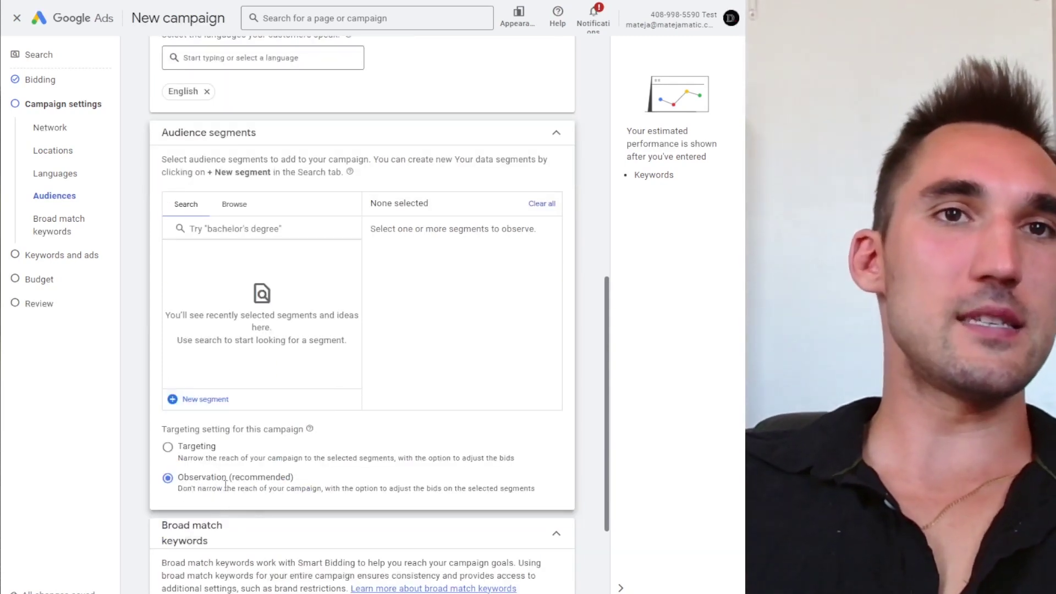
{"action": "left_click_drag", "start_coordinate": [197, 489], "coordinate": [436, 489]}
{"action": "left_click", "coordinate": [511, 493]}
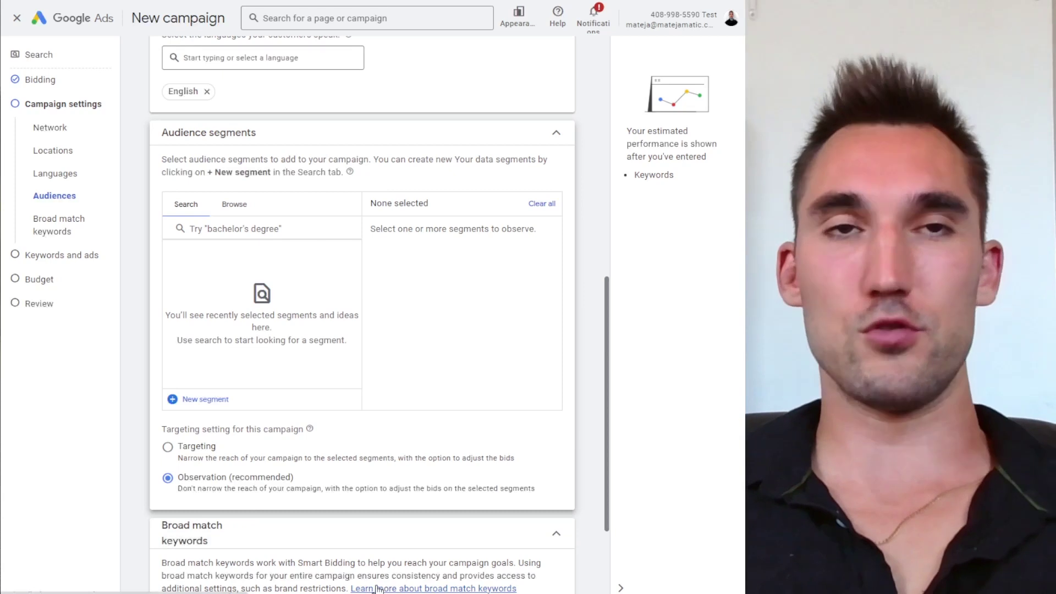
{"action": "left_click", "coordinate": [183, 444]}
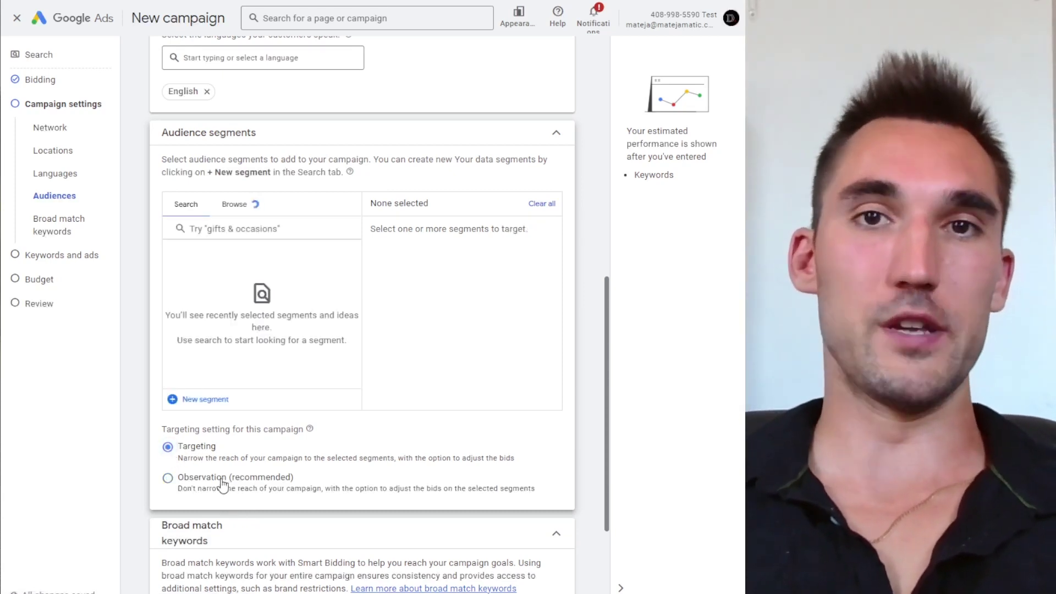
{"action": "left_click", "coordinate": [223, 483]}
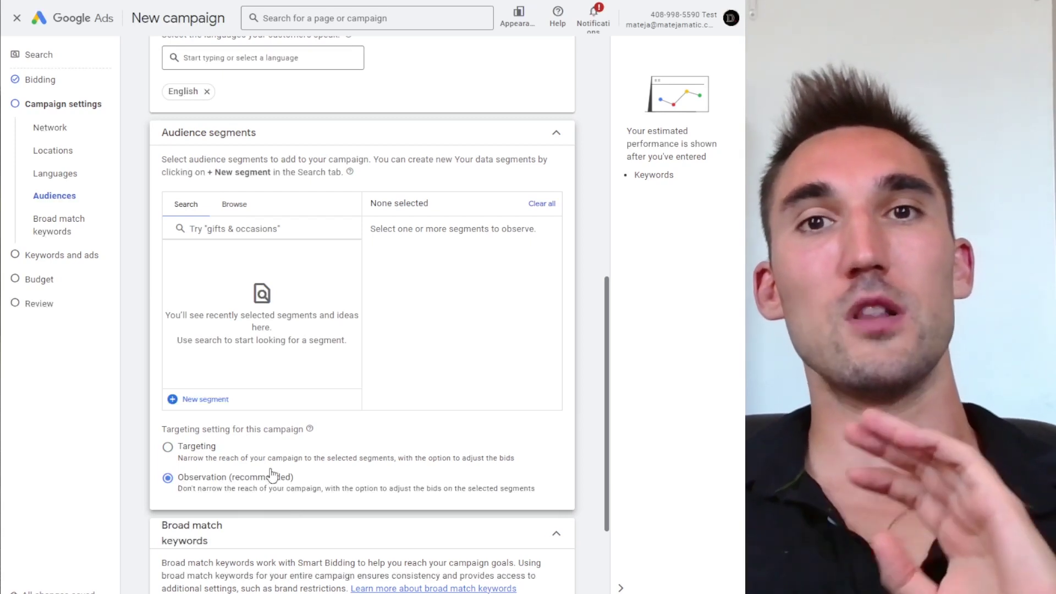
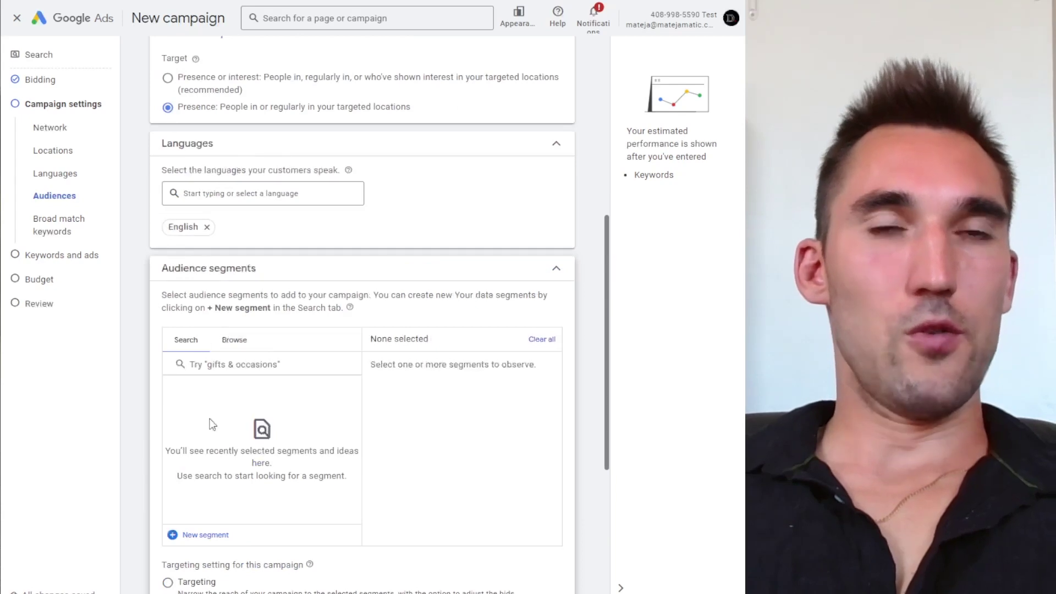
Look at the options for creating a new audience segment, including a custom combination, and leave without creating one
{"action": "scroll", "coordinate": [286, 395], "scroll_direction": "down", "scroll_amount": 3}
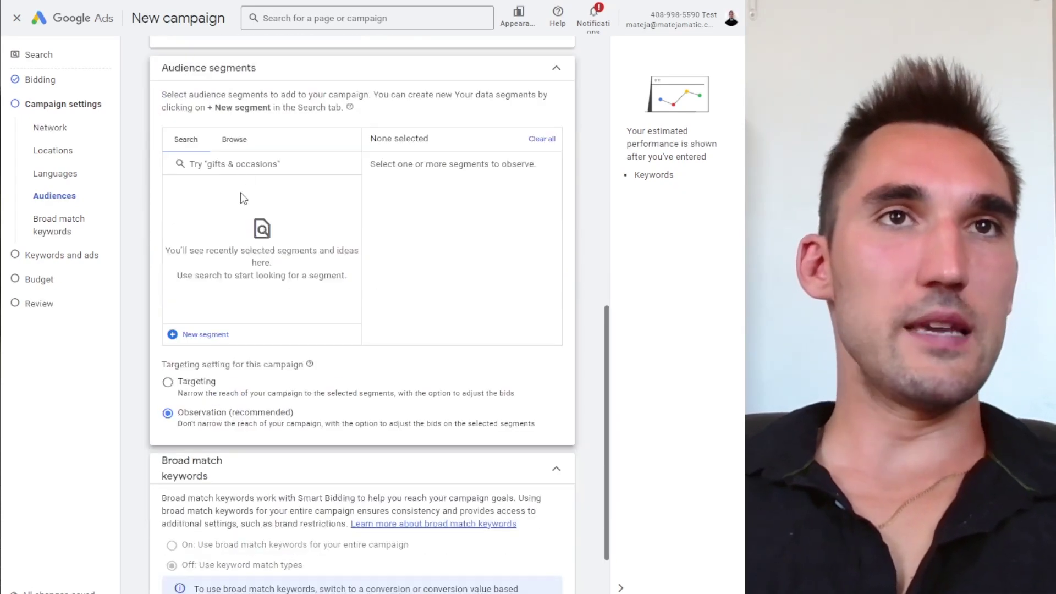
{"action": "left_click", "coordinate": [206, 340]}
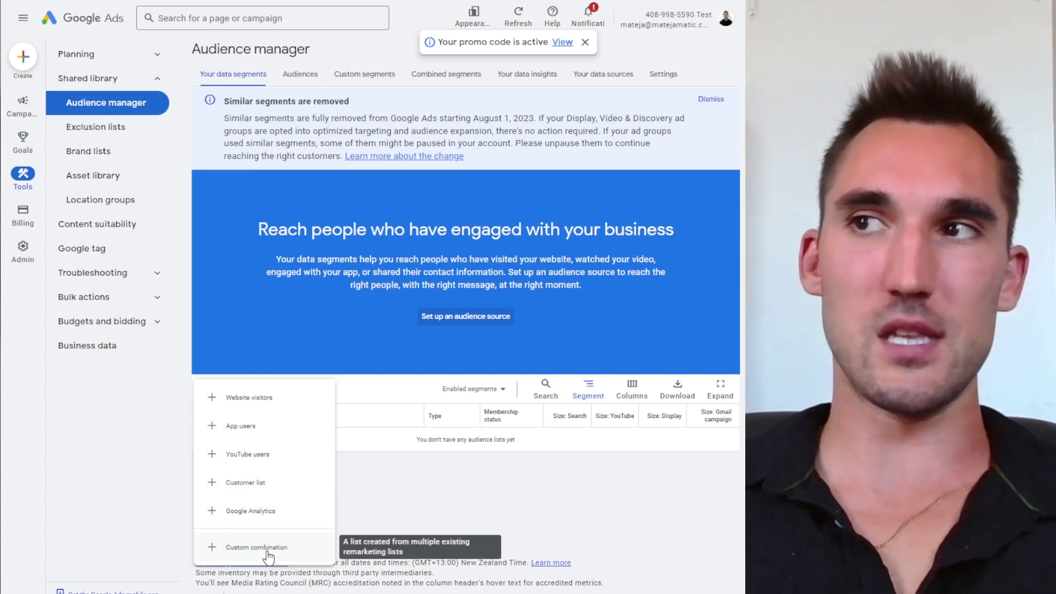
{"action": "left_click", "coordinate": [268, 553]}
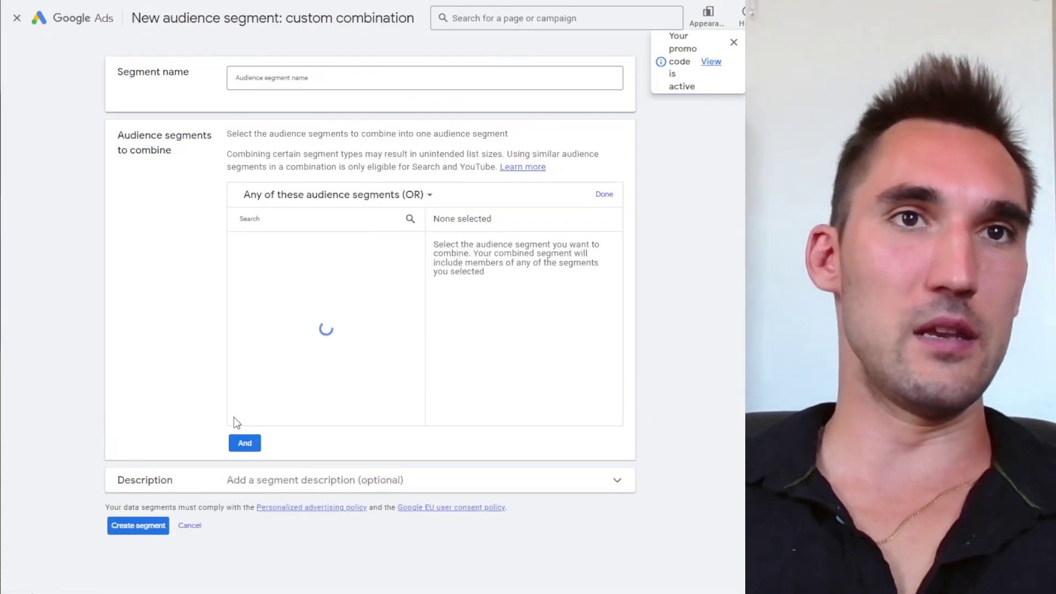
{"action": "left_click", "coordinate": [191, 525]}
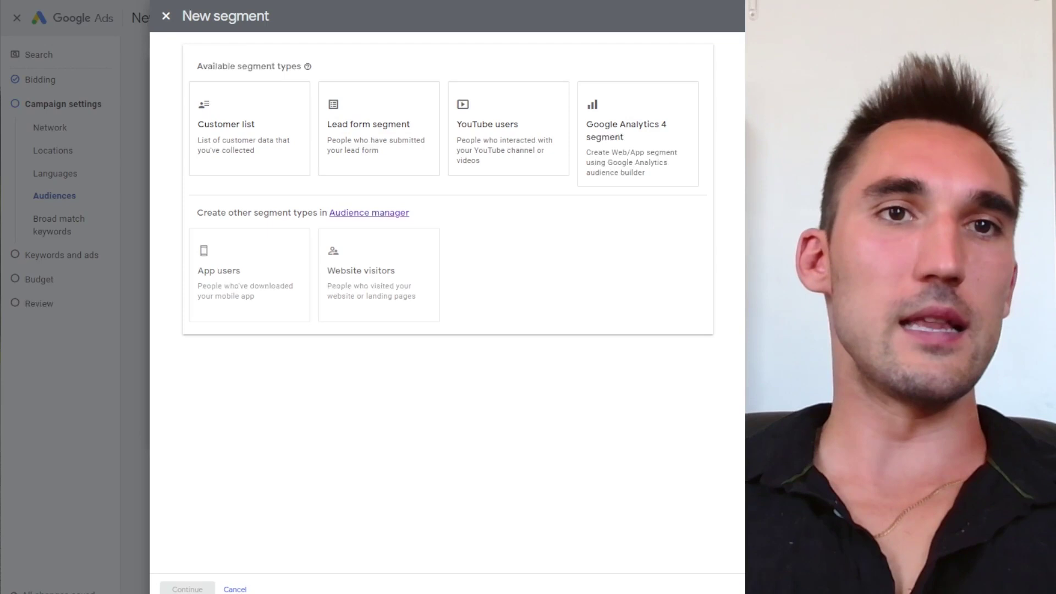
{"action": "left_click", "coordinate": [235, 589]}
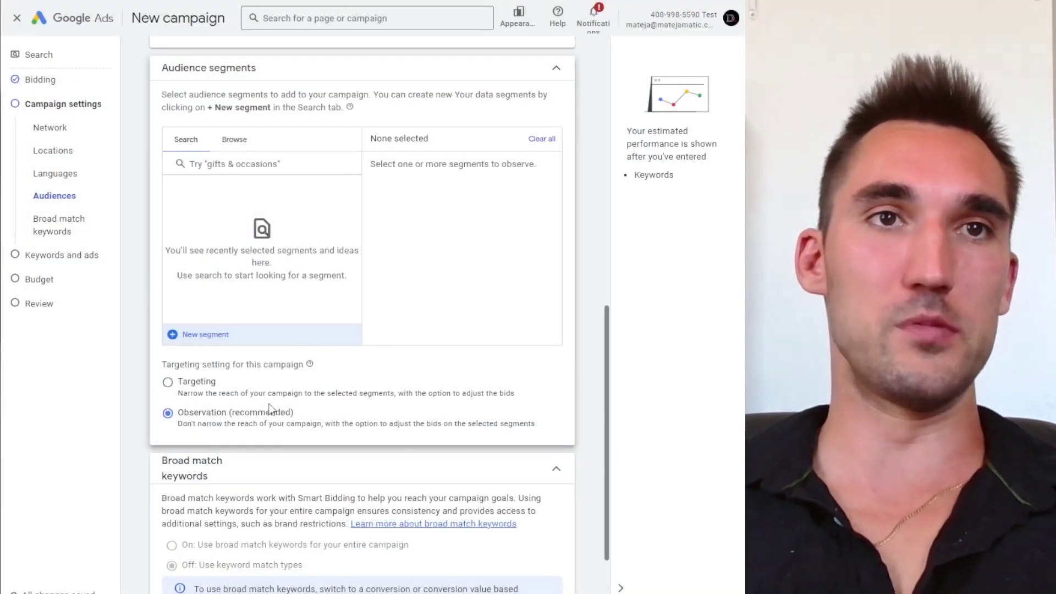
Review the broad match keywords setting and expand the additional campaign settings
{"action": "scroll", "coordinate": [269, 409], "scroll_direction": "down", "scroll_amount": 2}
{"action": "left_click_drag", "start_coordinate": [250, 497], "coordinate": [451, 500]}
{"action": "left_click", "coordinate": [451, 500]}
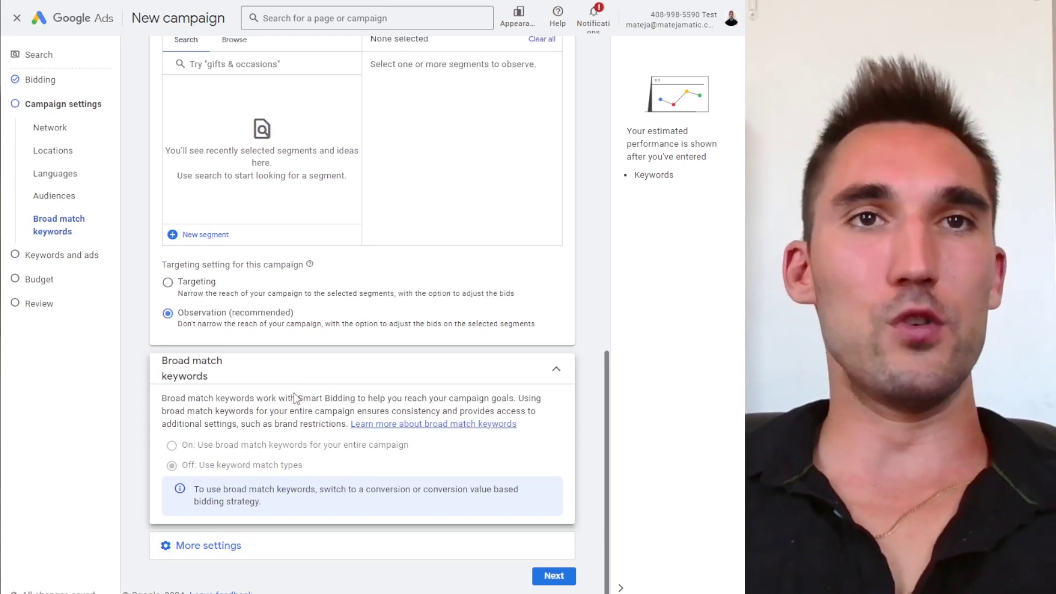
{"action": "left_click", "coordinate": [248, 550]}
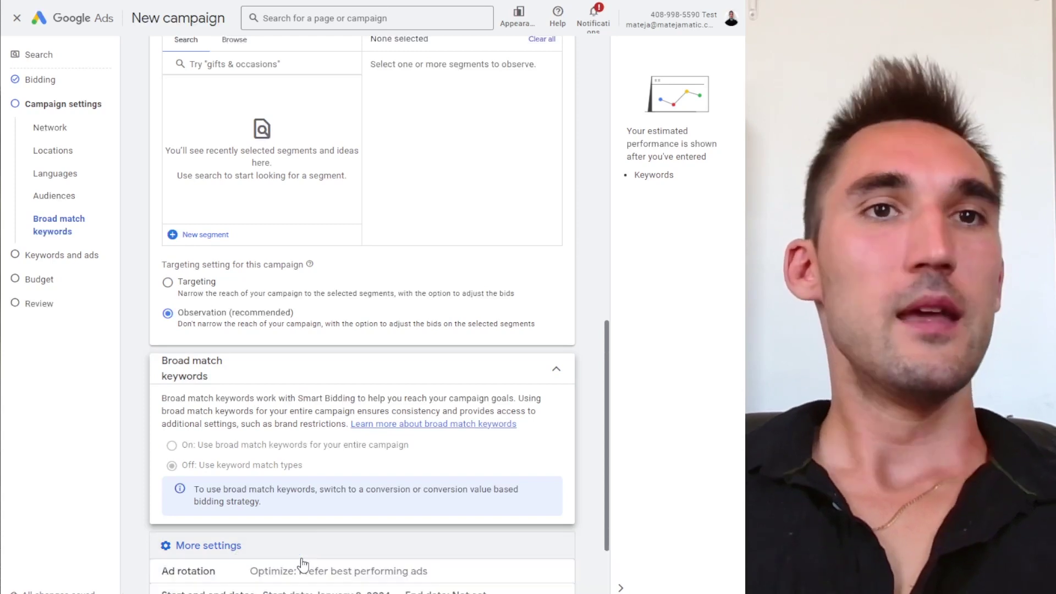
Compare the ad rotation options and set ad rotation to "Do not optimize: Rotate ads indefinitely"
{"action": "scroll", "coordinate": [436, 322], "scroll_direction": "down", "scroll_amount": 3}
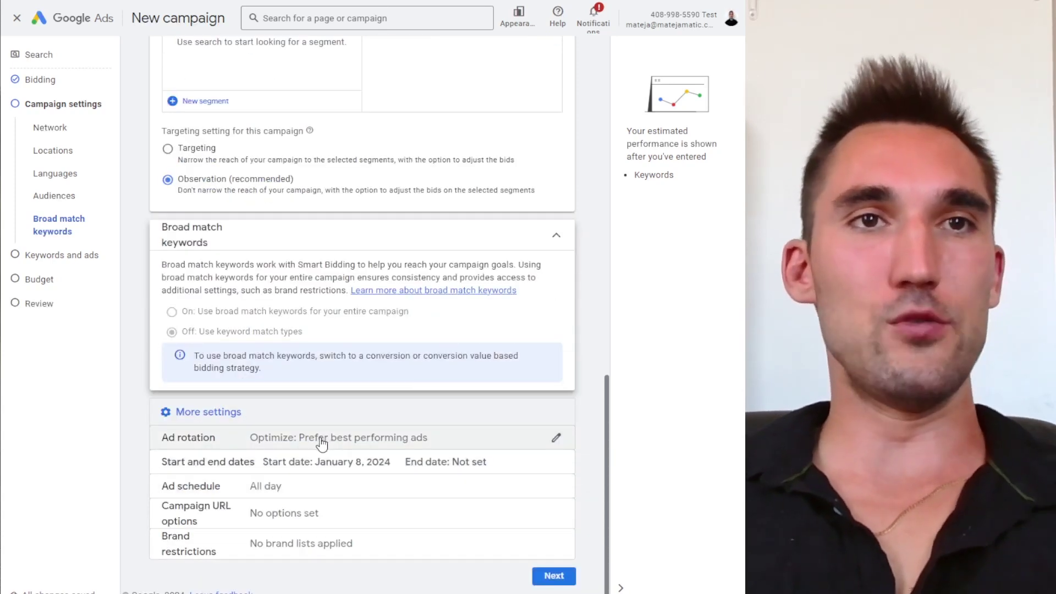
{"action": "left_click", "coordinate": [325, 440]}
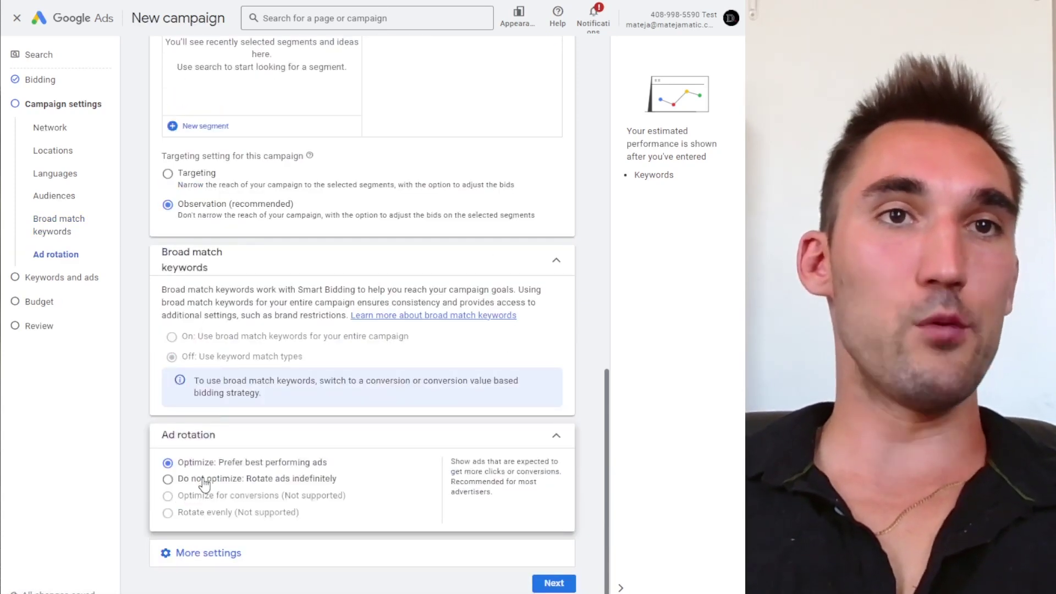
{"action": "left_click", "coordinate": [201, 478]}
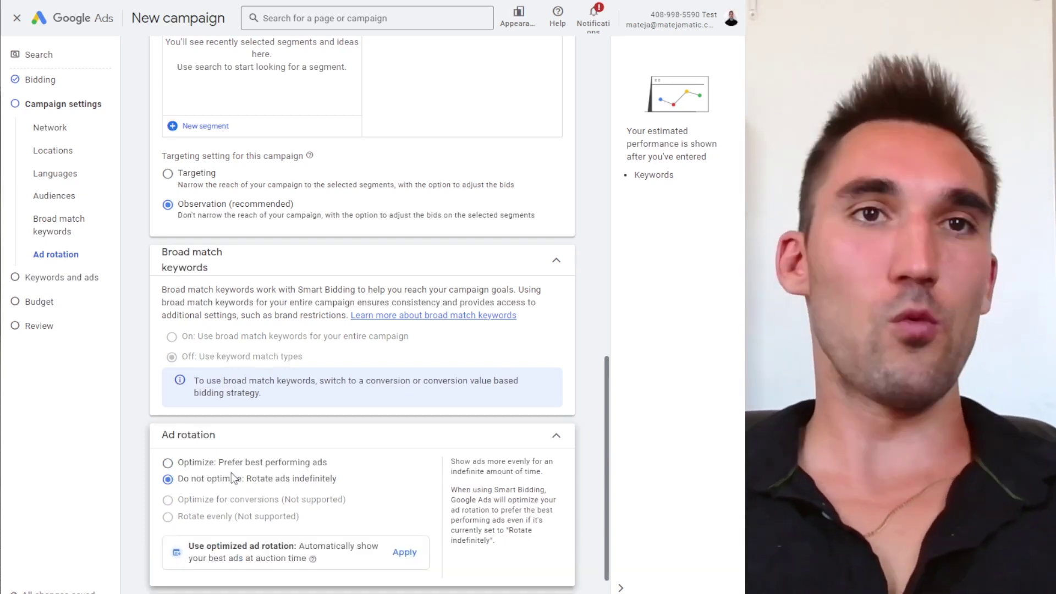
{"action": "left_click", "coordinate": [237, 464]}
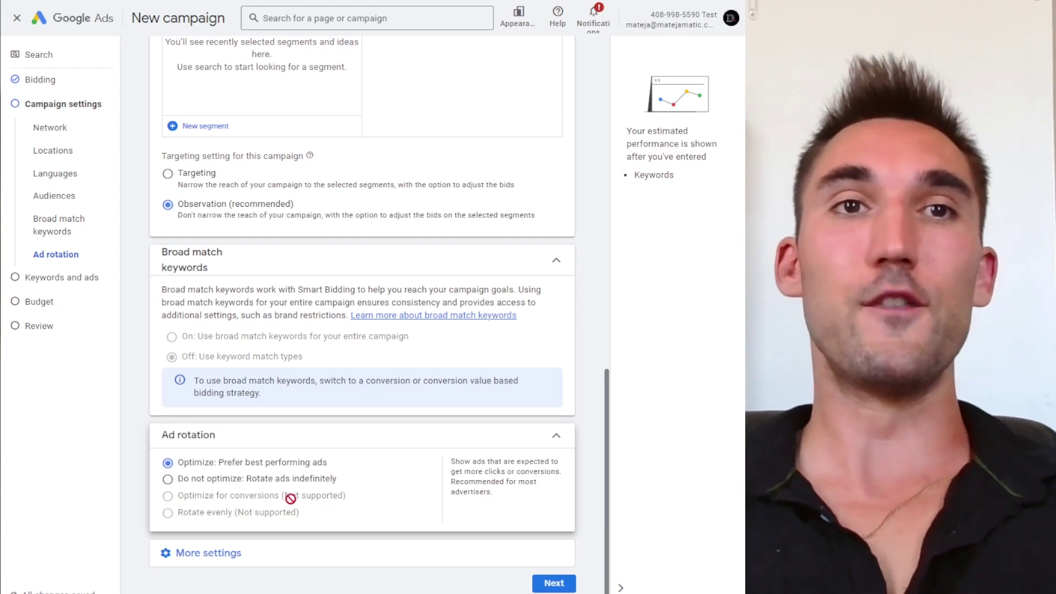
{"action": "left_click", "coordinate": [265, 479]}
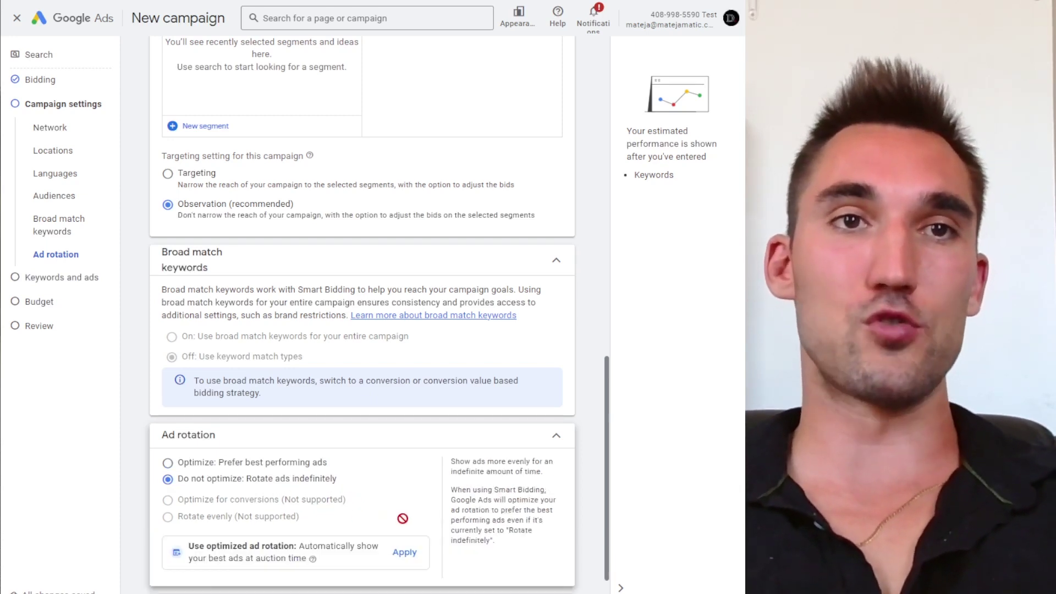
Set the ad schedule to Mondays - Fridays from 09:00 to 17:00
{"action": "scroll", "coordinate": [390, 528], "scroll_direction": "down", "scroll_amount": 1}
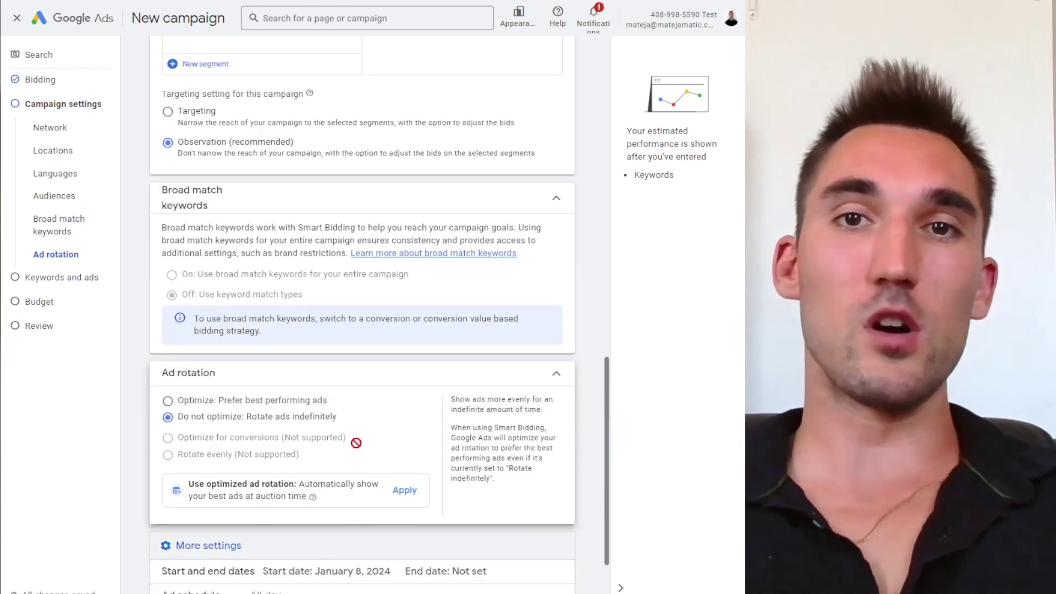
{"action": "scroll", "coordinate": [355, 442], "scroll_direction": "down", "scroll_amount": 2}
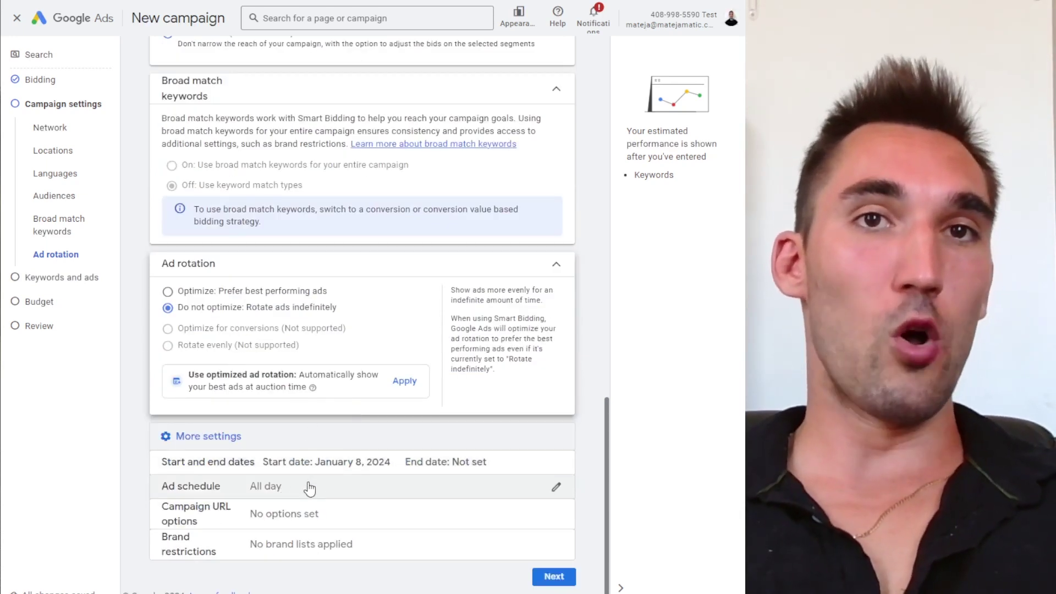
{"action": "left_click", "coordinate": [278, 492]}
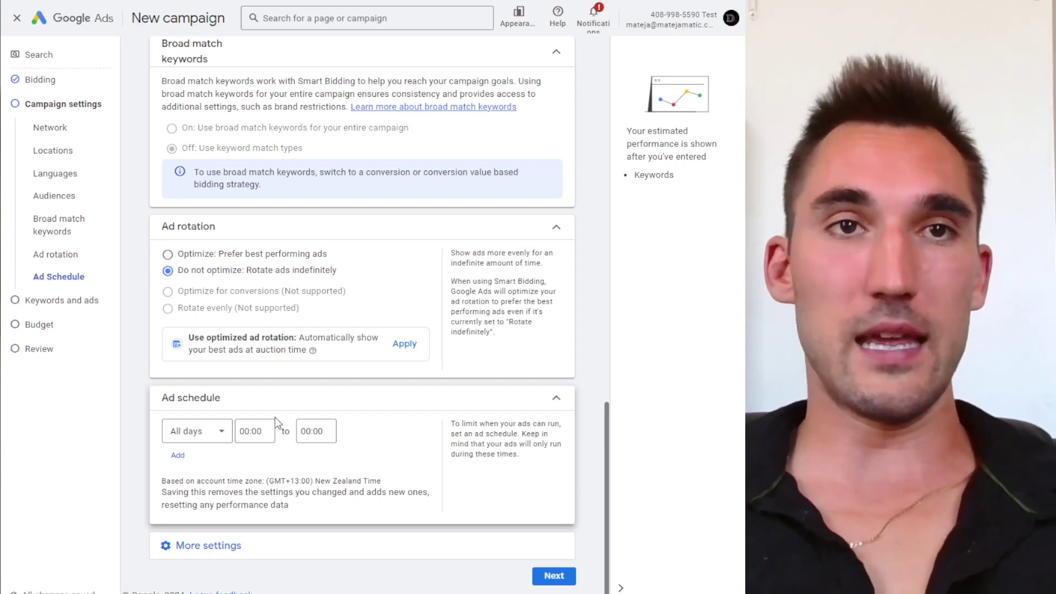
{"action": "left_click", "coordinate": [195, 432]}
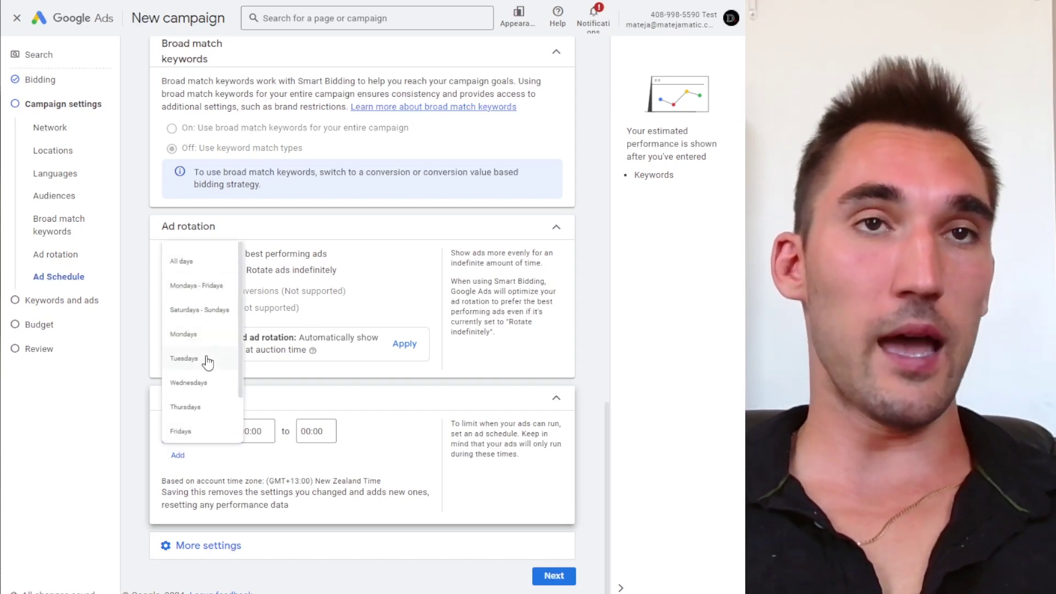
{"action": "left_click", "coordinate": [184, 287]}
{"action": "left_click", "coordinate": [278, 431]}
{"action": "scroll", "coordinate": [282, 385], "scroll_direction": "down", "scroll_amount": 6}
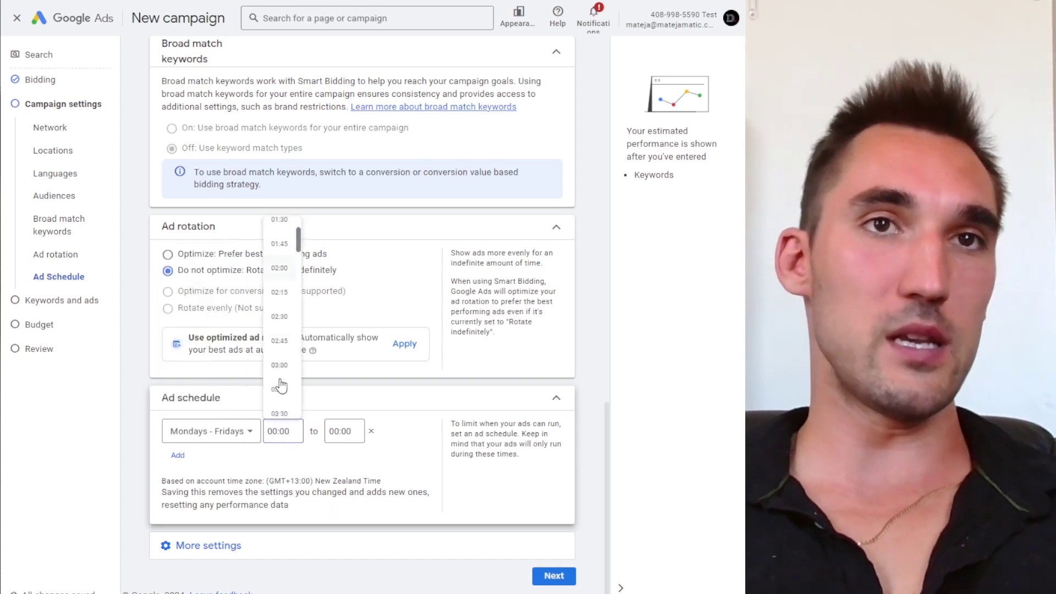
{"action": "scroll", "coordinate": [281, 388], "scroll_direction": "down", "scroll_amount": 5}
{"action": "left_click", "coordinate": [281, 367]}
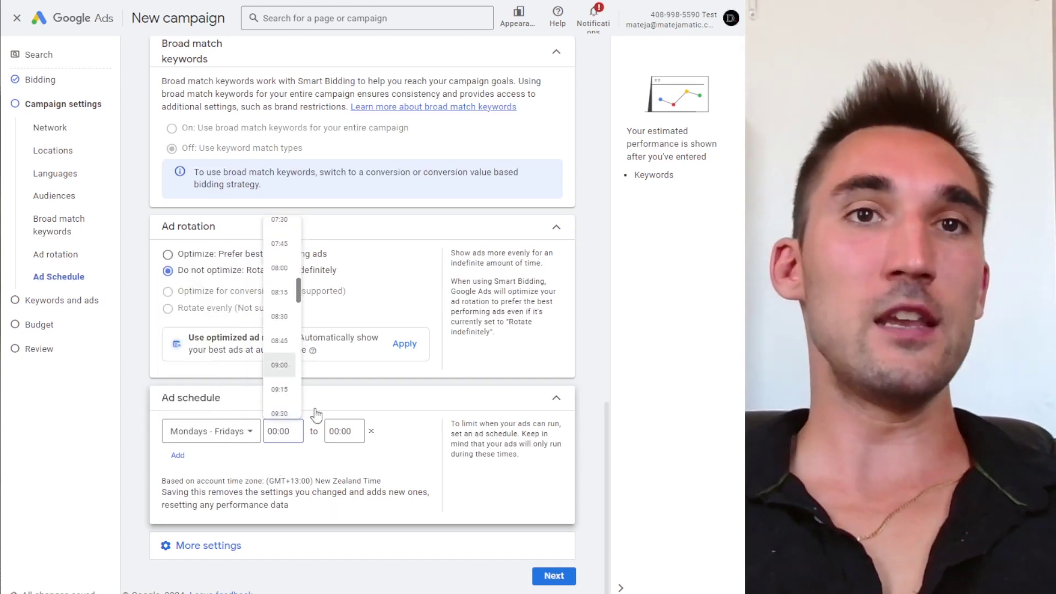
{"action": "left_click", "coordinate": [359, 437]}
{"action": "scroll", "coordinate": [346, 379], "scroll_direction": "down", "scroll_amount": 15}
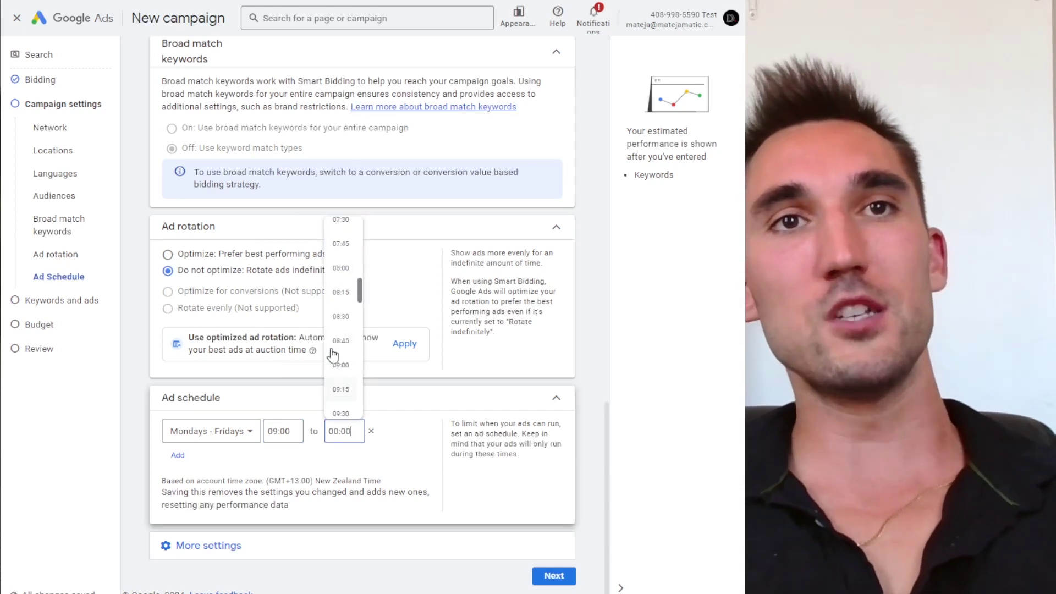
{"action": "scroll", "coordinate": [339, 393], "scroll_direction": "down", "scroll_amount": 4}
{"action": "left_click", "coordinate": [340, 384]}
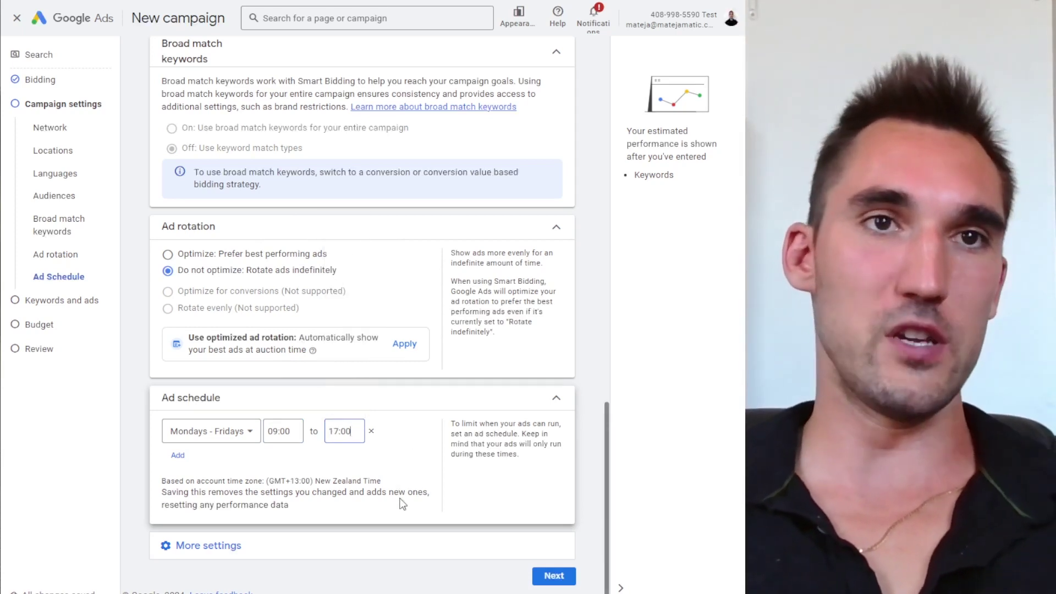
Check the remaining campaign settings, continue to Keywords and ads, and look over the keyword and call ad sections
{"action": "left_click", "coordinate": [211, 545]}
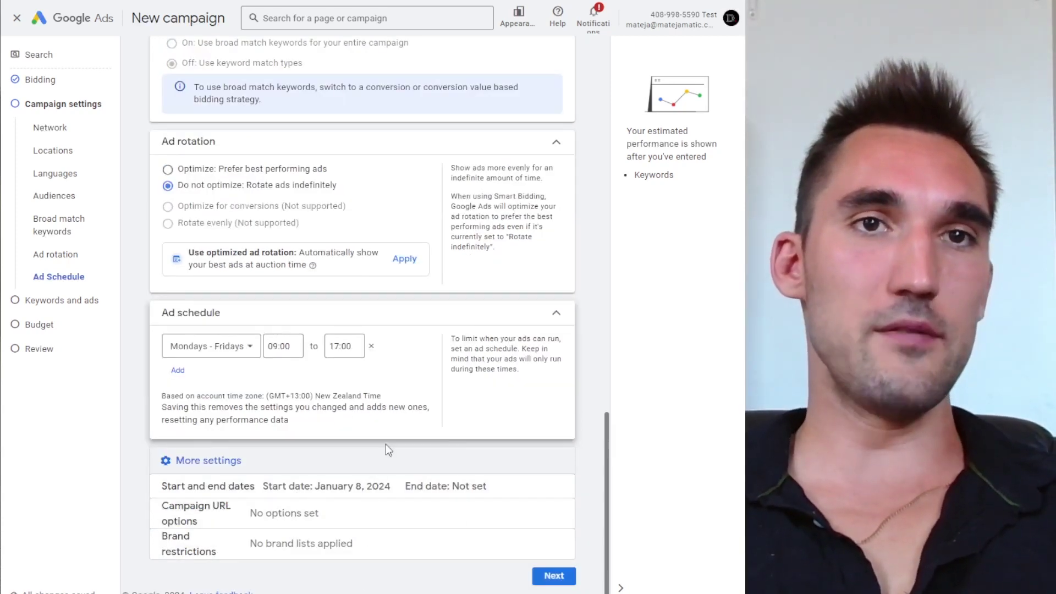
{"action": "left_click", "coordinate": [566, 584]}
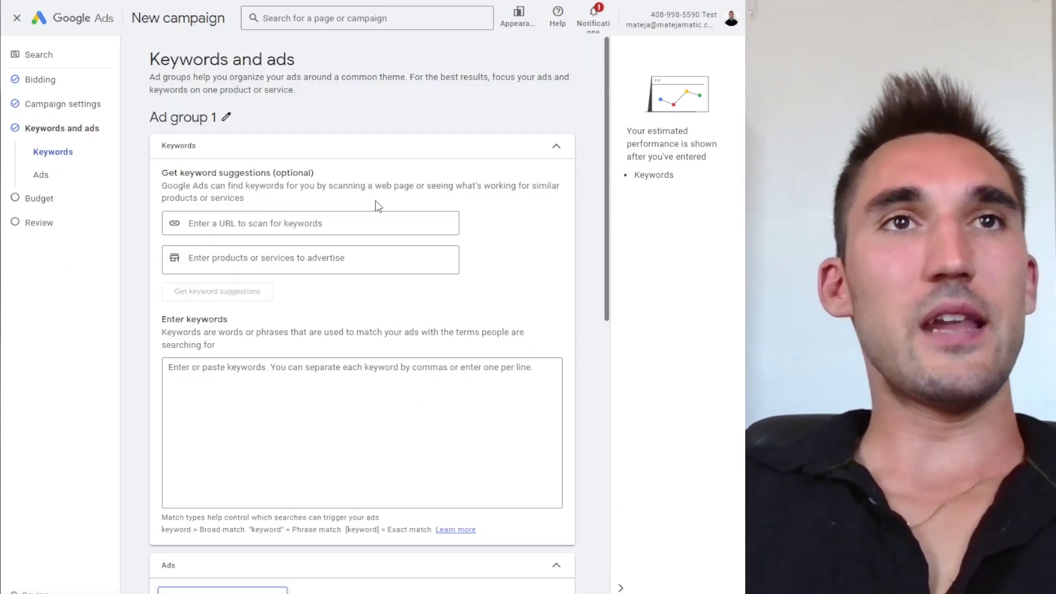
{"action": "scroll", "coordinate": [481, 447], "scroll_direction": "down", "scroll_amount": 3}
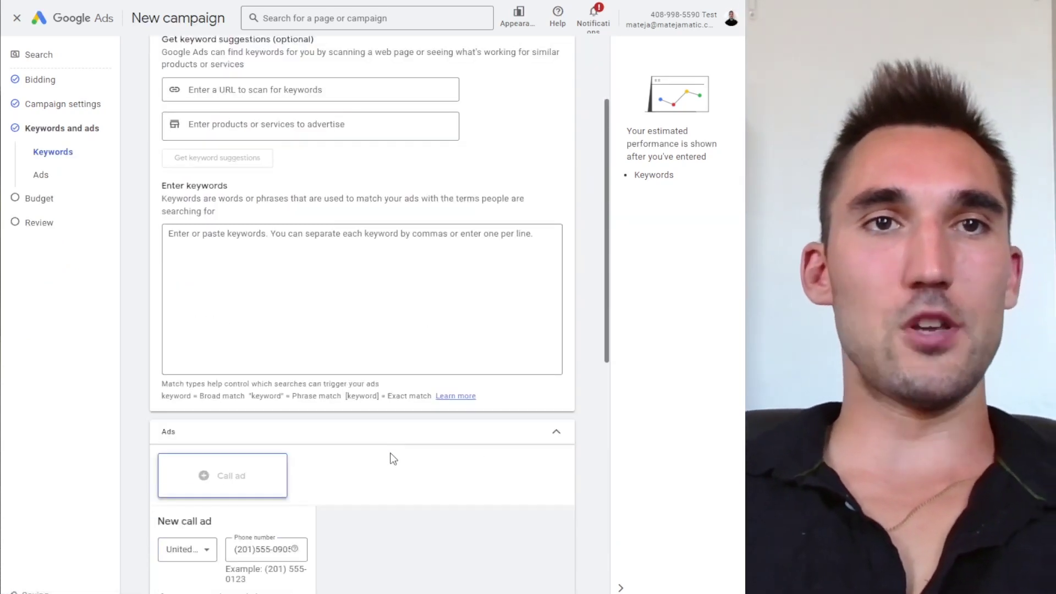
{"action": "scroll", "coordinate": [392, 459], "scroll_direction": "down", "scroll_amount": 5}
{"action": "key", "text": "ctrl+minus"}
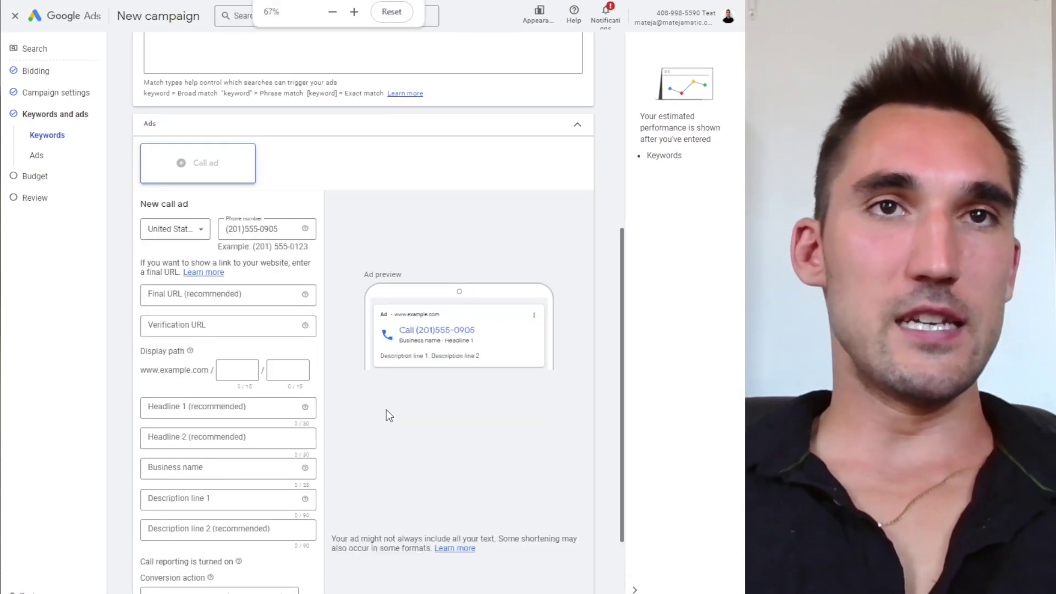
{"action": "scroll", "coordinate": [369, 396], "scroll_direction": "up", "scroll_amount": 8}
{"action": "left_click", "coordinate": [275, 337]}
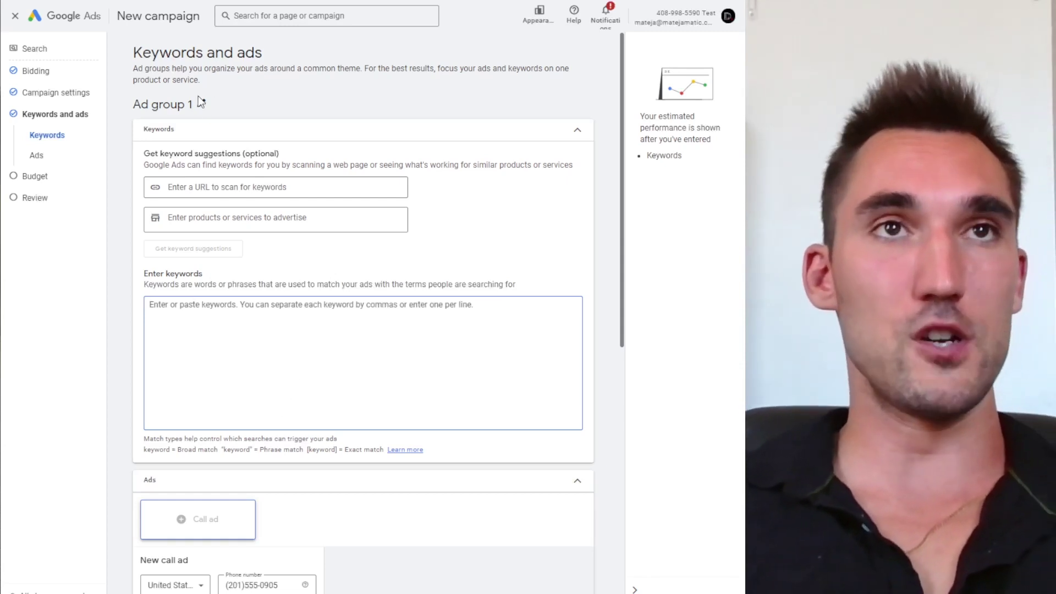
Rename the ad group to "Family Law"
{"action": "left_click", "coordinate": [207, 104]}
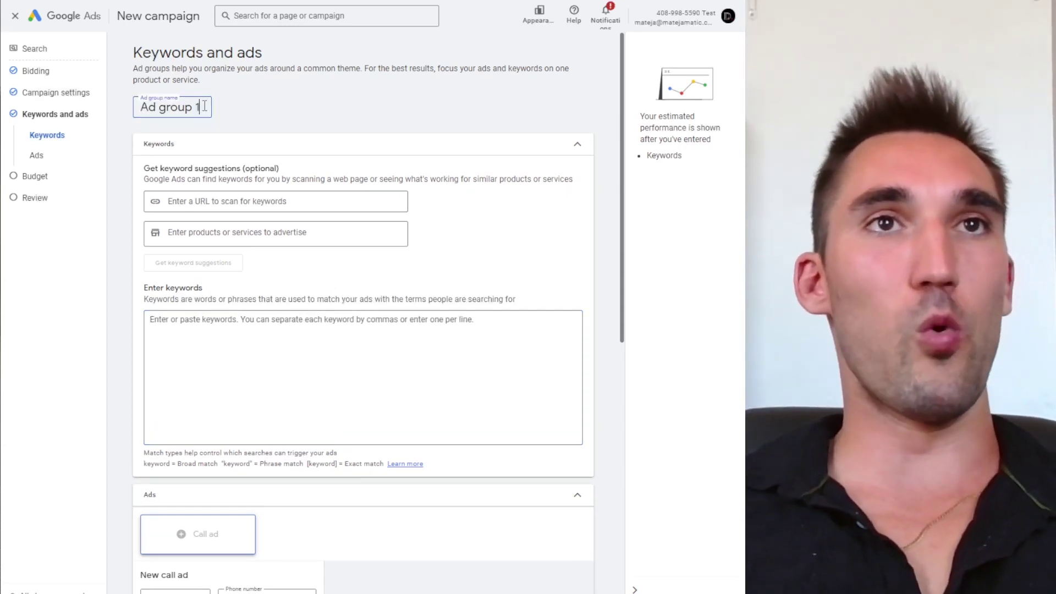
{"action": "triple_click", "coordinate": [204, 105]}
{"action": "key", "text": "BackSpace"}
{"action": "type", "text": "Family Law"}
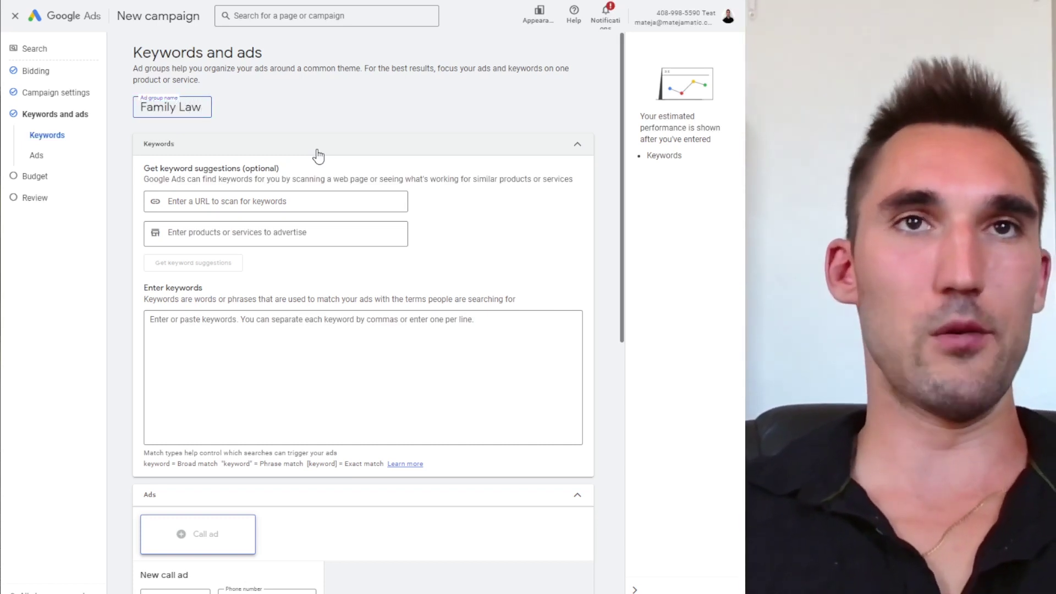
{"action": "left_click", "coordinate": [235, 176]}
Add the phrase match keywords "family law" and "family lawyer" on separate lines to the ad group
{"action": "left_click", "coordinate": [188, 370]}
{"action": "type", "text": "\"family law\""}
{"action": "key", "text": "Return"}
{"action": "type", "text": "\"family lawyer\""}
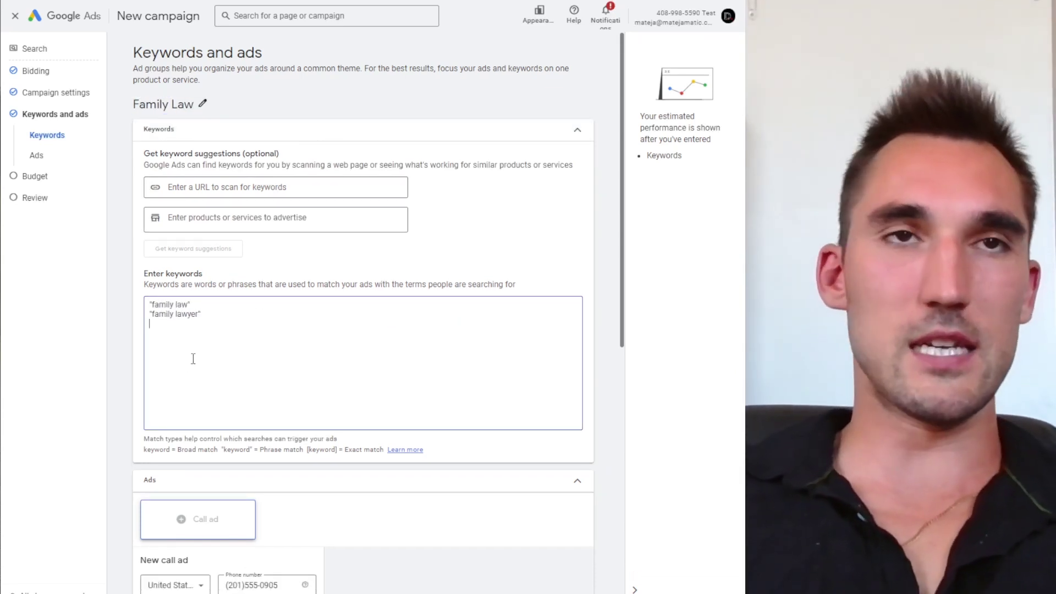
Examine the new call ad form, including its phone number, final URL and verification URL fields
{"action": "scroll", "coordinate": [264, 130], "scroll_direction": "down", "scroll_amount": 6}
{"action": "scroll", "coordinate": [285, 172], "scroll_direction": "up", "scroll_amount": 4}
{"action": "scroll", "coordinate": [191, 154], "scroll_direction": "down", "scroll_amount": 5}
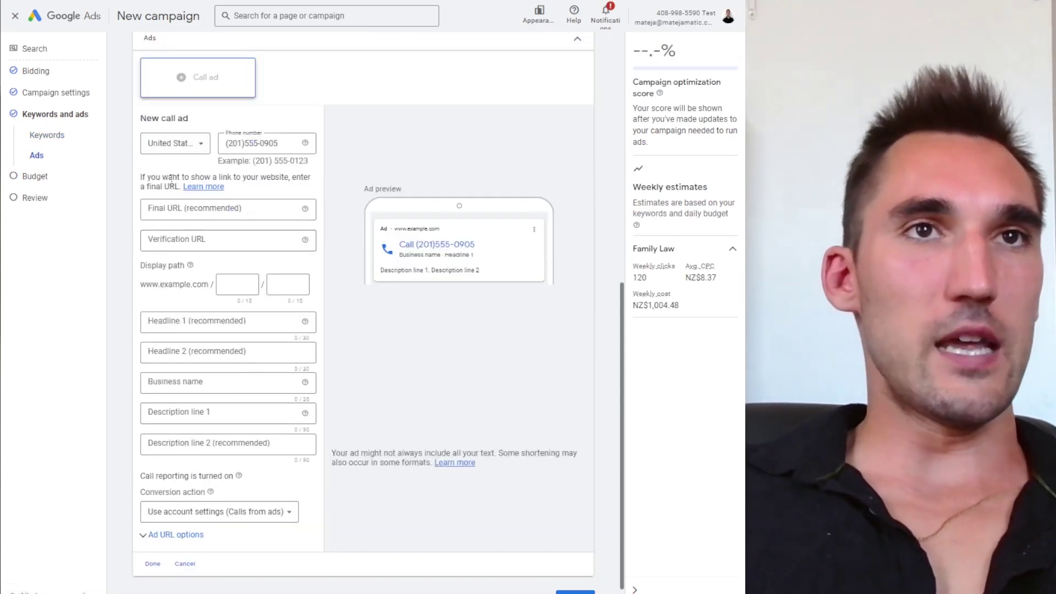
{"action": "left_click", "coordinate": [245, 145]}
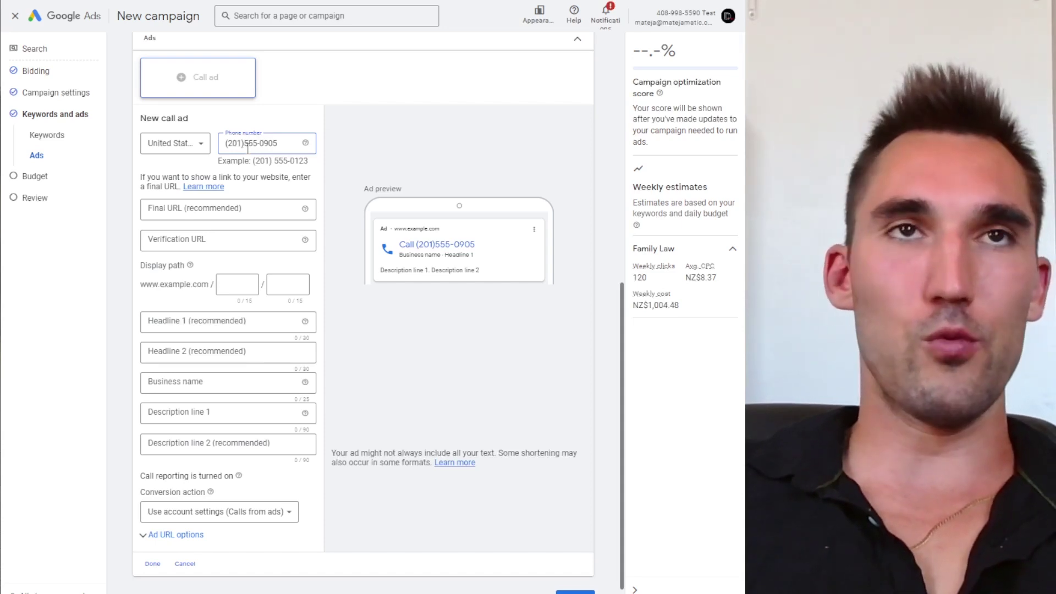
{"action": "type", "text": "559"}
{"action": "key", "text": "BackSpace"}
{"action": "key", "text": "BackSpace"}
{"action": "key", "text": "BackSpace"}
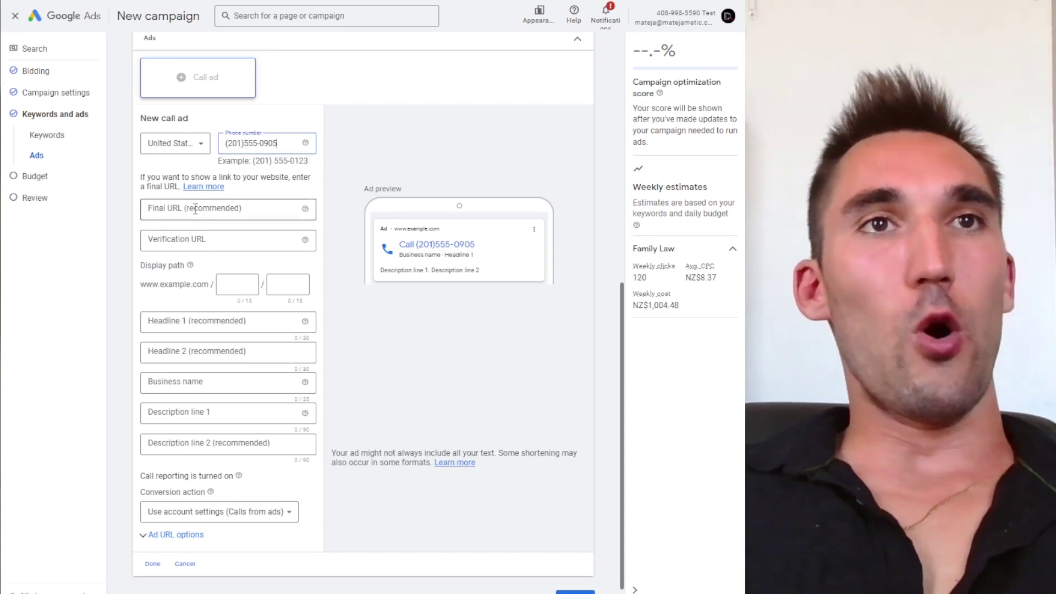
{"action": "left_click", "coordinate": [196, 241]}
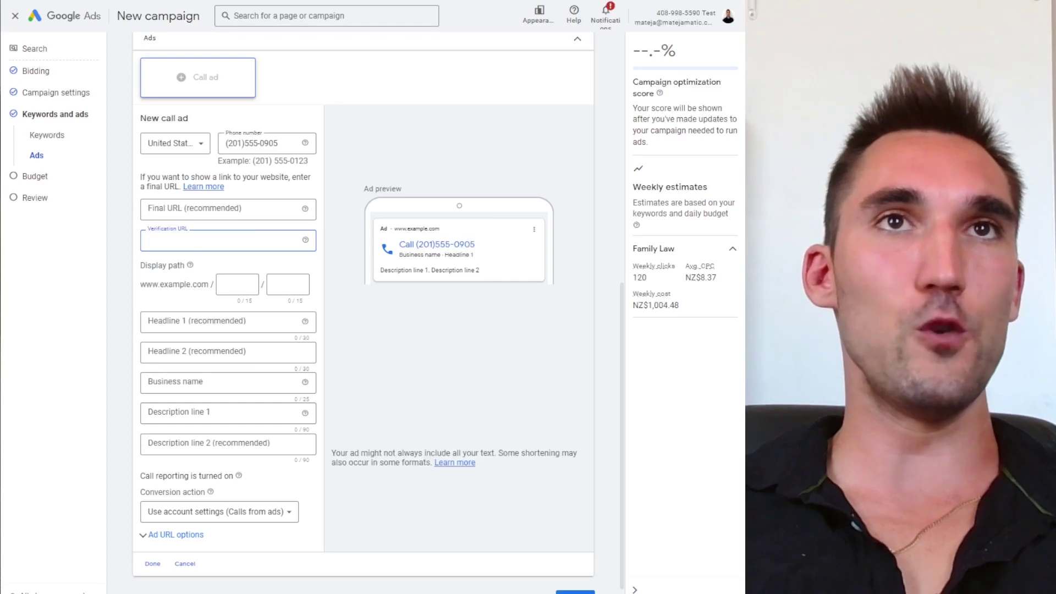
{"action": "left_click", "coordinate": [242, 209]}
{"action": "type", "text": "https://www.dominatemarketing.io/"}
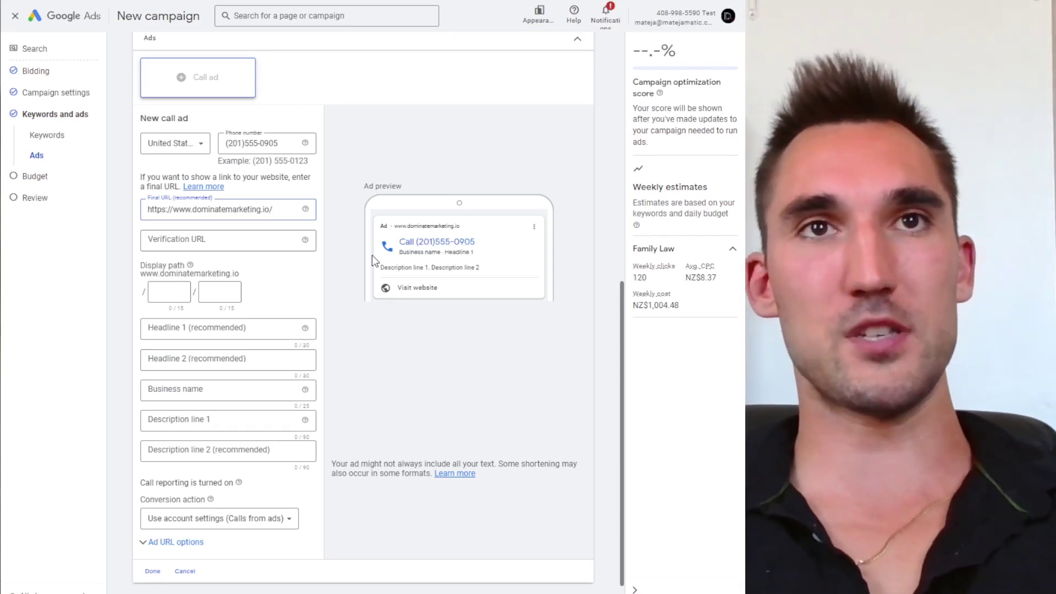
{"action": "left_click_drag", "start_coordinate": [277, 209], "coordinate": [147, 209]}
{"action": "key", "text": "ctrl+c"}
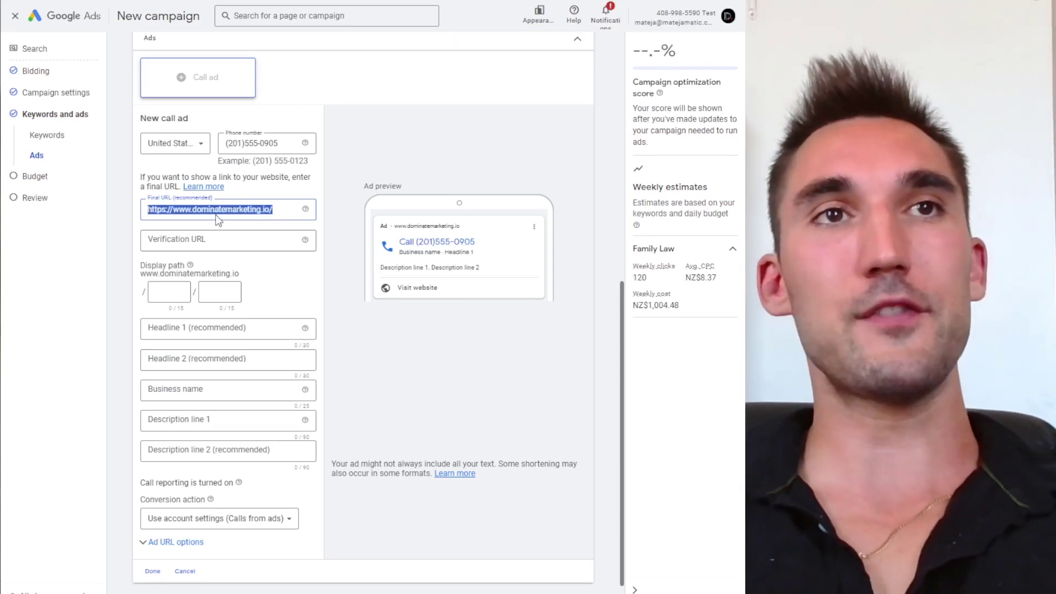
{"action": "key", "text": "BackSpace"}
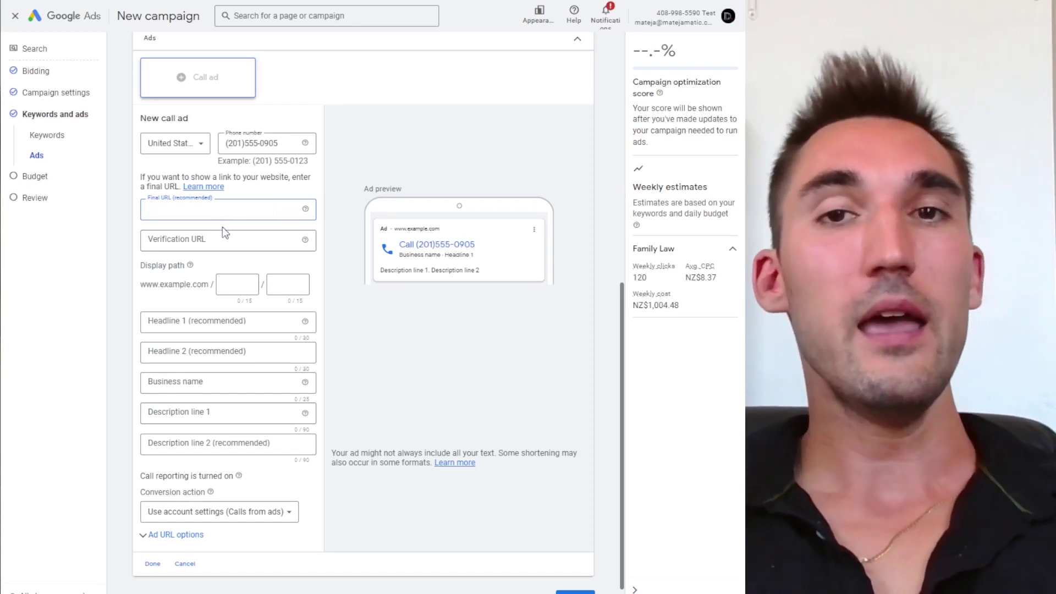
{"action": "left_click", "coordinate": [222, 233]}
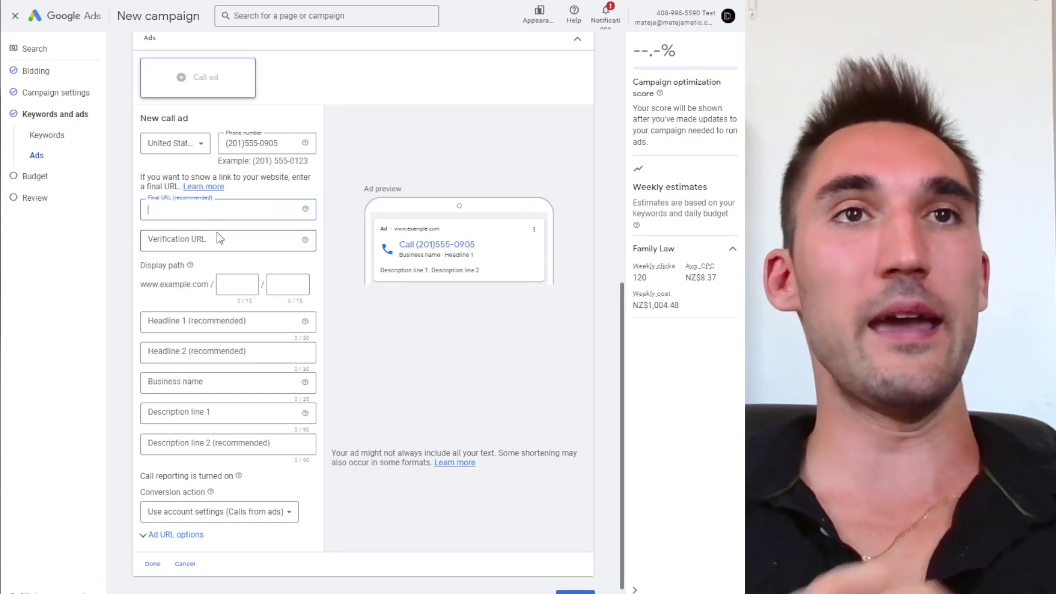
{"action": "key", "text": "ctrl+v"}
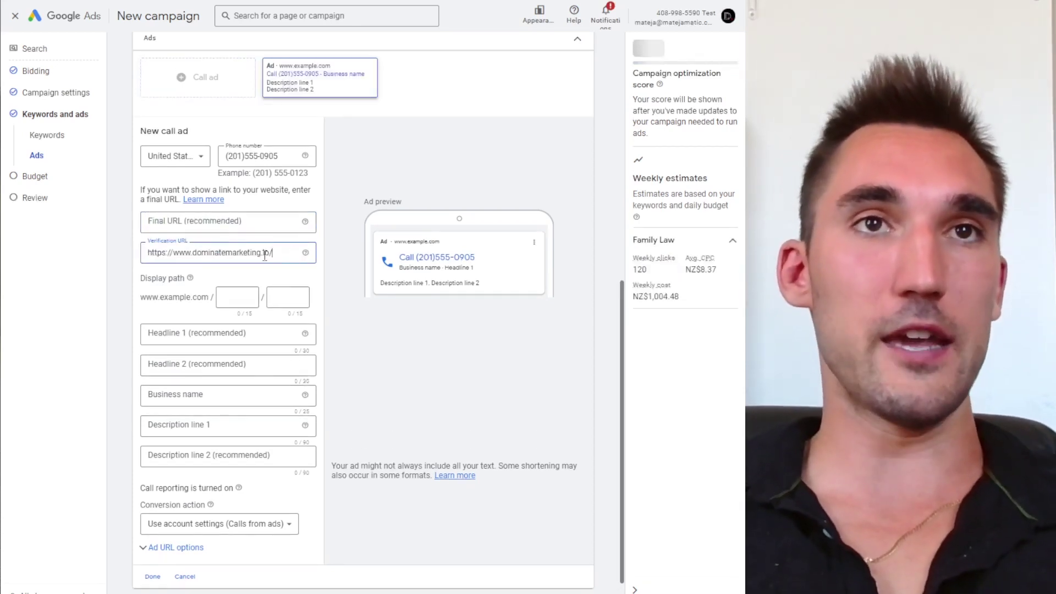
{"action": "triple_click", "coordinate": [292, 253]}
{"action": "left_click", "coordinate": [267, 256]}
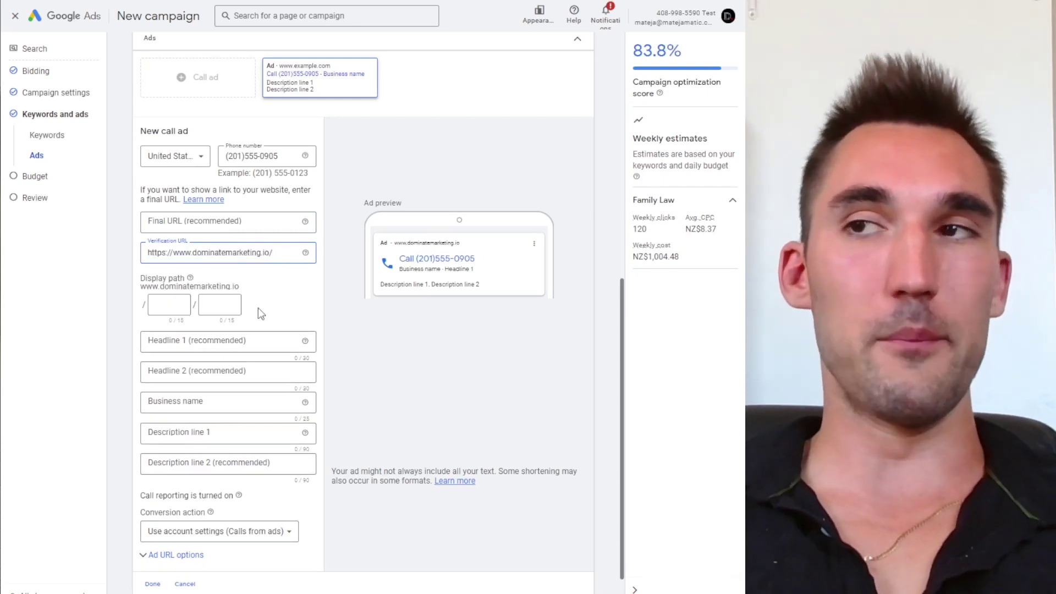
Set the first part of the call ad's display path to "family law"
{"action": "left_click", "coordinate": [169, 305]}
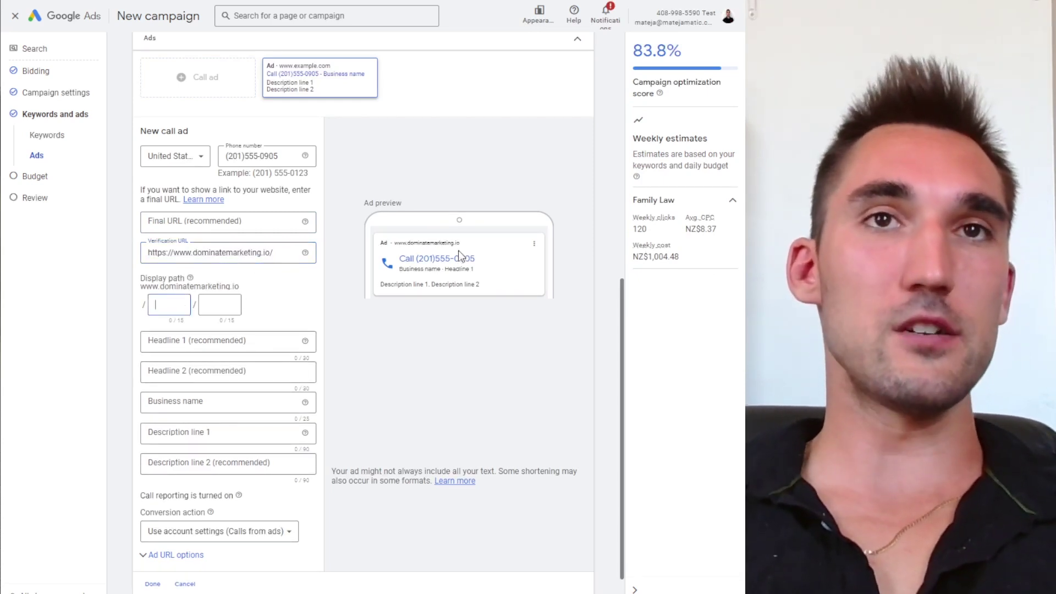
{"action": "type", "text": "family law"}
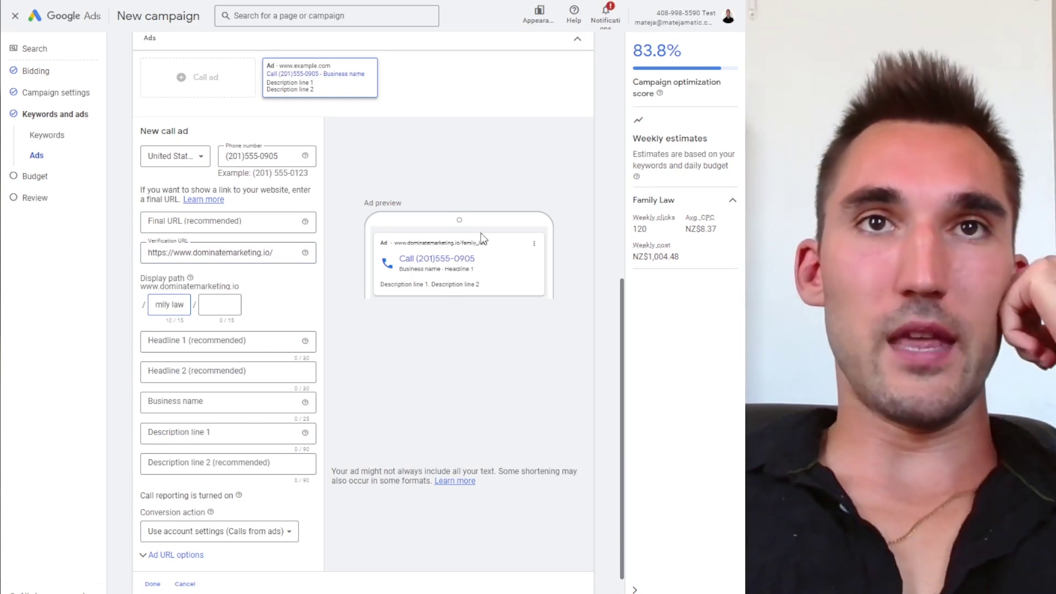
Set the call ad's first headline to "Best Family Law Firm Auckland", keeping it within the character limit
{"action": "scroll", "coordinate": [372, 372], "scroll_direction": "down", "scroll_amount": 1}
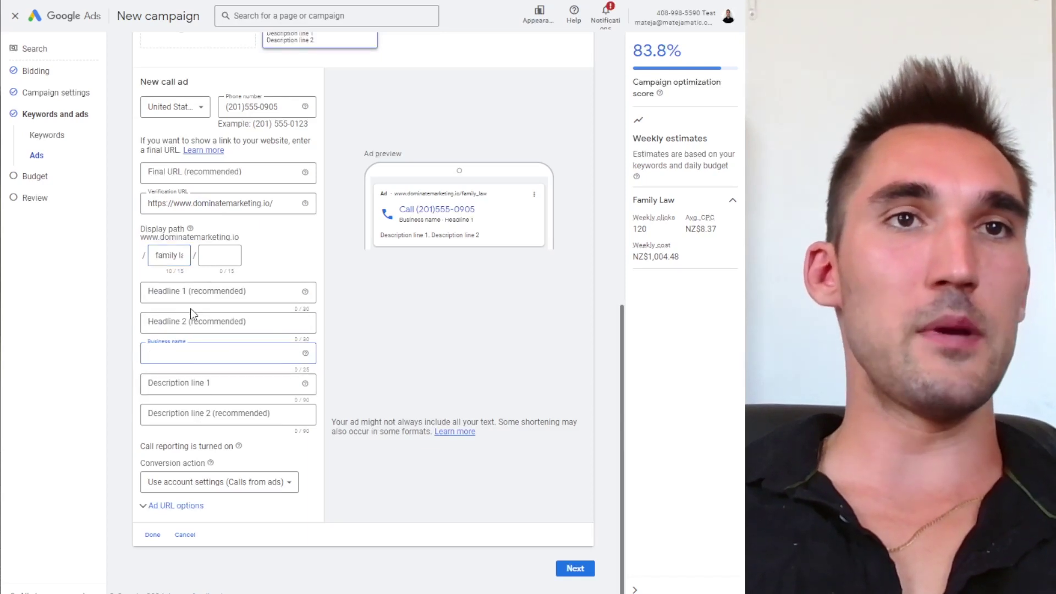
{"action": "left_click", "coordinate": [195, 296]}
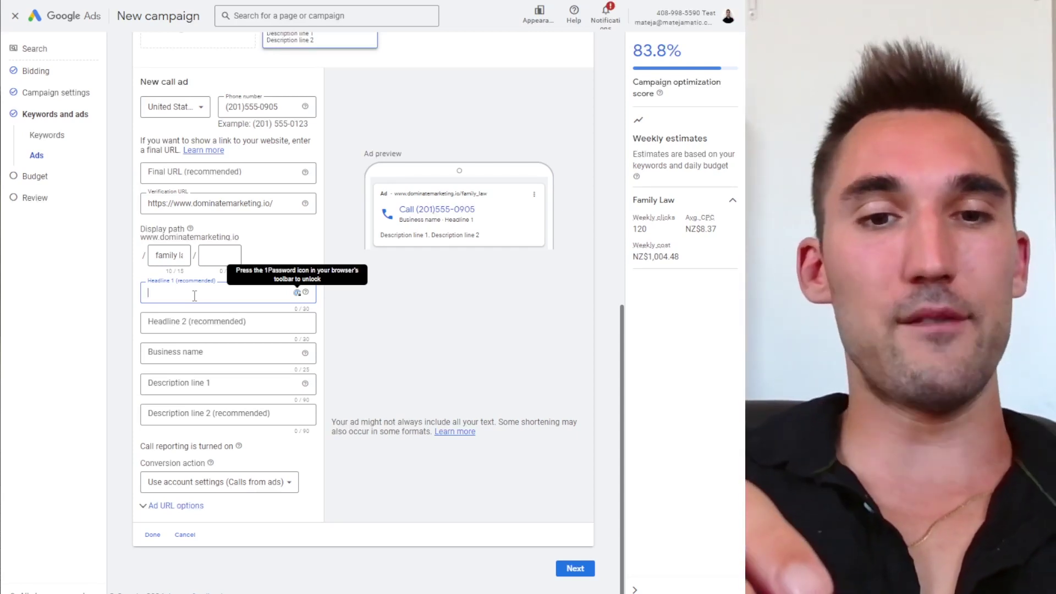
{"action": "type", "text": "Be"}
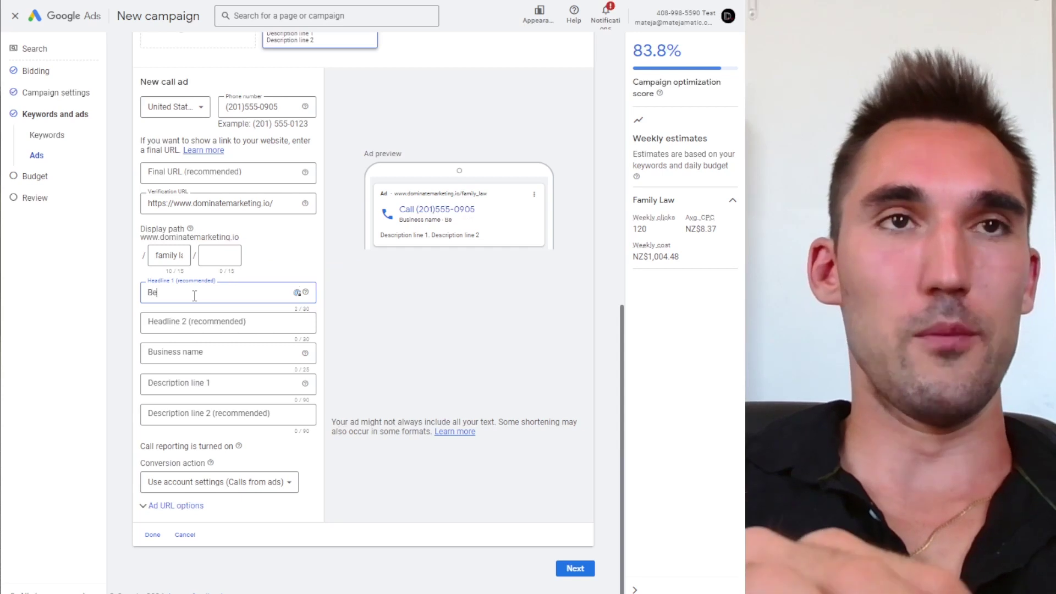
{"action": "type", "text": "st Law FrinmIn Auckl"}
{"action": "left_click", "coordinate": [164, 290]}
{"action": "type", "text": "Family Law Firm In Auckland"}
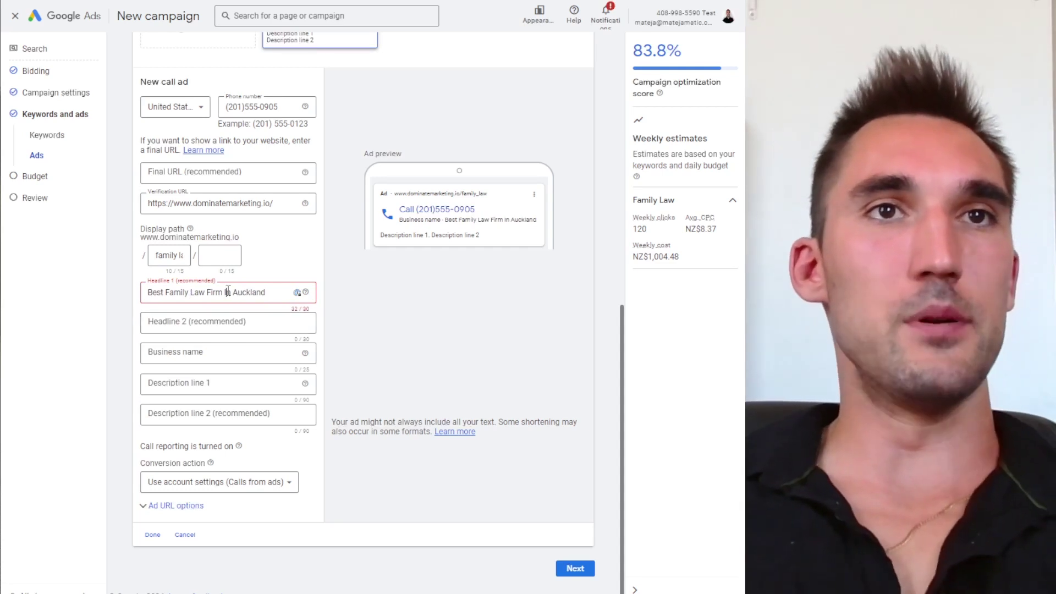
{"action": "double_click", "coordinate": [228, 292]}
{"action": "key", "text": "BackSpace"}
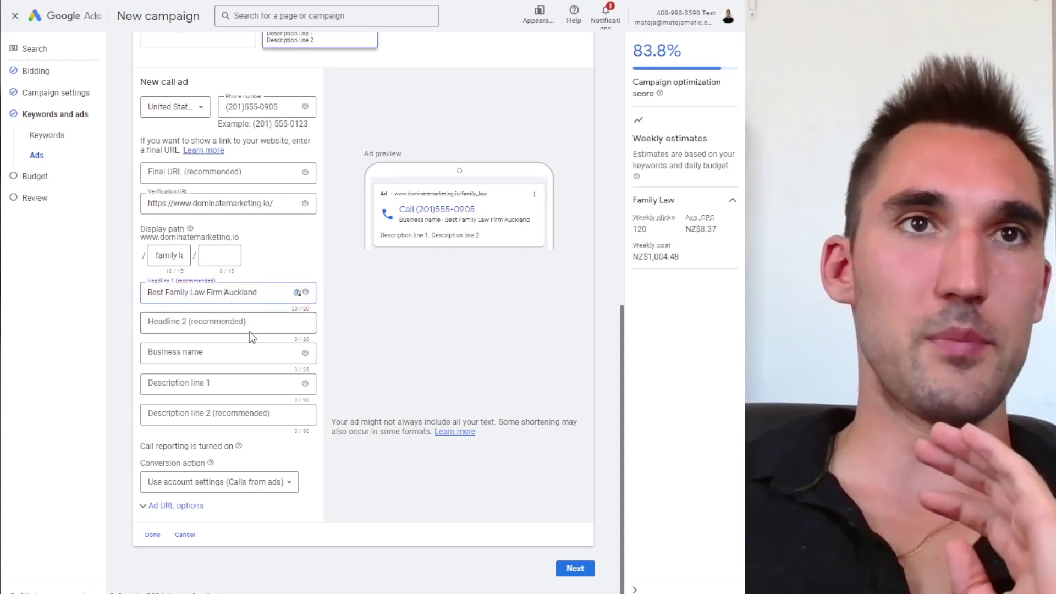
Set the second headline to "Call Us Now - Free Consult" and the business name to "Auckland Family Lawyers"
{"action": "left_click", "coordinate": [223, 327]}
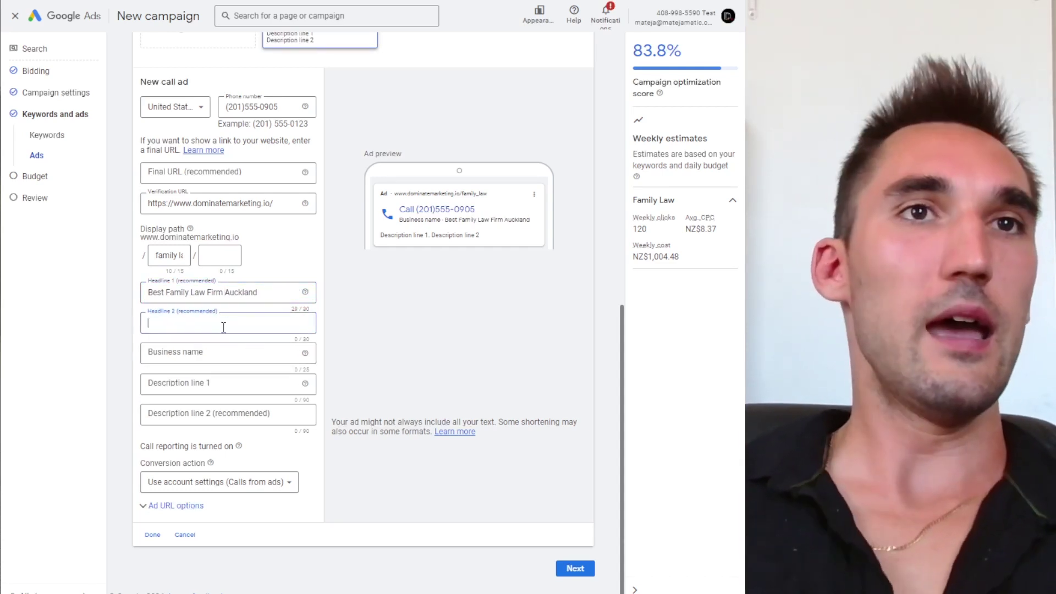
{"action": "type", "text": "We Do"}
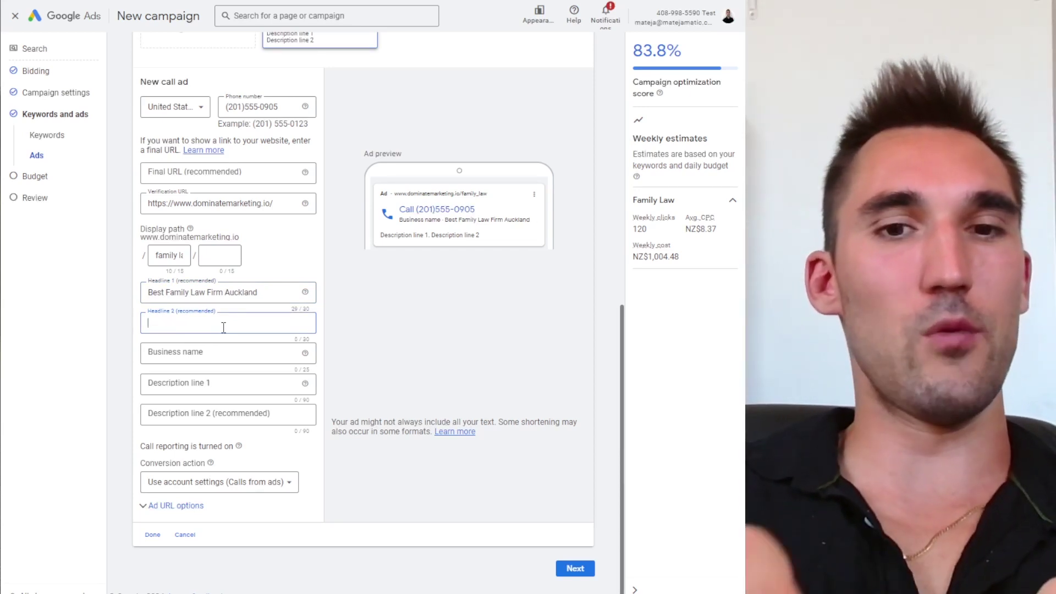
{"action": "type", "text": "Call Us Now - Free Consult"}
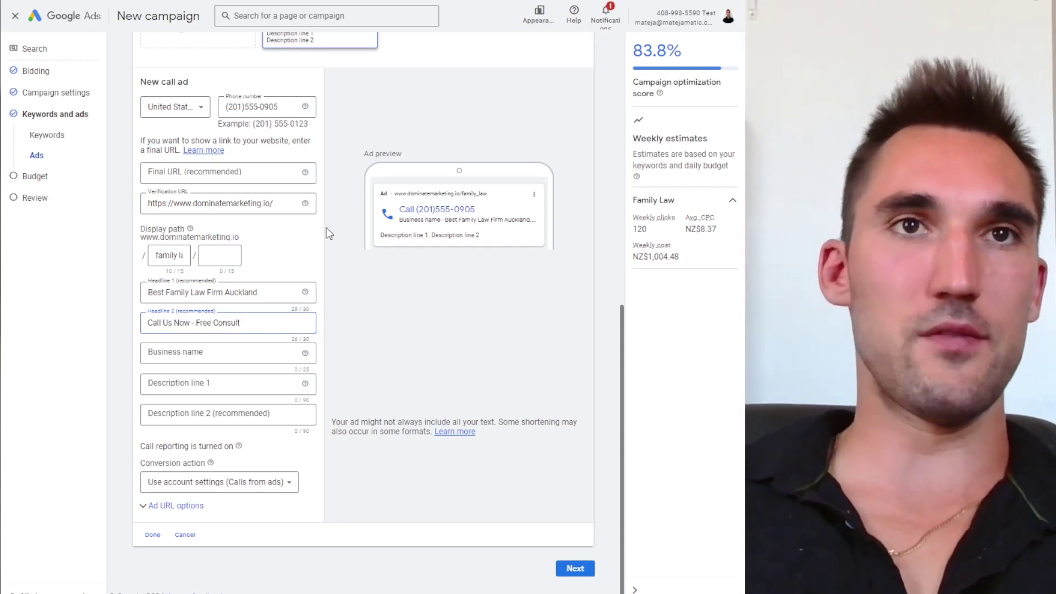
{"action": "left_click", "coordinate": [193, 355]}
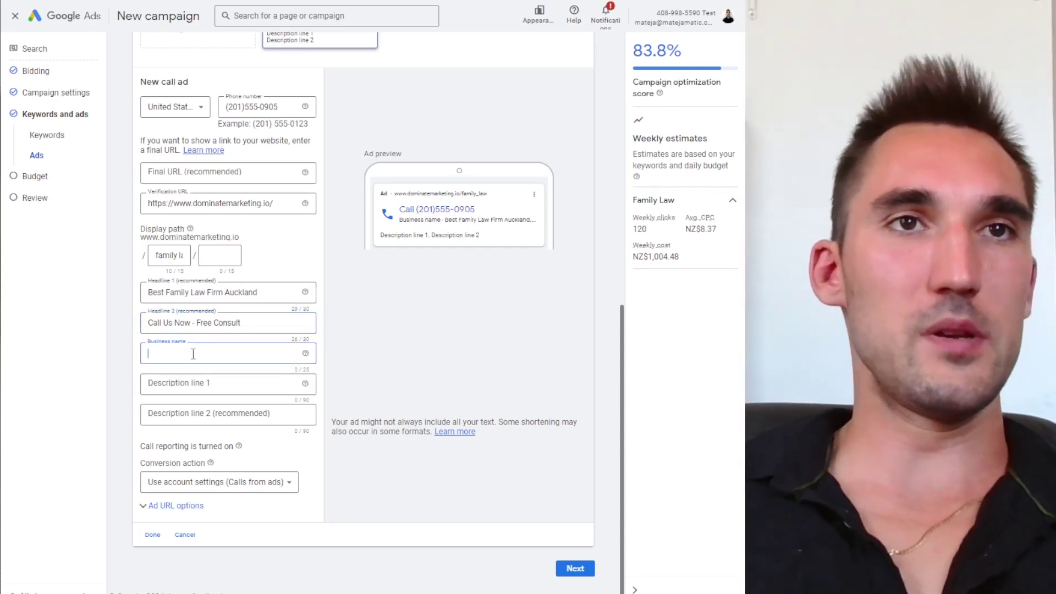
{"action": "type", "text": "Auc"}
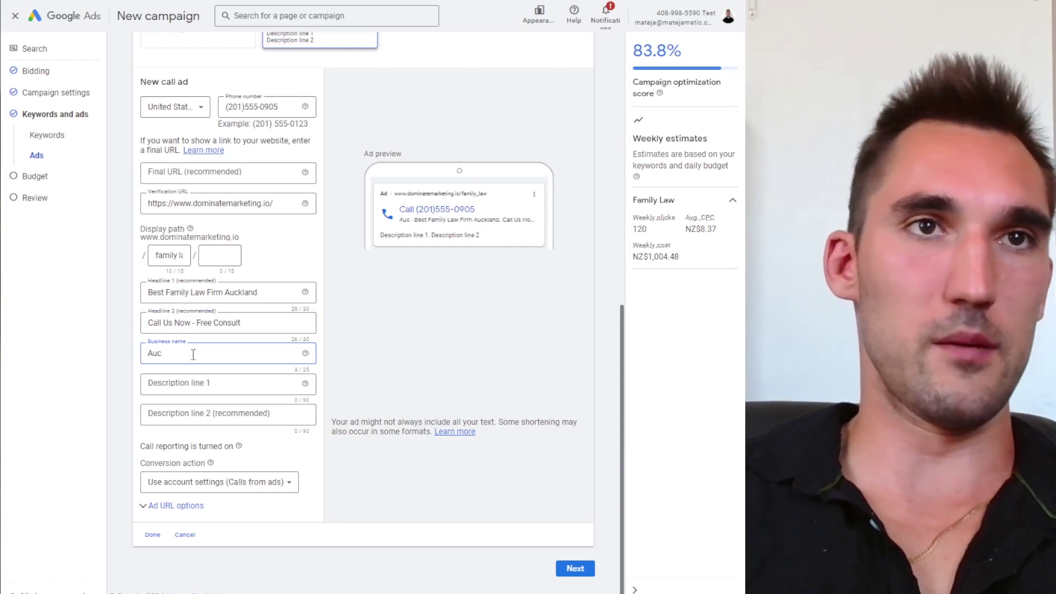
{"action": "type", "text": "kland Family Lawyers"}
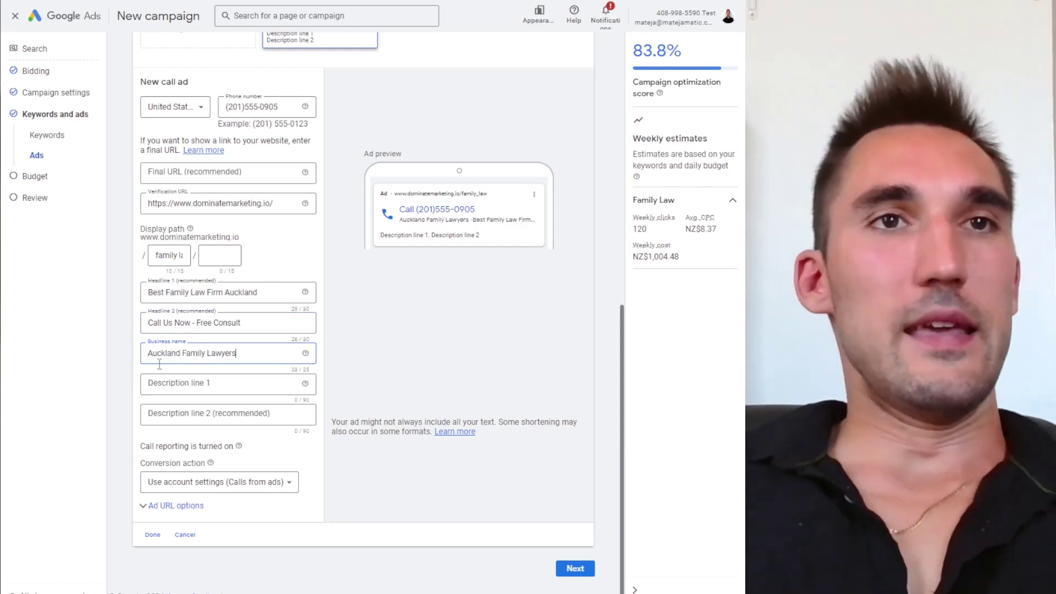
Set the call ad's first description to "We Handle All Types Of Family Law Cases. Divorce, Separations And More"
{"action": "left_click", "coordinate": [203, 386]}
{"action": "type", "text": "We Ha"}
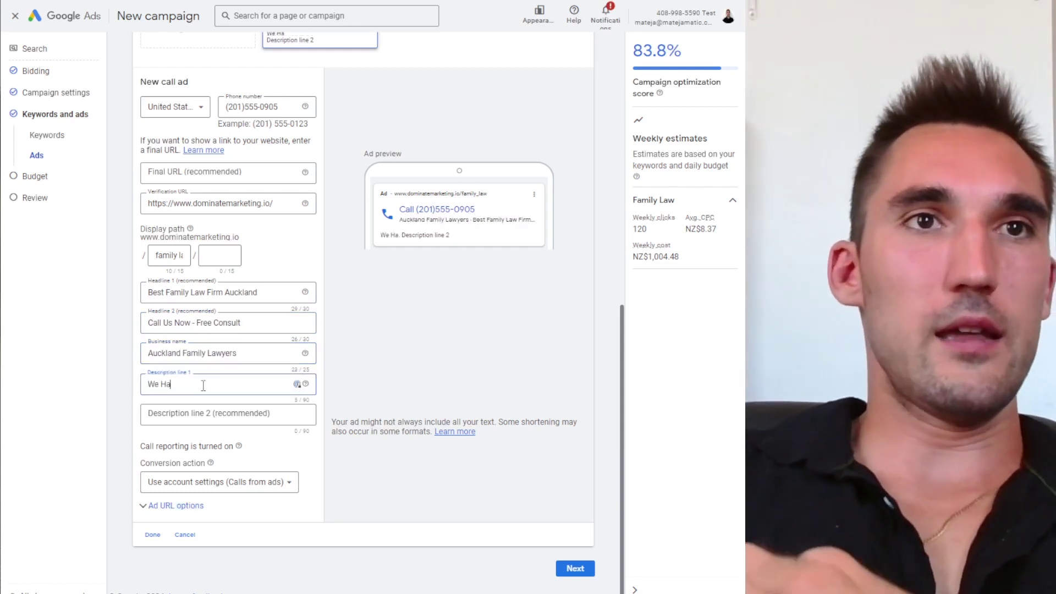
{"action": "type", "text": "ndle All Types Of Family Law Cases. Divorce, Separations And More"}
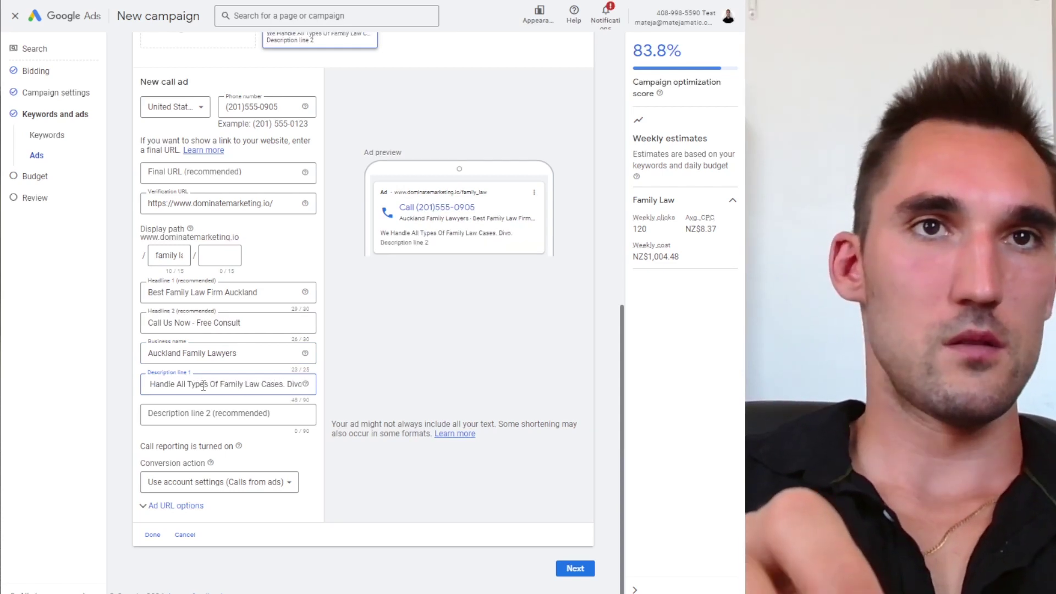
Set the call ad's second description to "Call Us Now to Speak to Our Expert Family Lawyers."
{"action": "left_click", "coordinate": [257, 413]}
{"action": "type", "text": "Call Us Now to"}
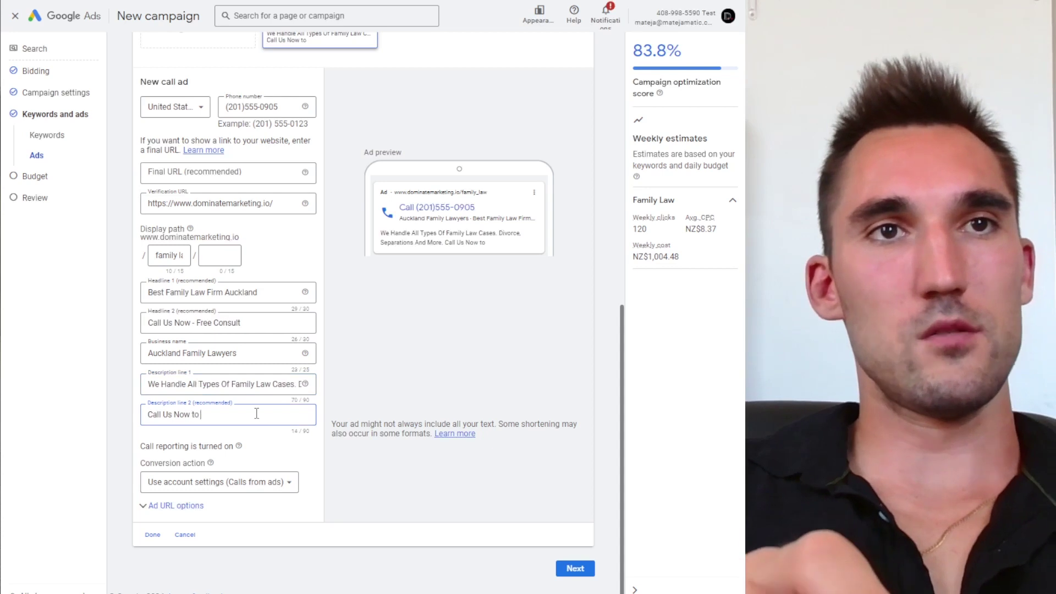
{"action": "type", "text": " Speak to Our Expert Family Lawyers."}
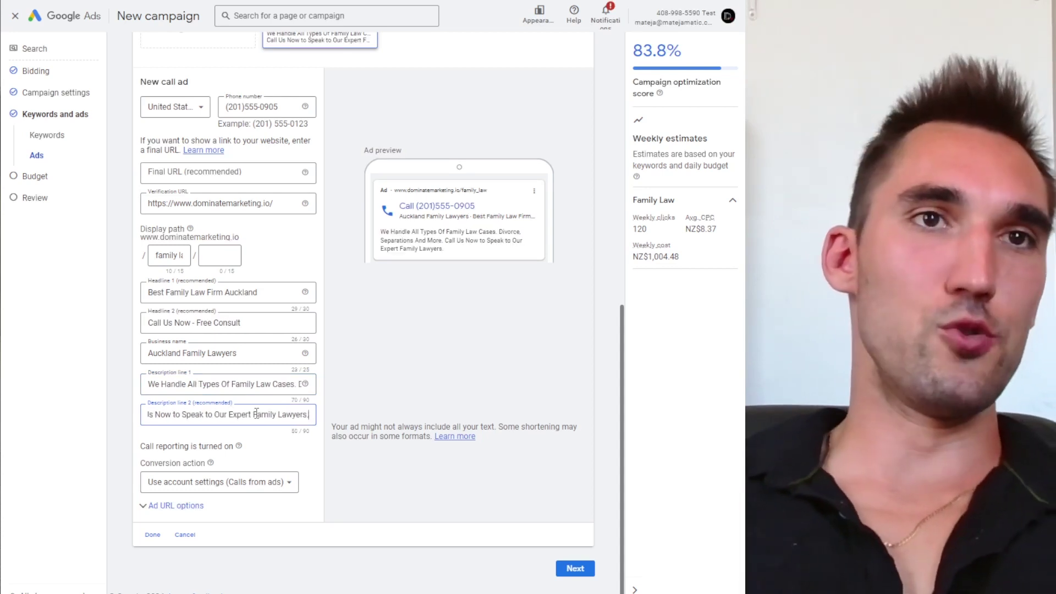
{"action": "left_click", "coordinate": [323, 490]}
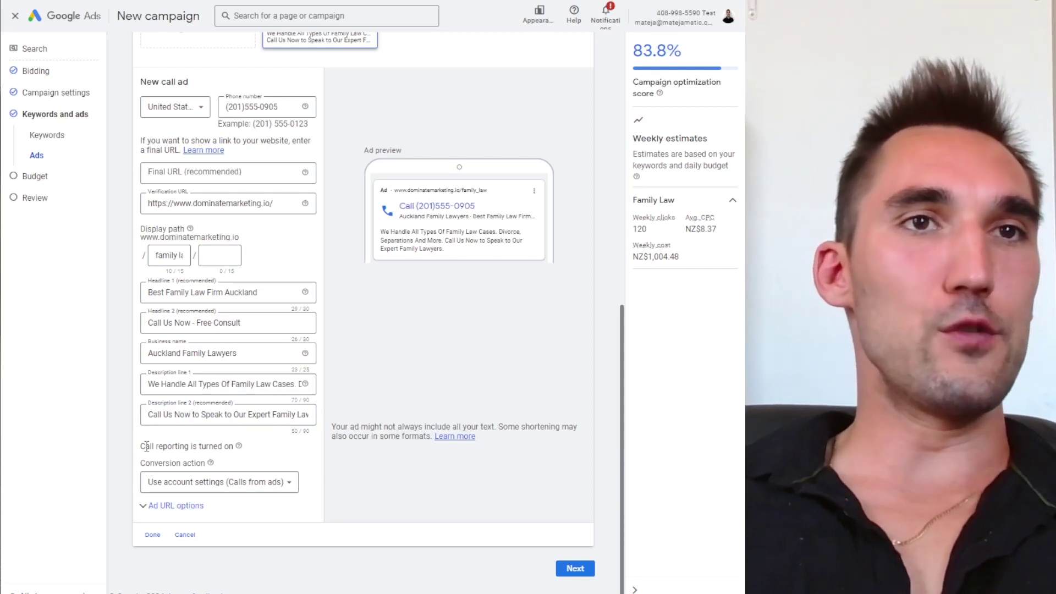
Check the call reporting explanation, set the conversion action to "Phone Call from Call Only Ad" and finish the call ad
{"action": "left_click_drag", "start_coordinate": [155, 447], "coordinate": [242, 449]}
{"action": "left_click", "coordinate": [249, 447]}
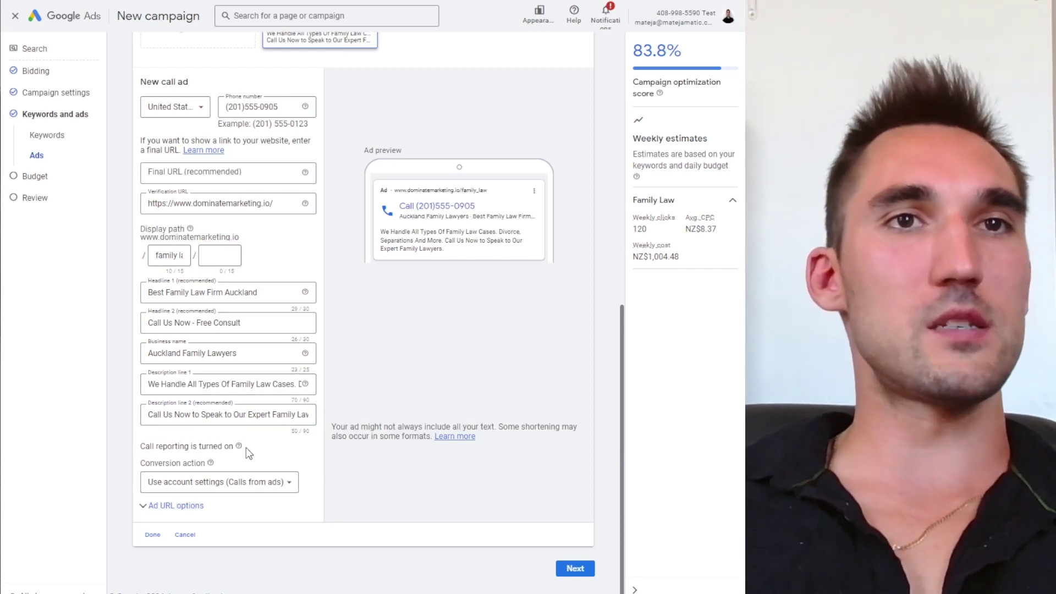
{"action": "mouse_move", "coordinate": [239, 449]}
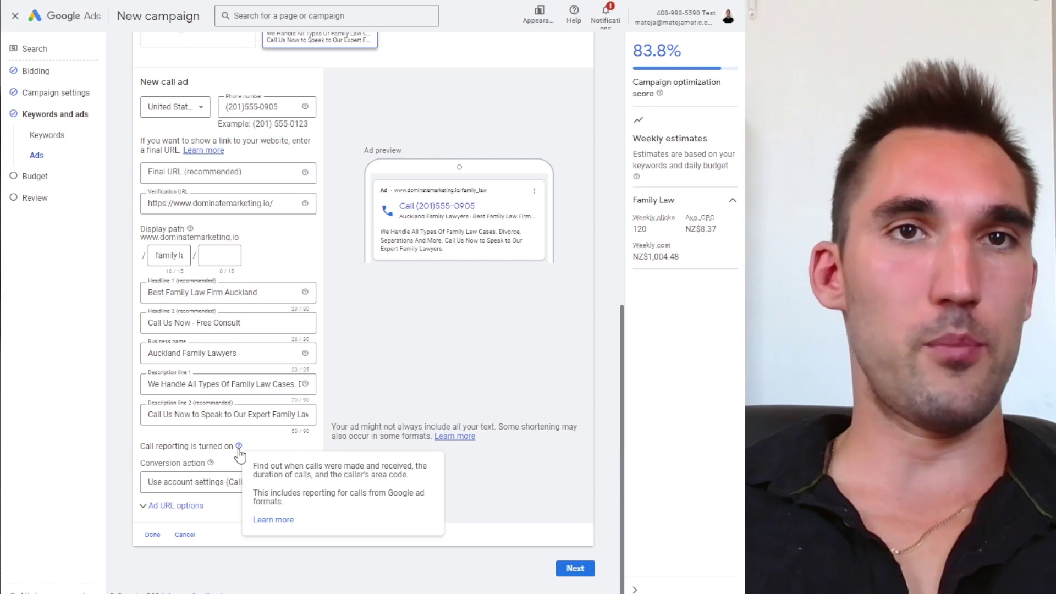
{"action": "left_click", "coordinate": [193, 504]}
{"action": "scroll", "coordinate": [201, 502], "scroll_direction": "down", "scroll_amount": 2}
{"action": "left_click", "coordinate": [190, 352]}
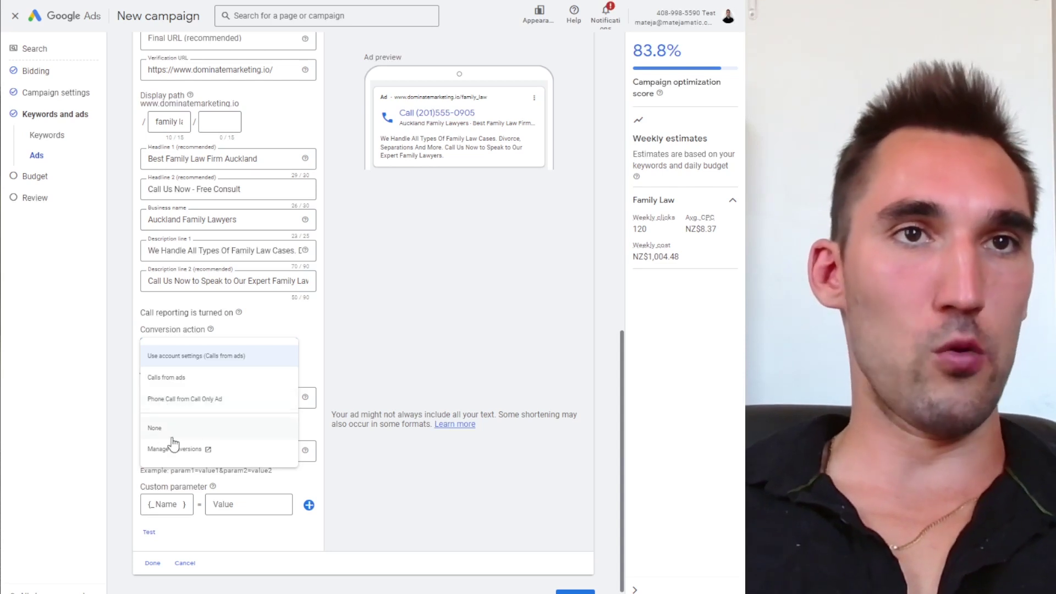
{"action": "left_click", "coordinate": [190, 402]}
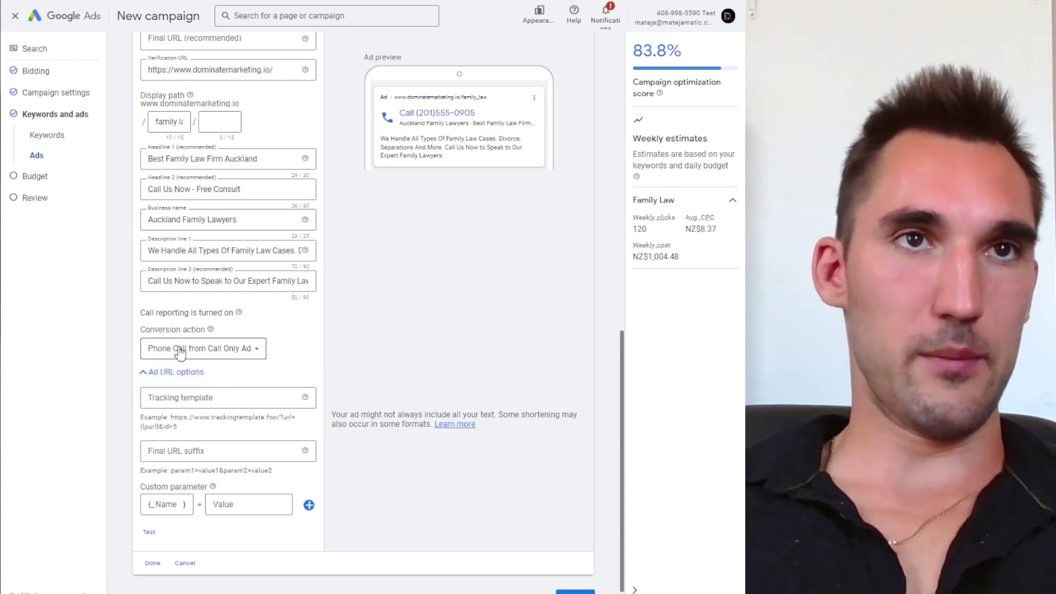
{"action": "scroll", "coordinate": [317, 359], "scroll_direction": "down", "scroll_amount": 1}
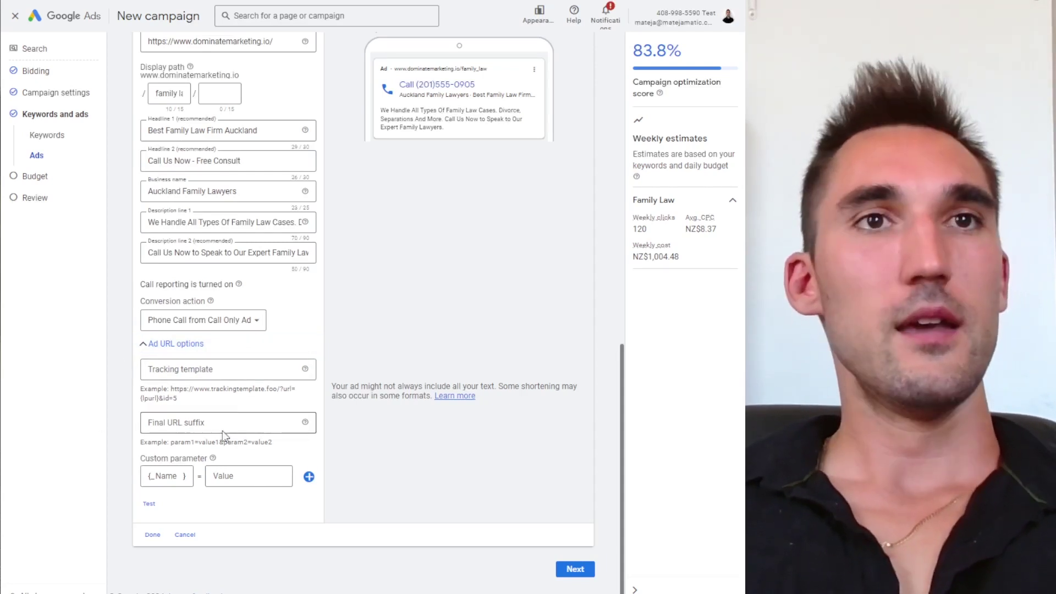
{"action": "left_click", "coordinate": [172, 343]}
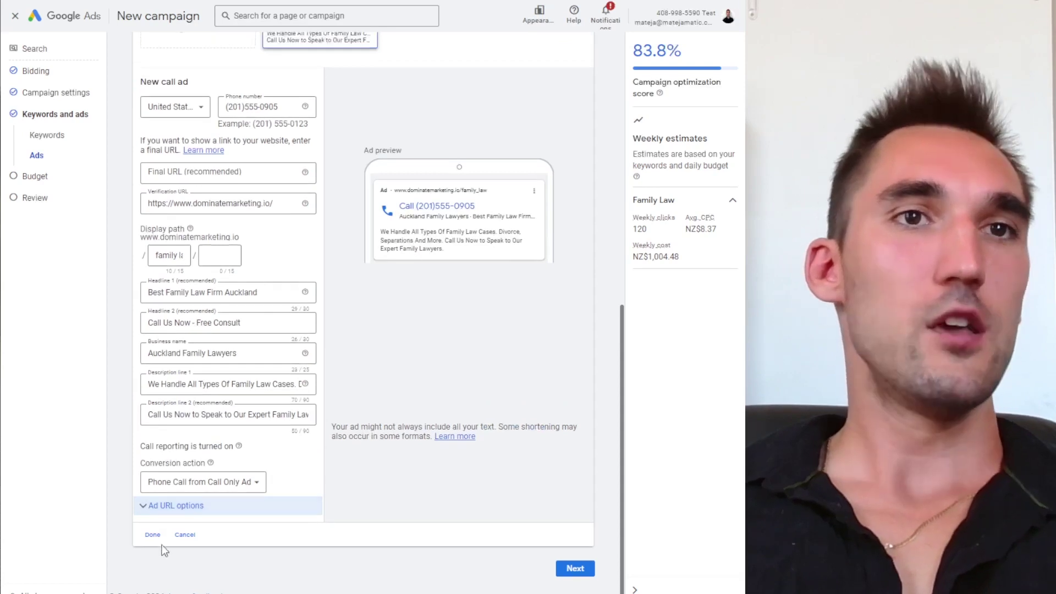
{"action": "left_click", "coordinate": [152, 534]}
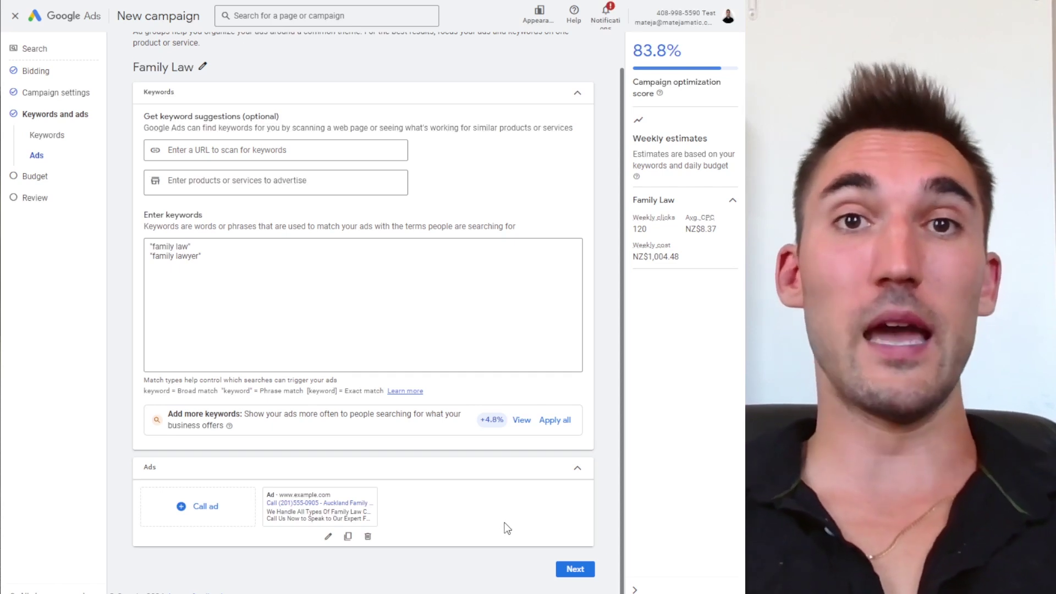
Continue to the budget stage and set a custom average daily budget of NZ$1.00 for the campaign
{"action": "scroll", "coordinate": [264, 308], "scroll_direction": "up", "scroll_amount": 1}
{"action": "scroll", "coordinate": [363, 308], "scroll_direction": "down", "scroll_amount": 1}
{"action": "left_click", "coordinate": [573, 569]}
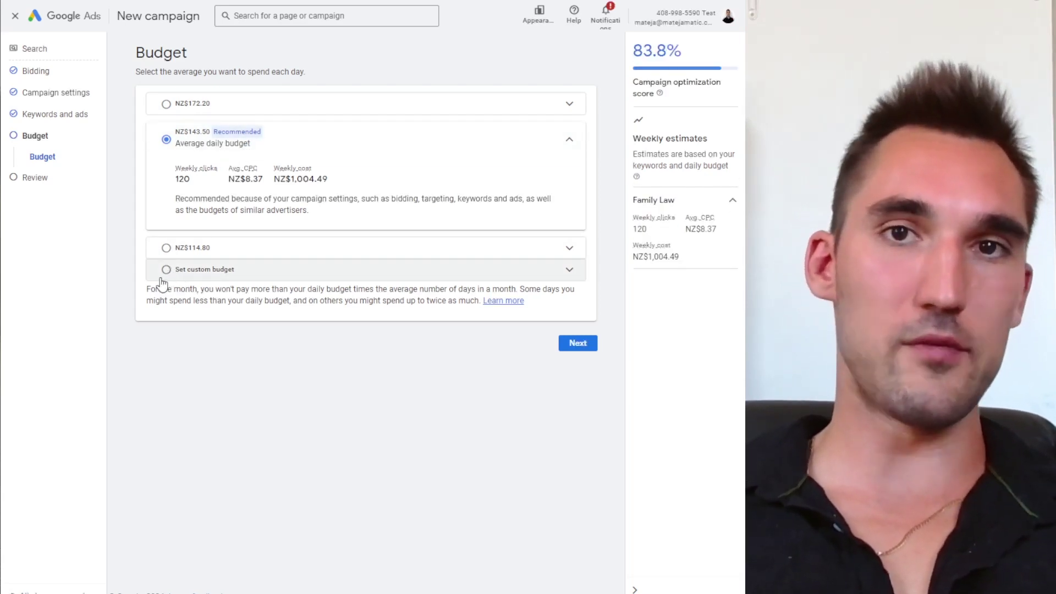
{"action": "left_click", "coordinate": [162, 275]}
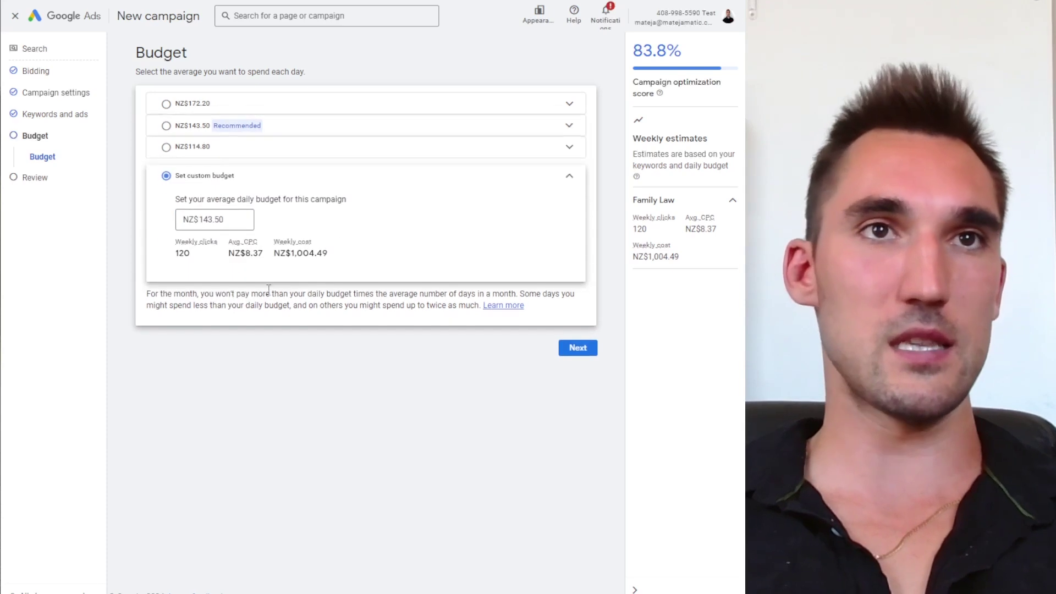
{"action": "double_click", "coordinate": [210, 220]}
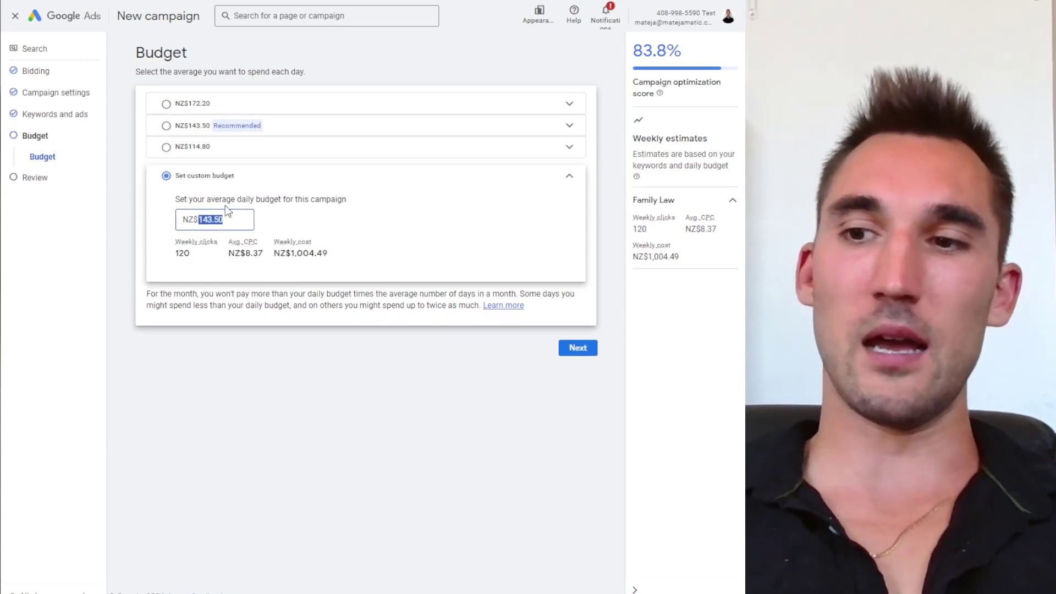
{"action": "type", "text": "1"}
{"action": "left_click", "coordinate": [523, 213]}
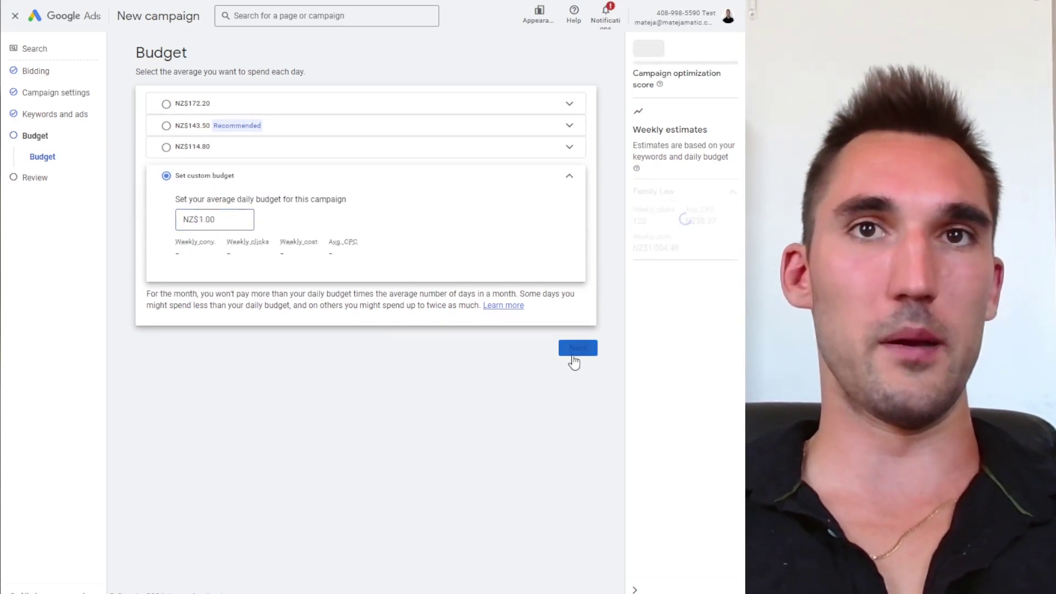
Continue to the campaign review, check its summary and publish the campaign
{"action": "left_click", "coordinate": [591, 390]}
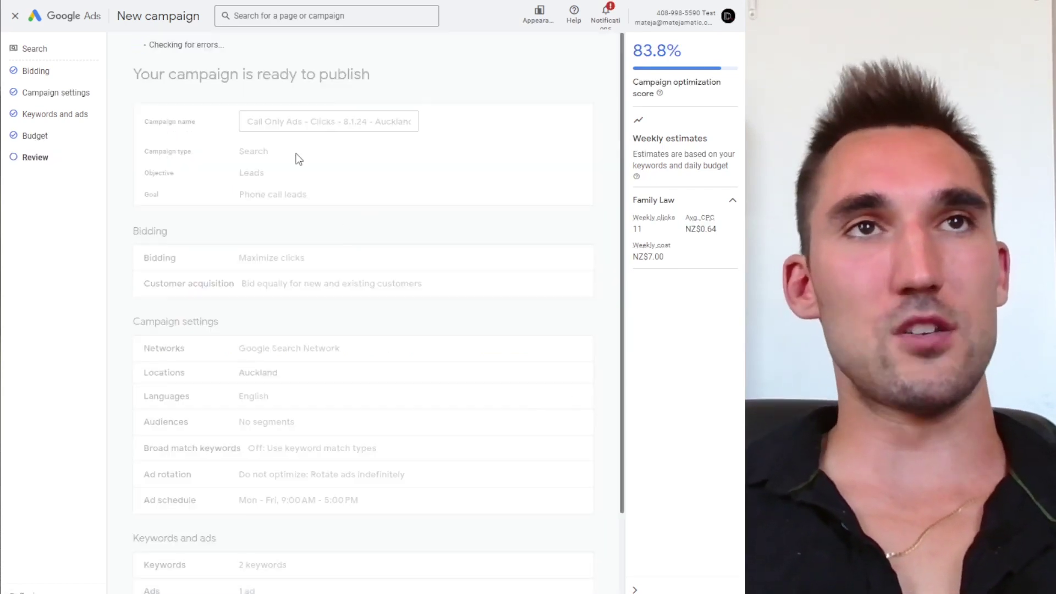
{"action": "scroll", "coordinate": [452, 352], "scroll_direction": "down", "scroll_amount": 3}
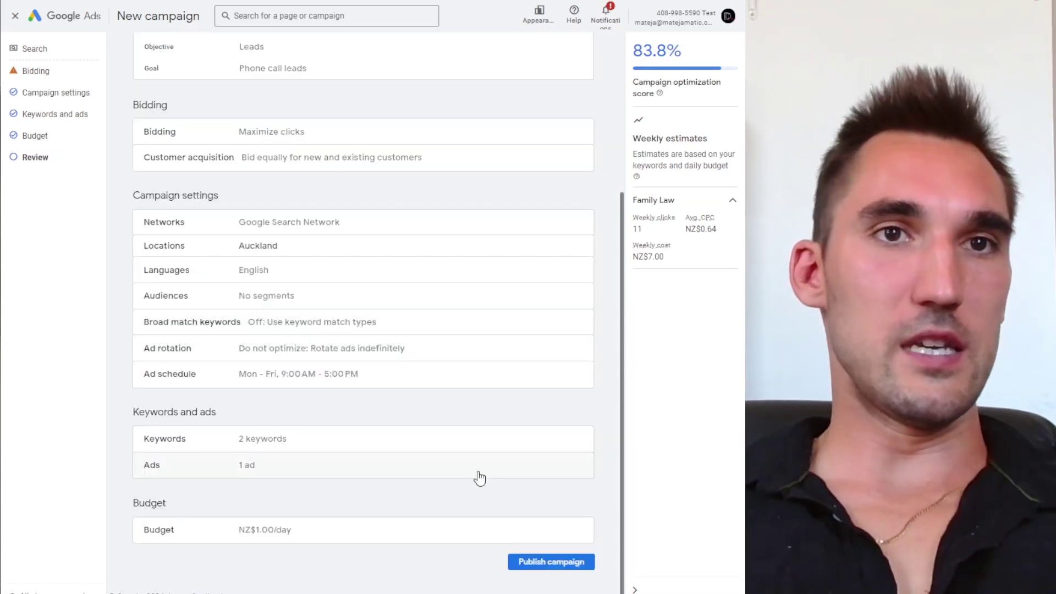
{"action": "left_click", "coordinate": [554, 63]}
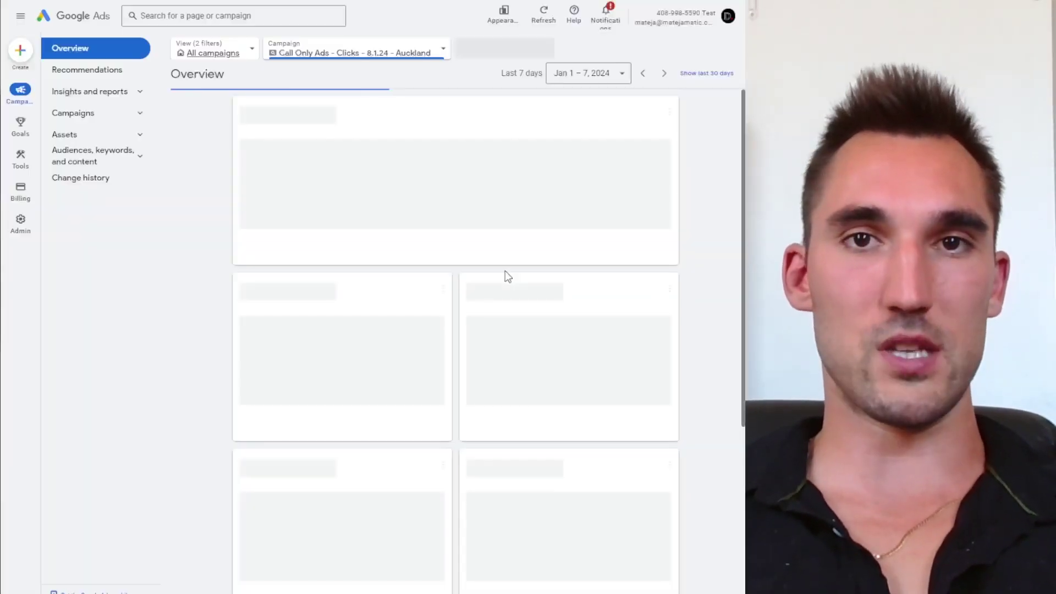
Show the list of all campaigns and pause both the new Call Only Ads campaign and Search Campaign 1
{"action": "left_click", "coordinate": [96, 114]}
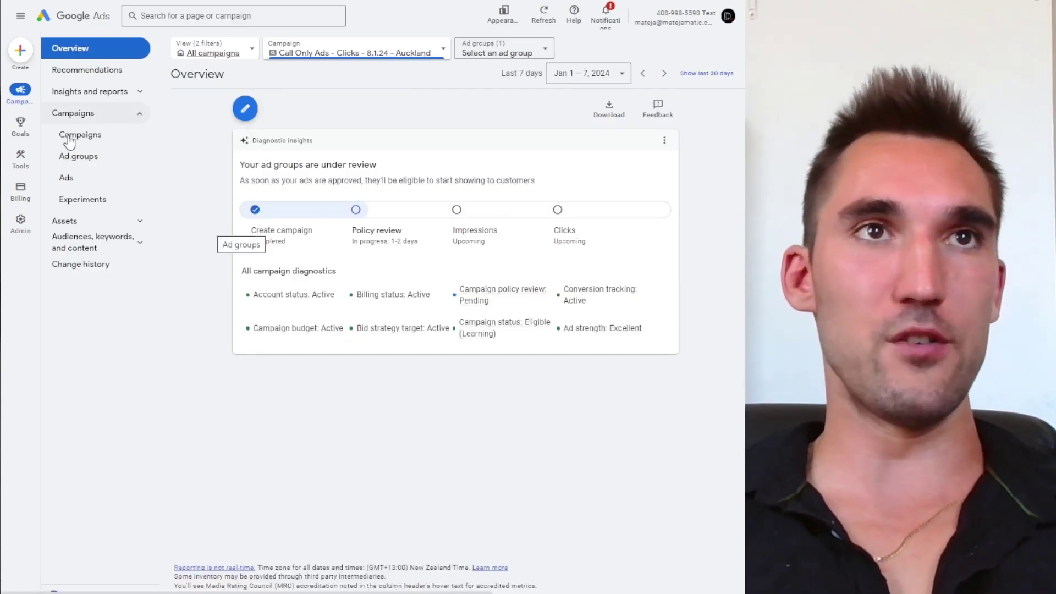
{"action": "left_click", "coordinate": [79, 134]}
{"action": "left_click", "coordinate": [250, 70]}
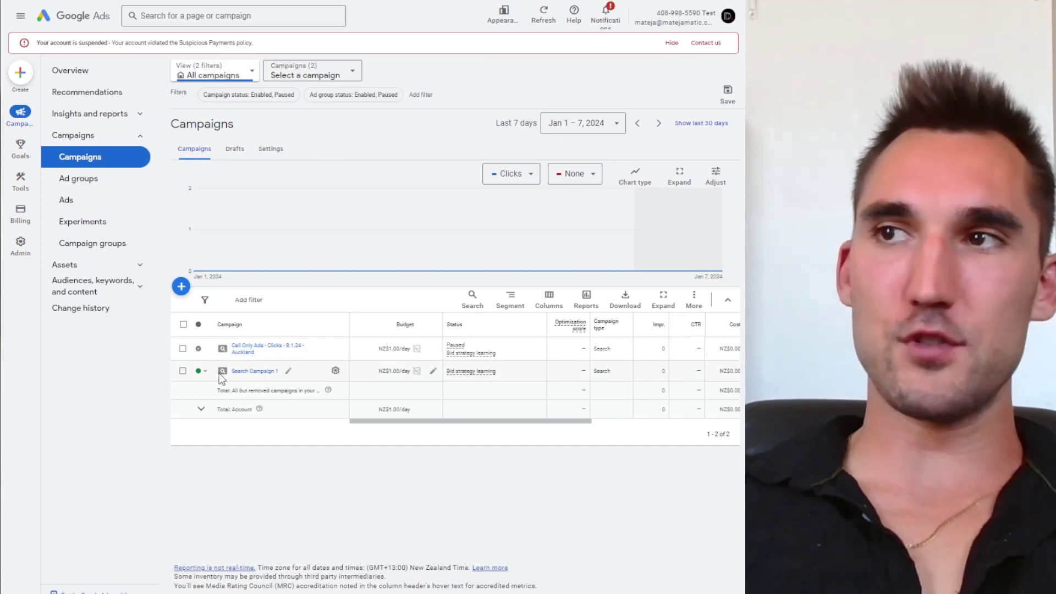
{"action": "scroll", "coordinate": [210, 378], "scroll_direction": "down", "scroll_amount": 1}
{"action": "left_click", "coordinate": [199, 348]}
{"action": "left_click", "coordinate": [263, 370]}
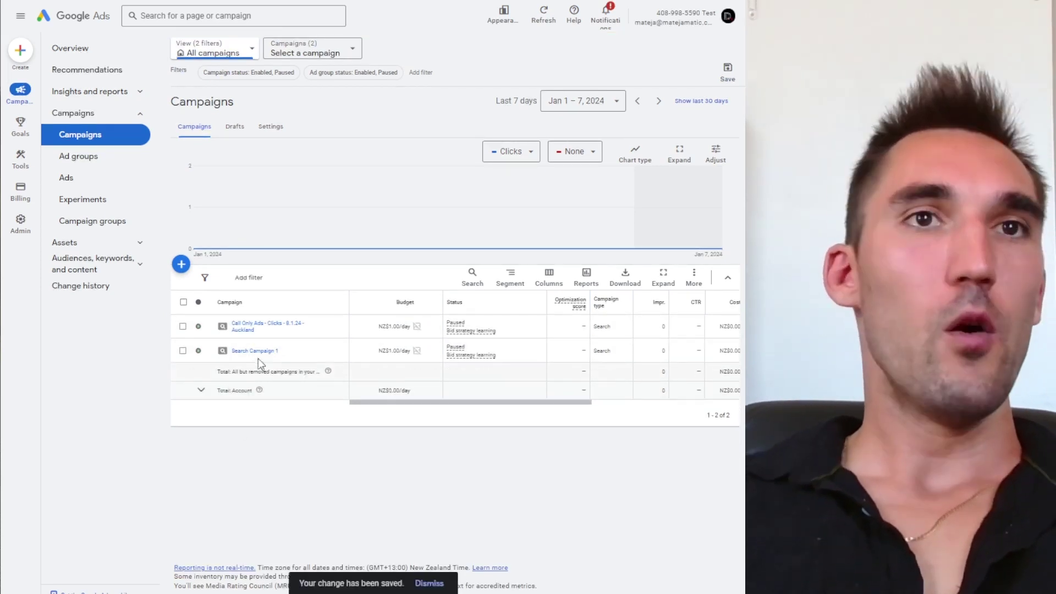
Show the ads of Ad group 1 in Search Campaign 1
{"action": "left_click", "coordinate": [255, 350]}
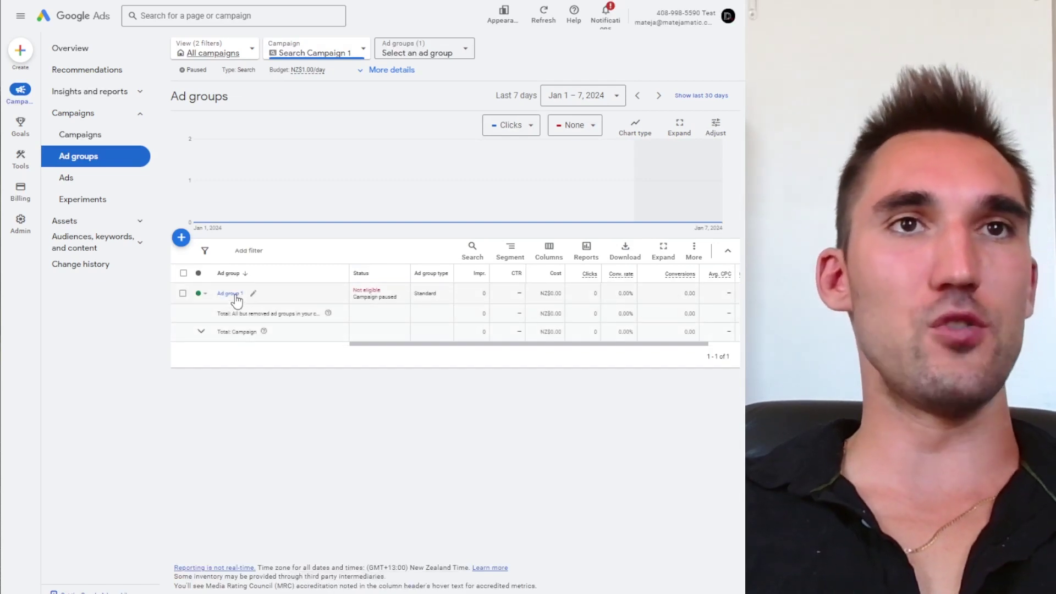
{"action": "left_click", "coordinate": [230, 294]}
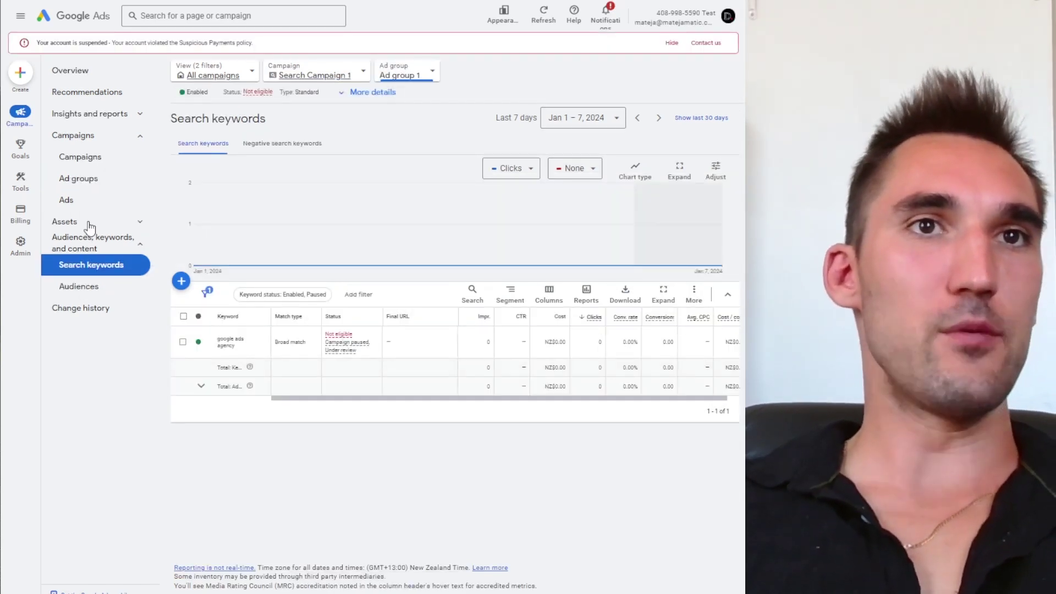
{"action": "left_click", "coordinate": [88, 202]}
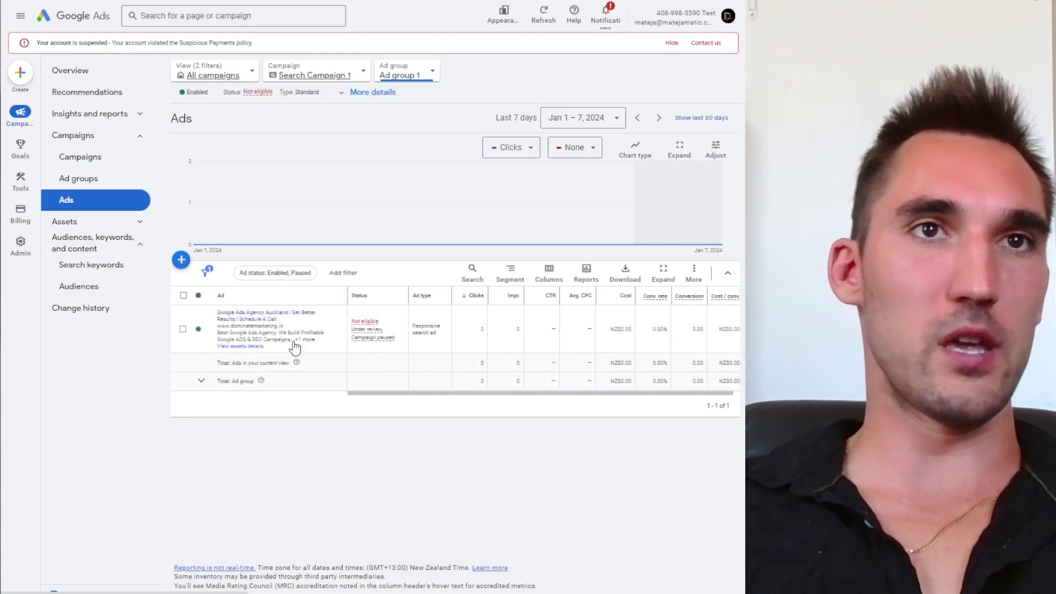
Examine the ad types available for Ad group 1 and the blank call ad form, leaving it without saving
{"action": "left_click", "coordinate": [181, 259]}
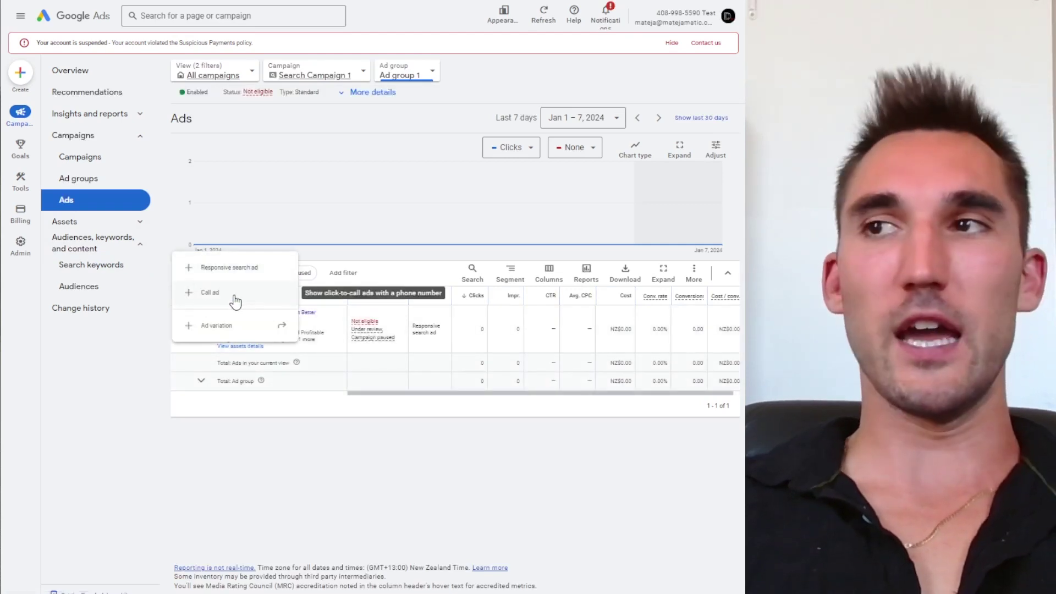
{"action": "left_click", "coordinate": [235, 300]}
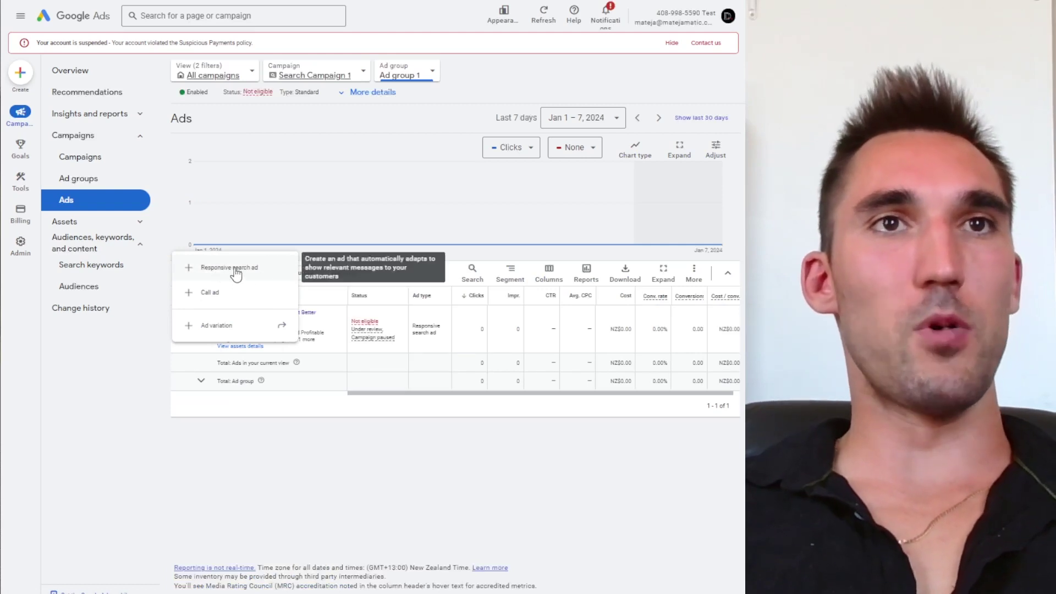
{"action": "left_click", "coordinate": [200, 297]}
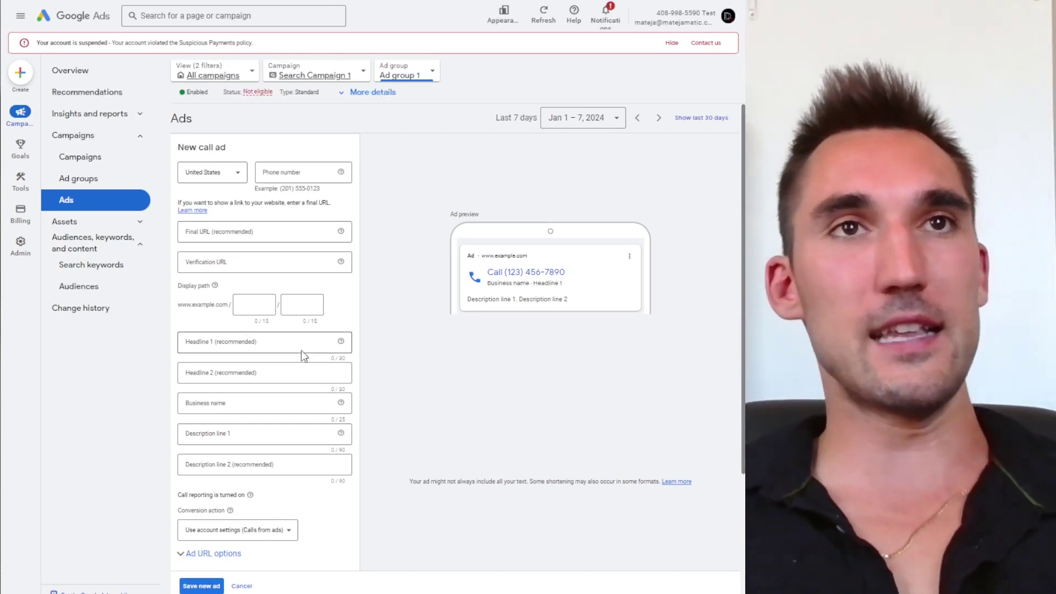
{"action": "left_click", "coordinate": [241, 586]}
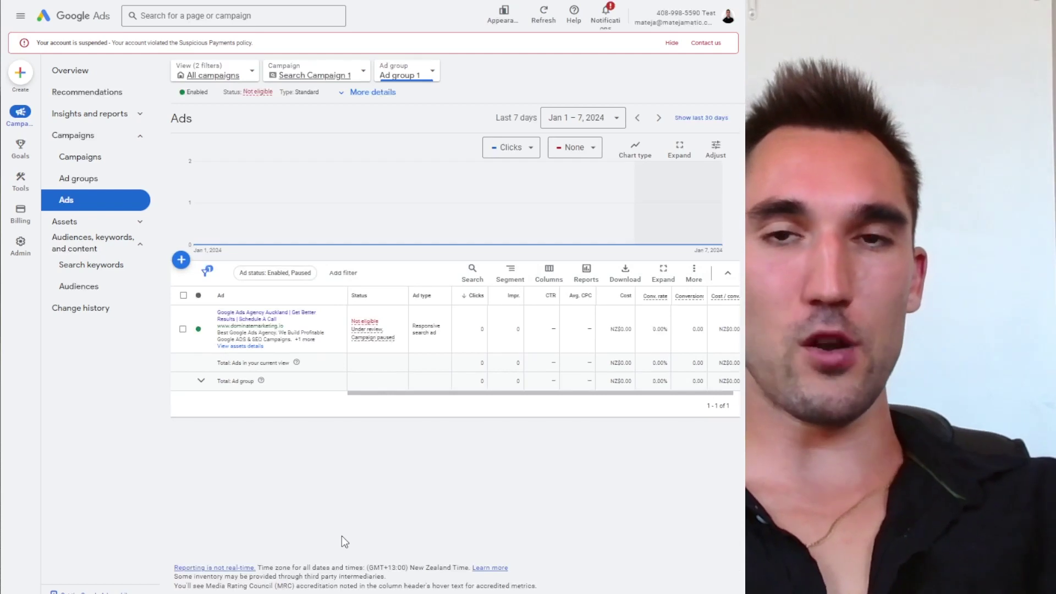